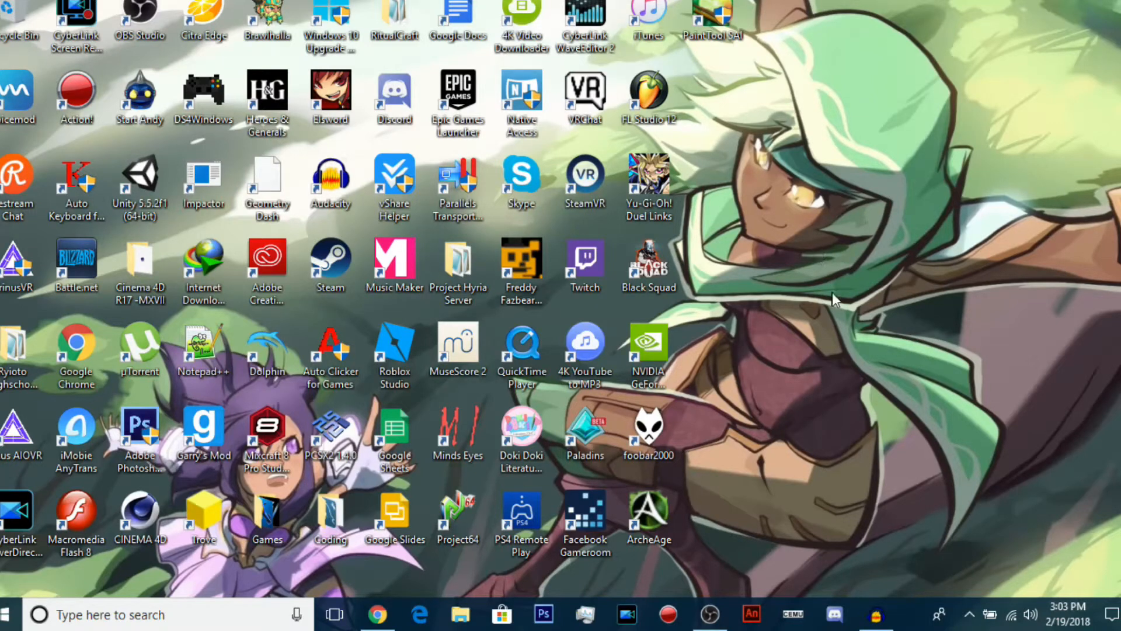
click(710, 613)
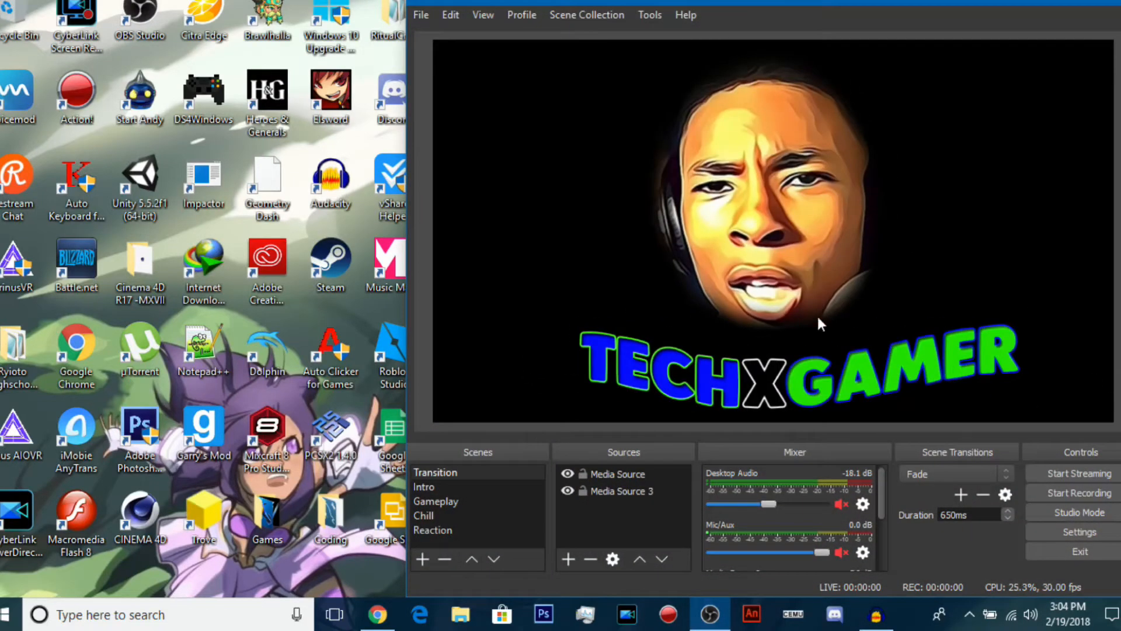
click(1025, 5)
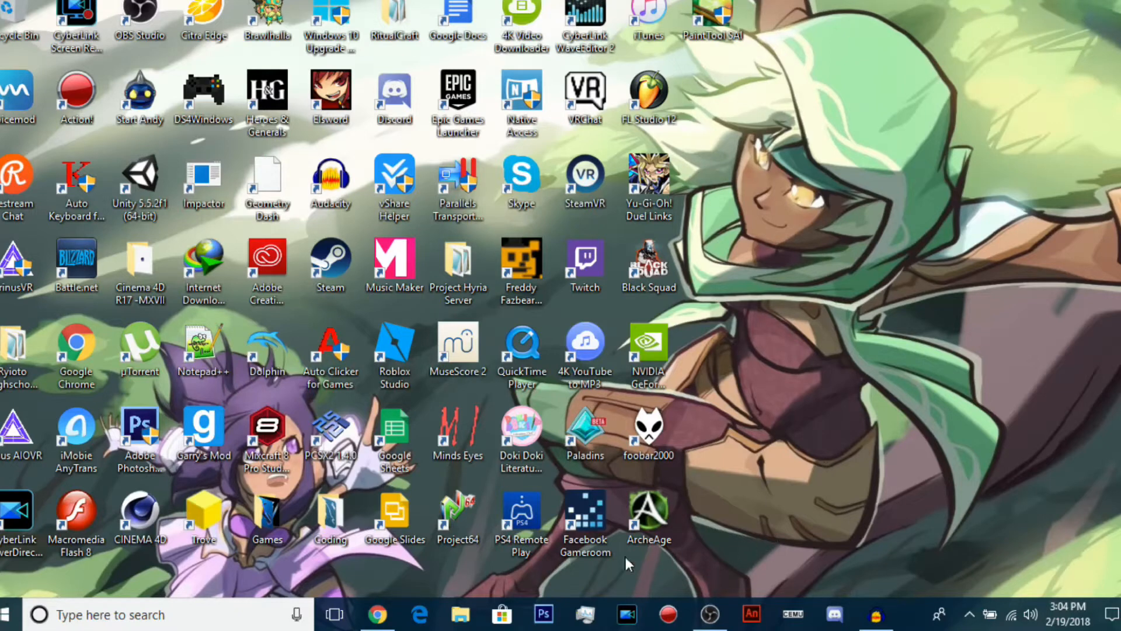
Switch to Chrome and open the YouTube channel page youtube.com/techxgamer
click(377, 614)
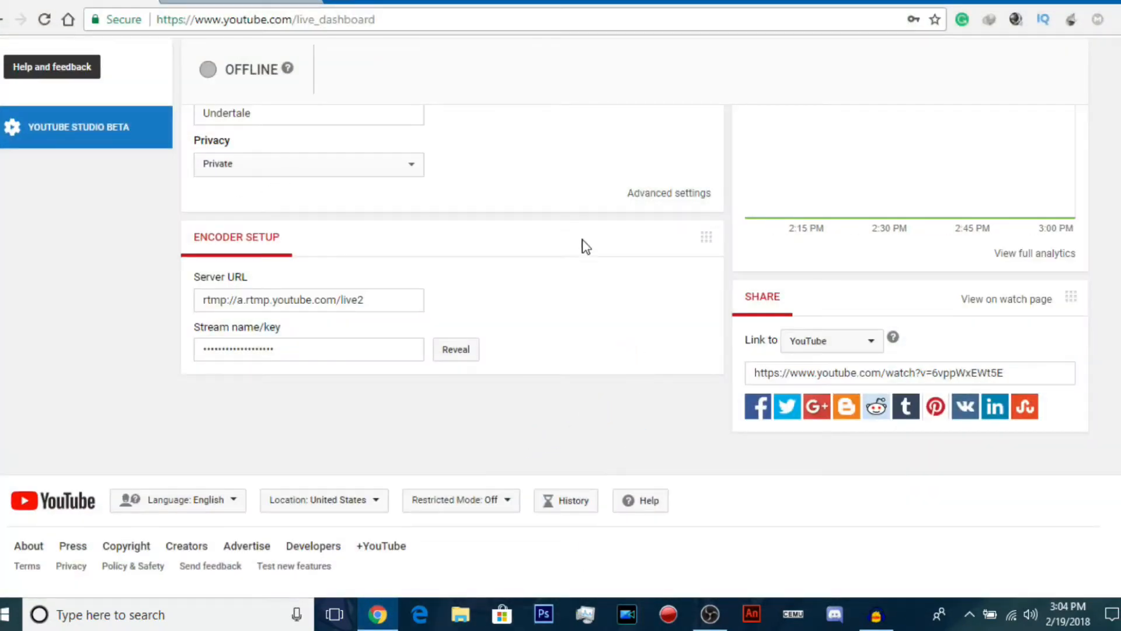
scroll(584, 245, up, 10)
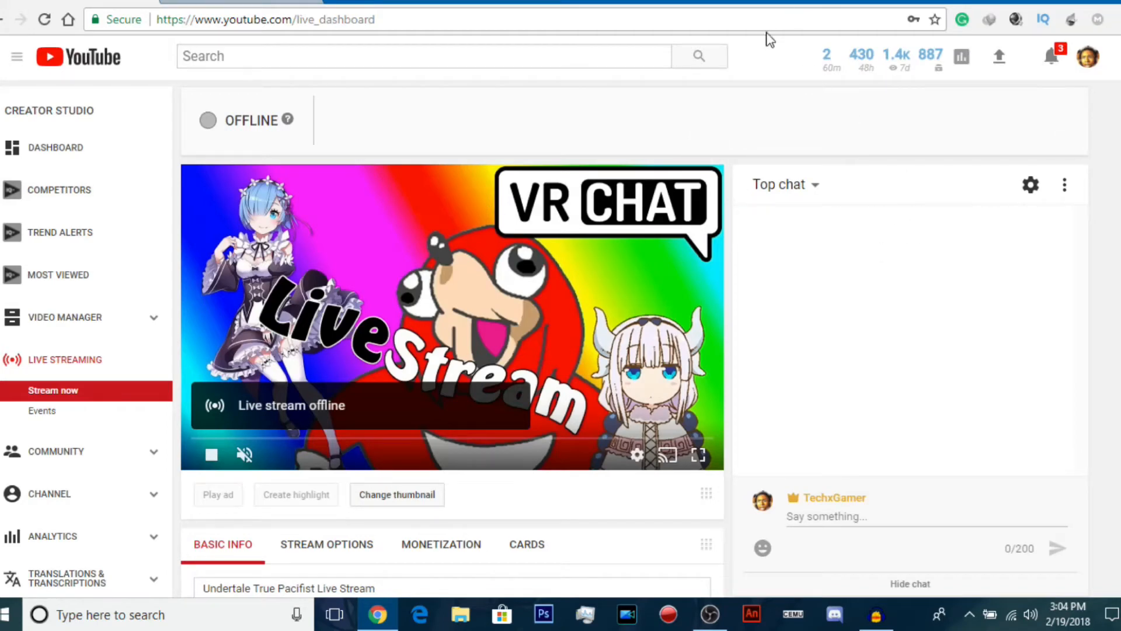
click(780, 18)
text(youtube.com/techxgamer)
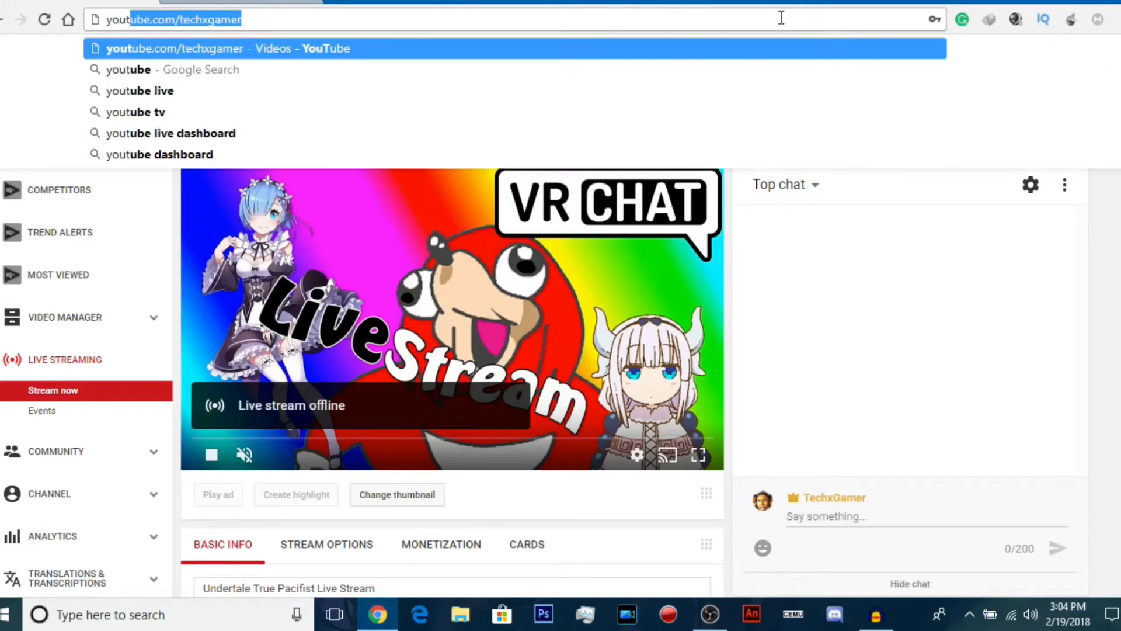
key(Return)
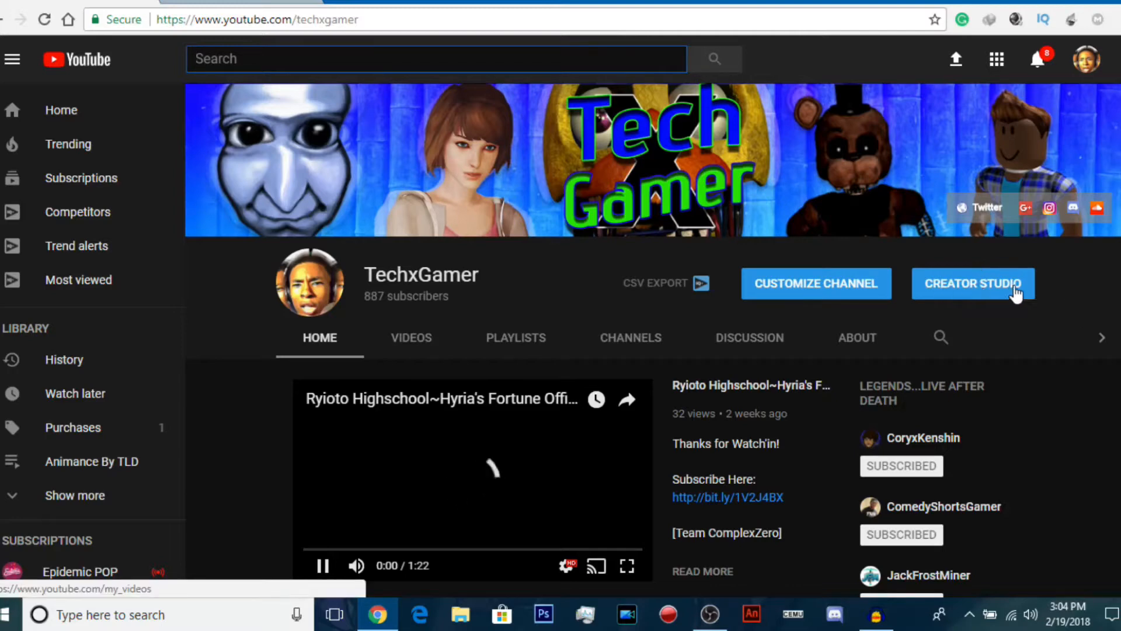
Open the live streaming dashboard from the channel's Creator Studio and bring its Encoder Setup section into view
click(982, 286)
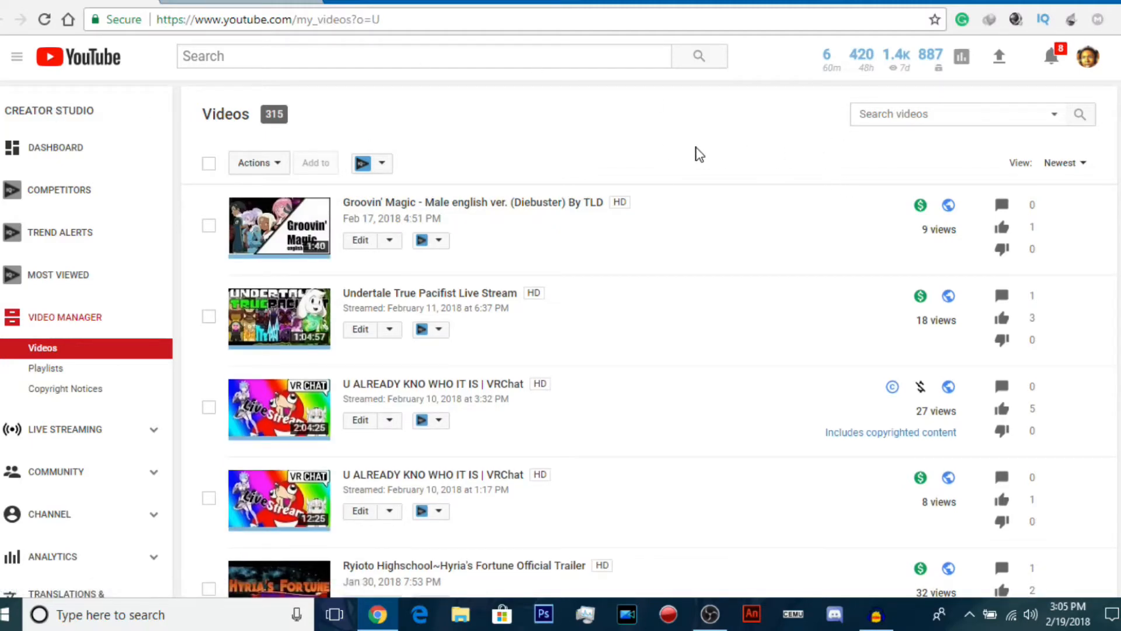
click(70, 438)
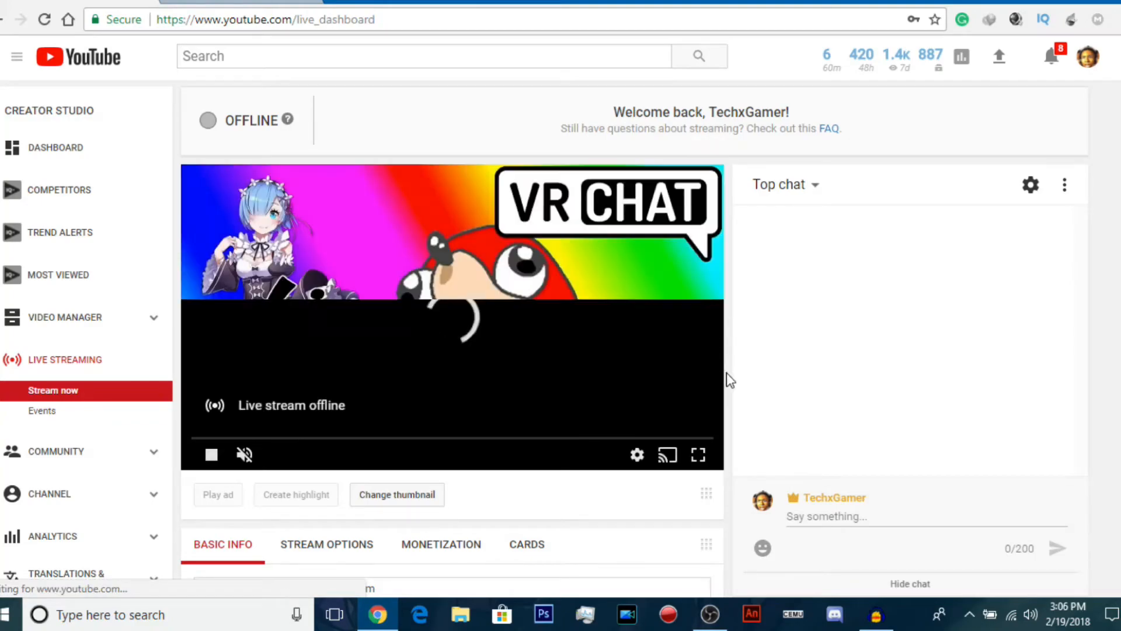
scroll(728, 380, down, 1)
scroll(729, 377, down, 7)
scroll(728, 379, up, 8)
scroll(731, 380, down, 8)
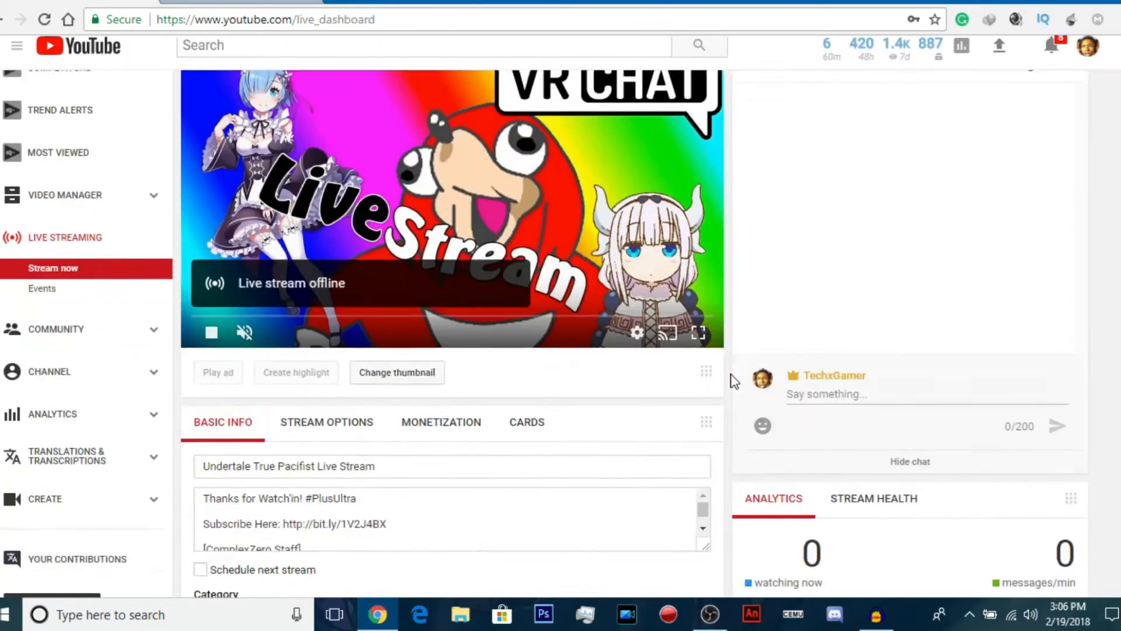
scroll(654, 333, up, 9)
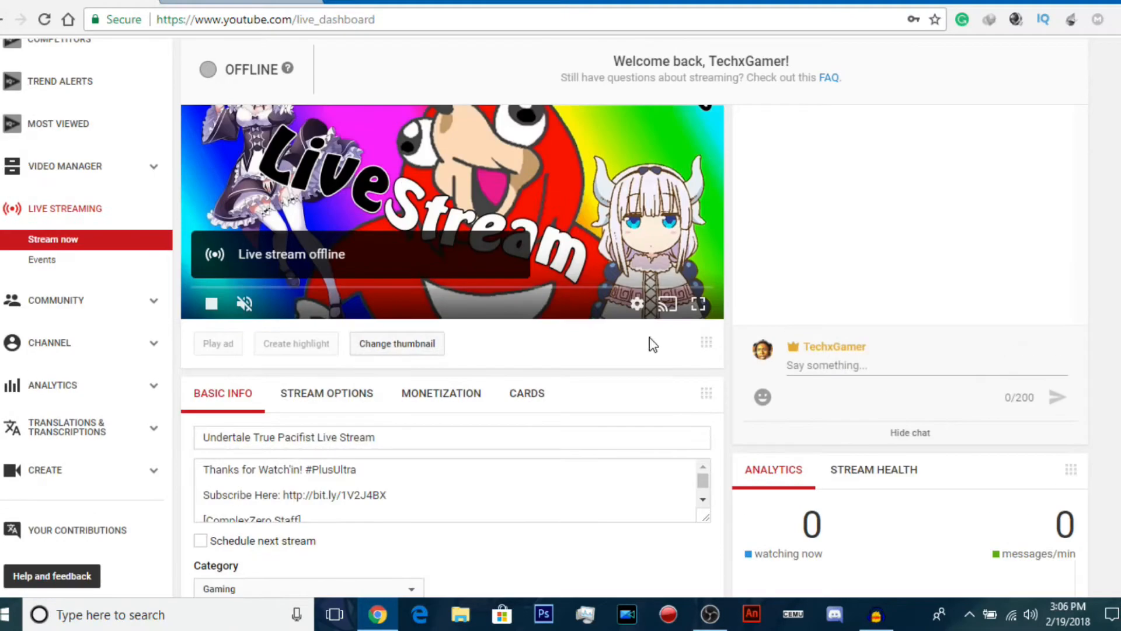
scroll(660, 346, down, 9)
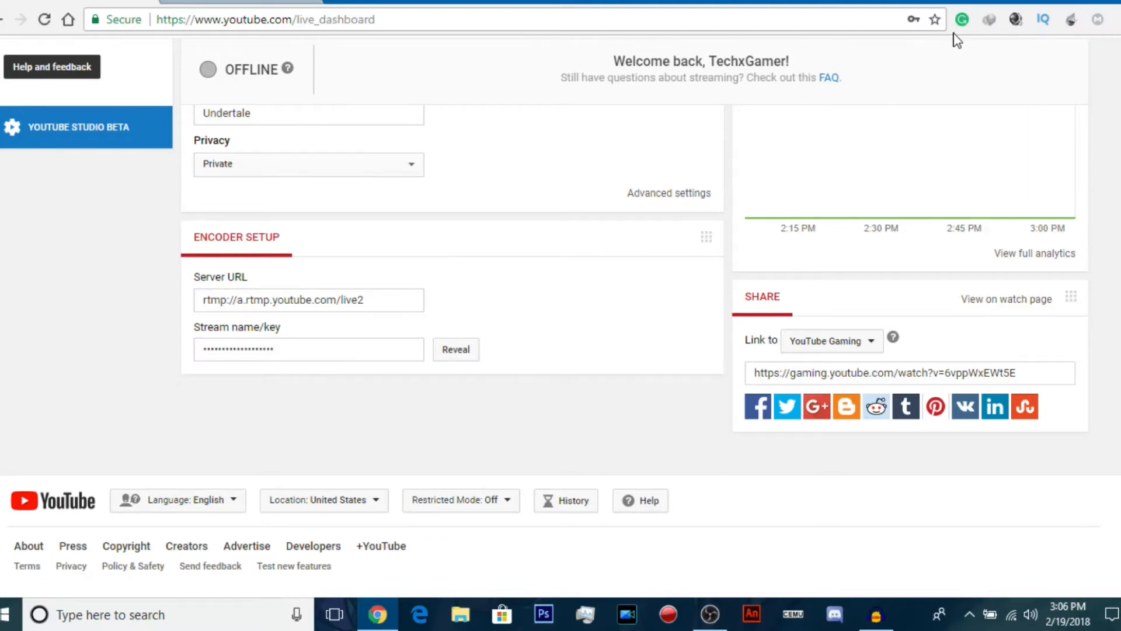
Switch to OBS Studio, open its general settings and check which themes are available
click(1035, 3)
click(711, 614)
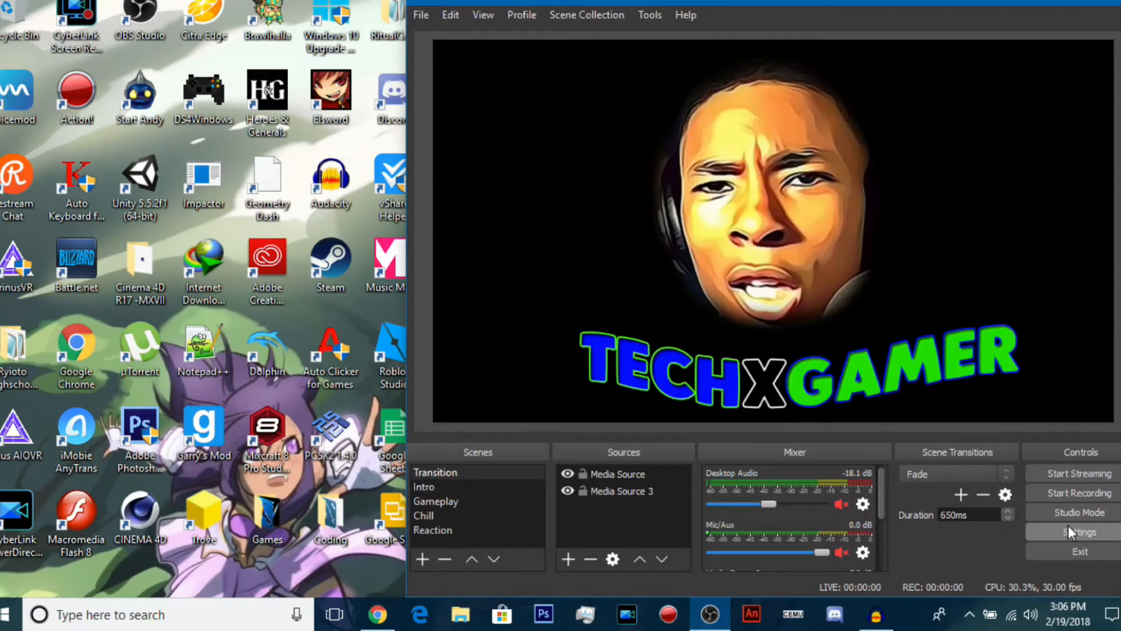
click(1067, 532)
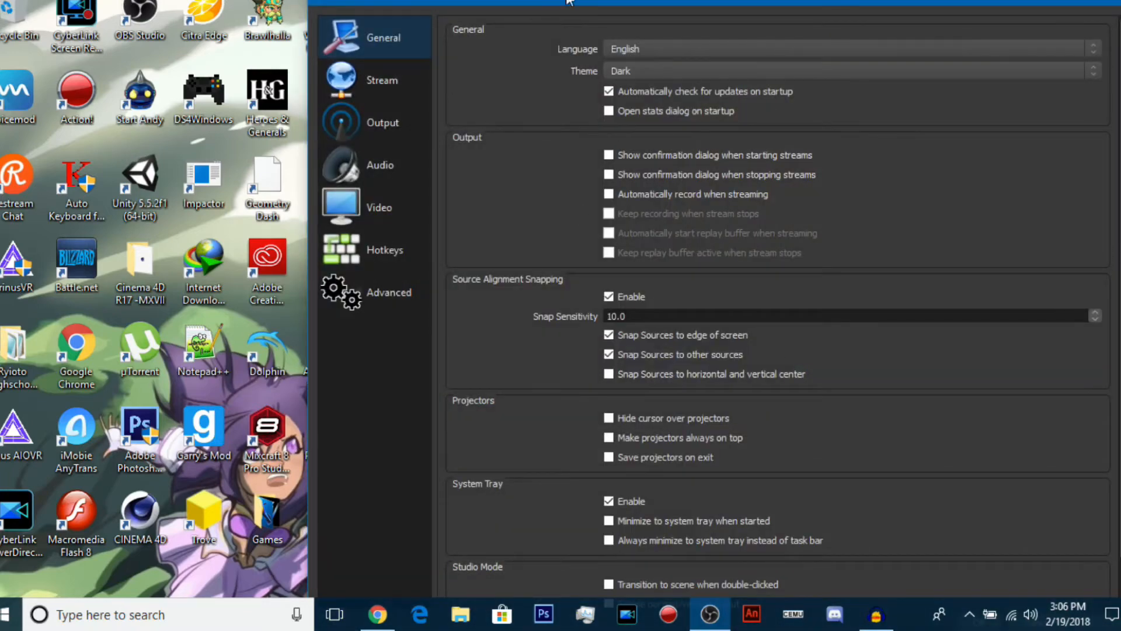
mouse_move(655, 2)
mouse_down()
mouse_move(654, 52)
mouse_move(642, 32)
mouse_move(647, 3)
mouse_up()
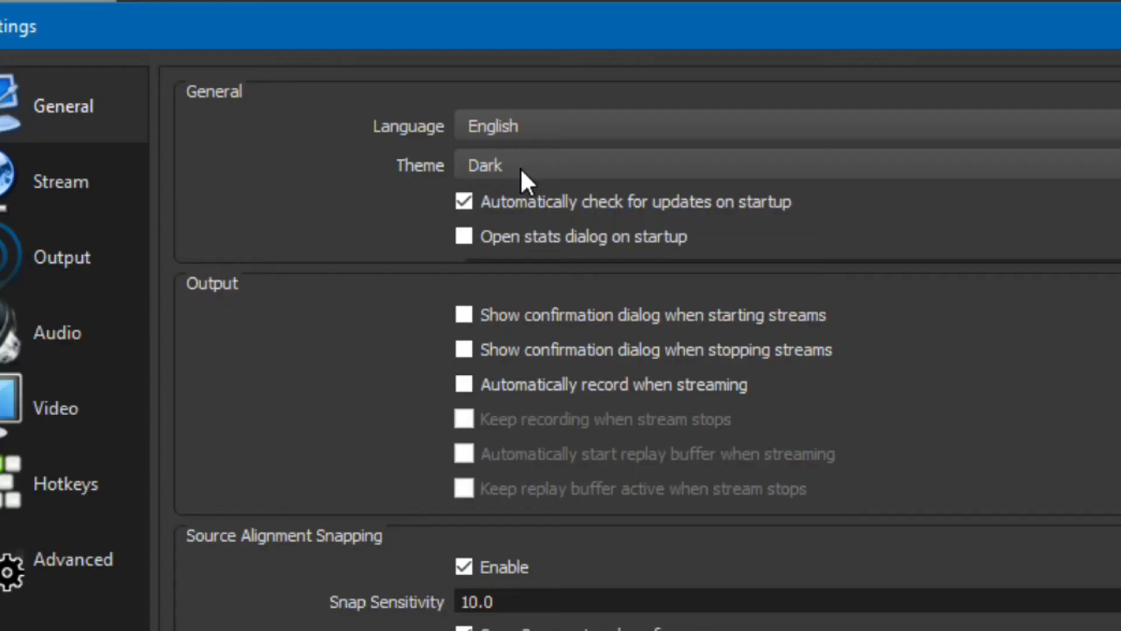
click(632, 73)
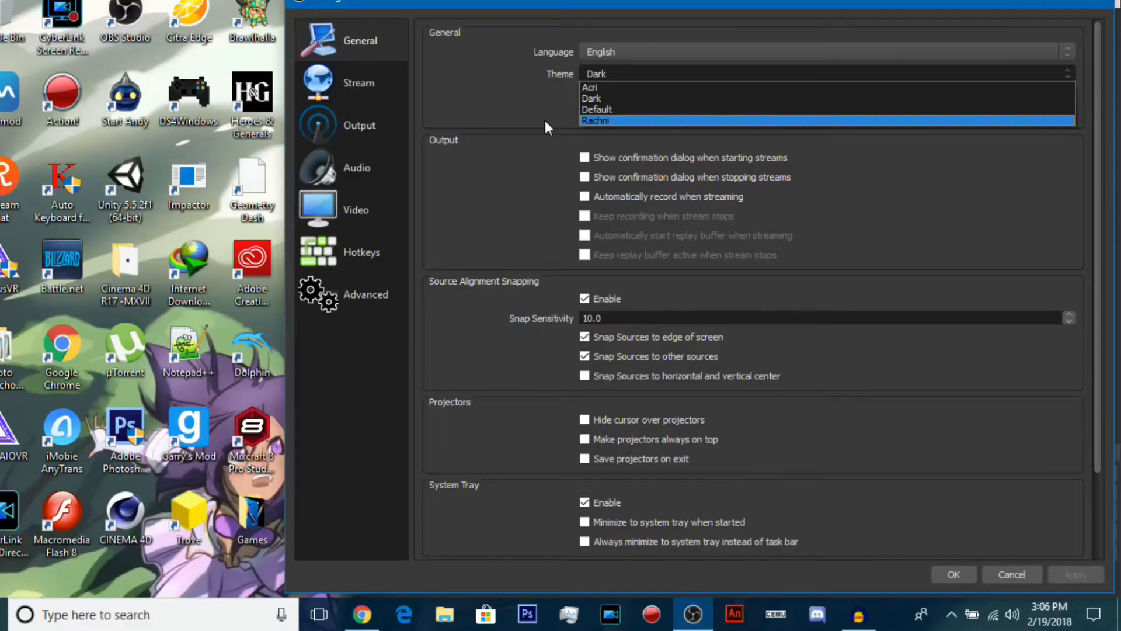
click(394, 249)
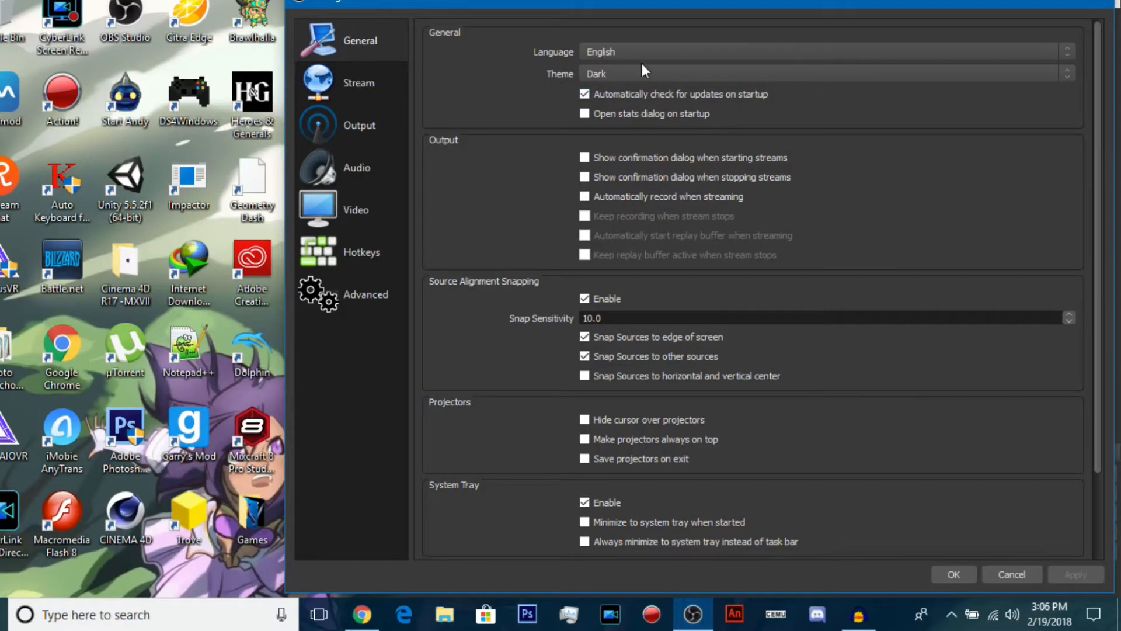
In the Stream settings, try Custom Streaming Server as the stream type and return it to Streaming Services
click(362, 73)
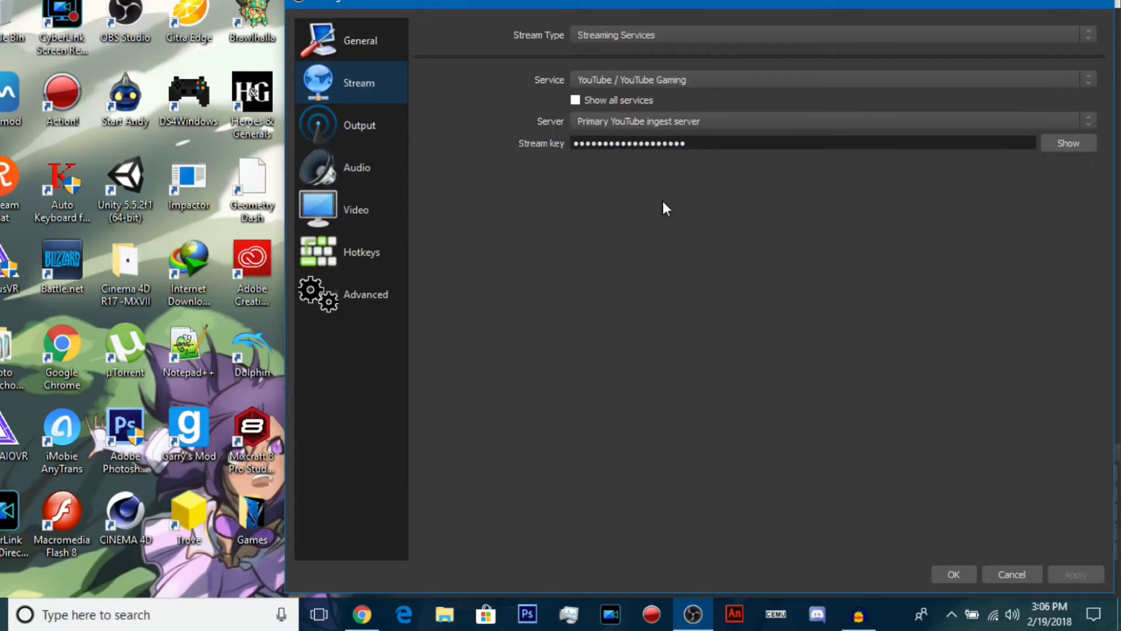
click(586, 34)
click(629, 64)
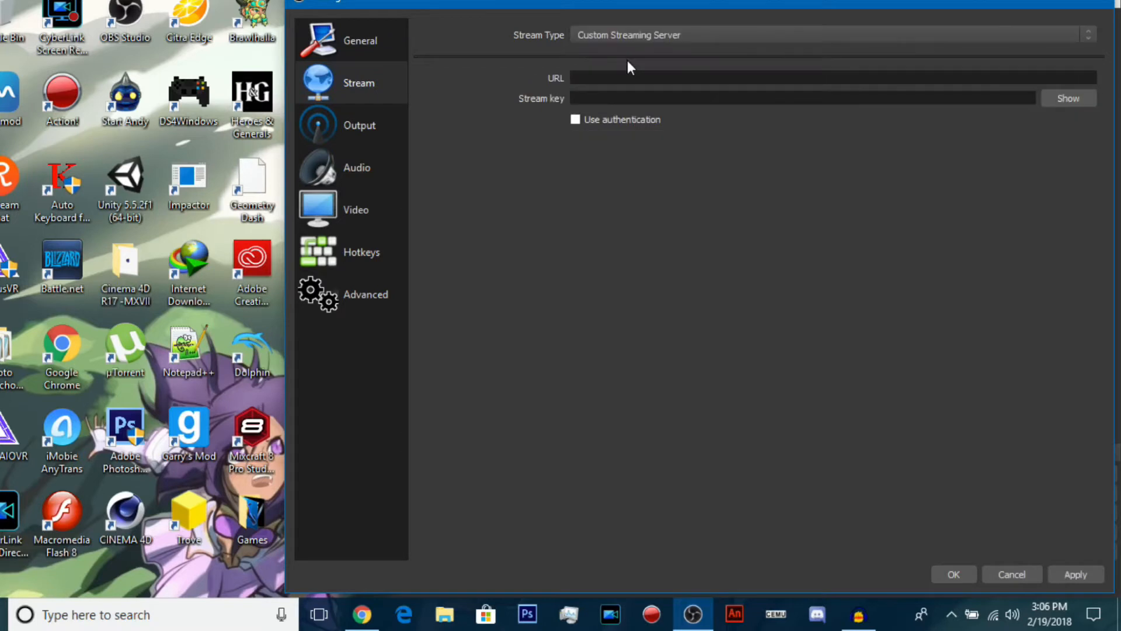
click(632, 34)
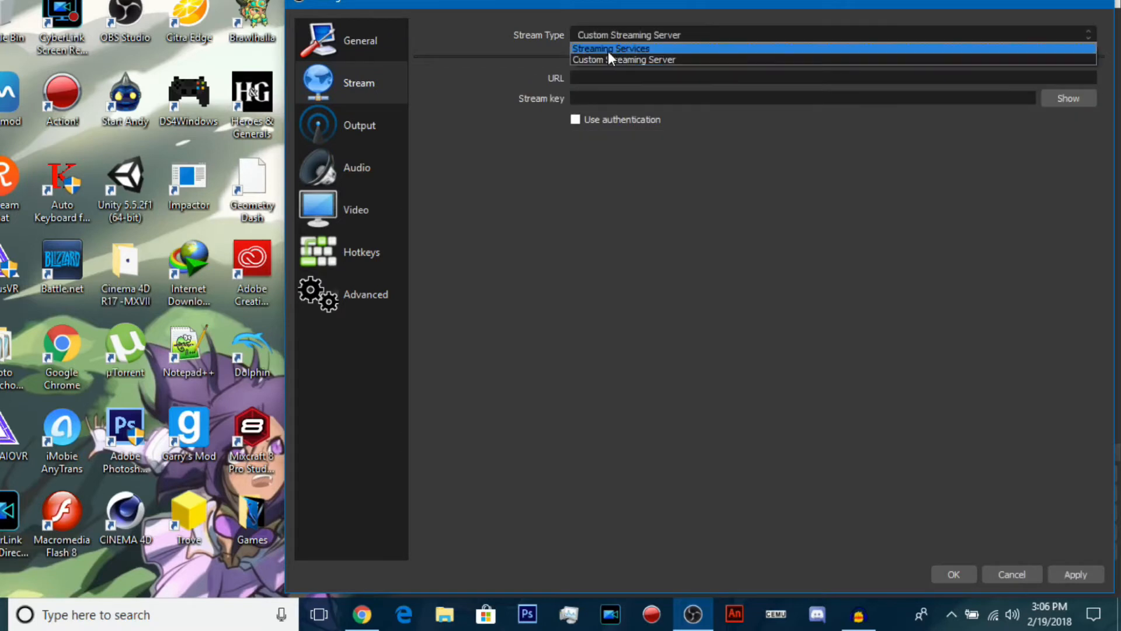
click(606, 47)
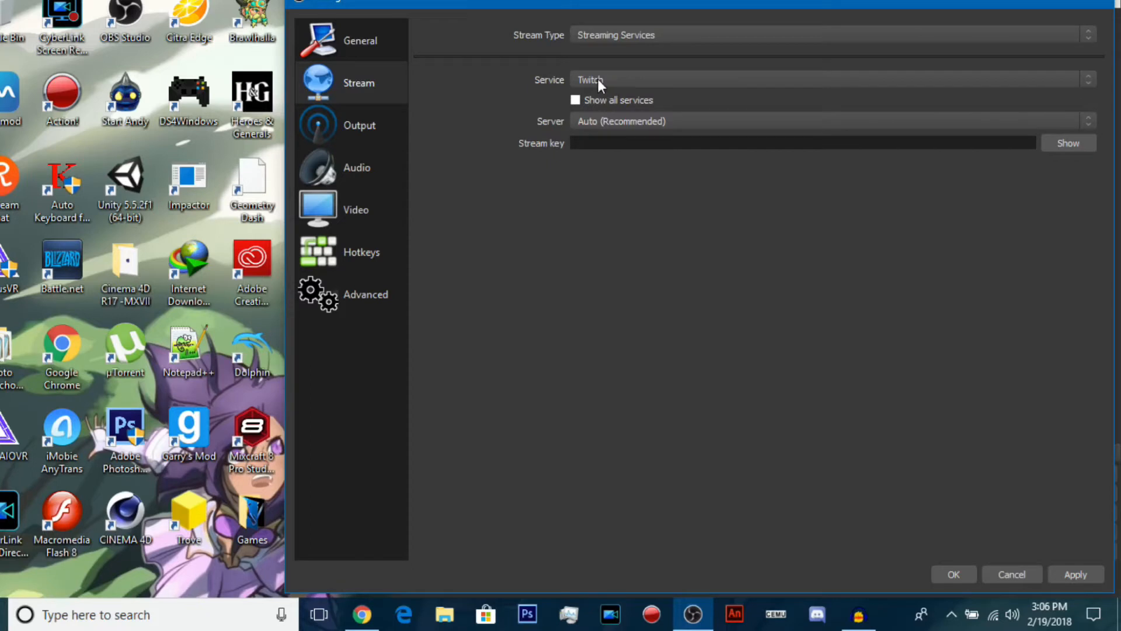
Try YouTube / YouTube Gaming as the streaming service and discard the changes by cancelling the settings
click(631, 79)
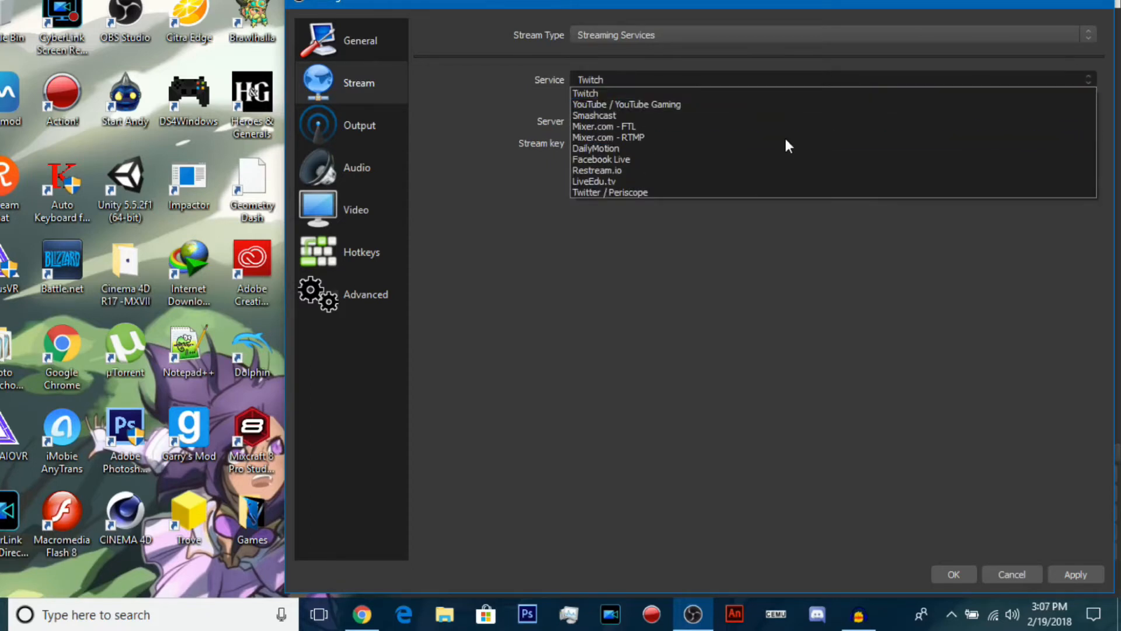
click(585, 106)
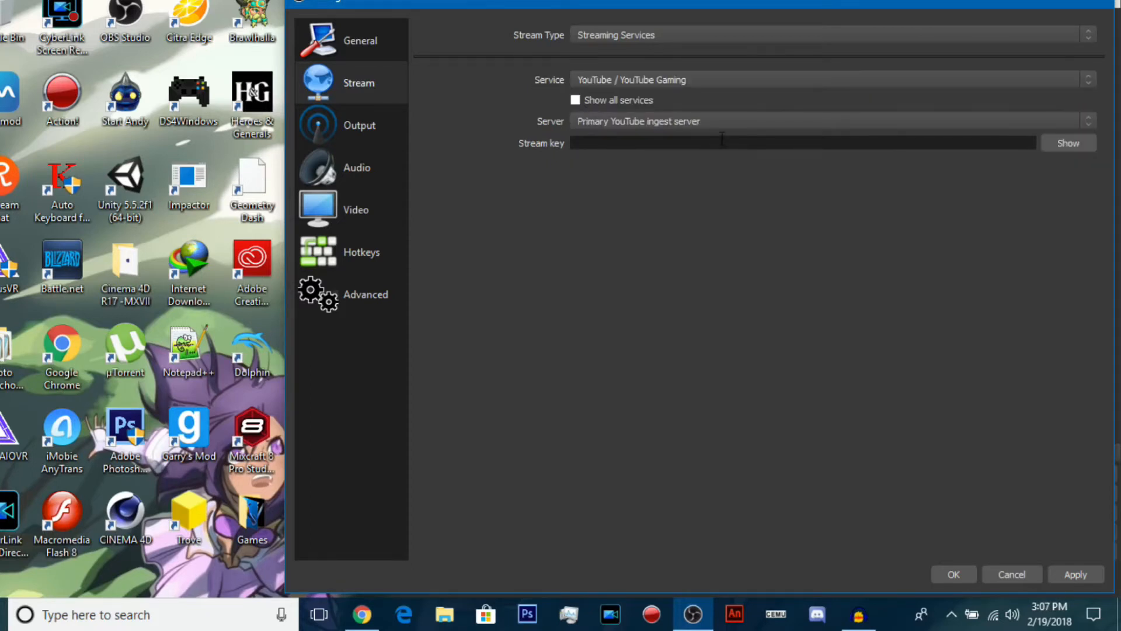
click(659, 85)
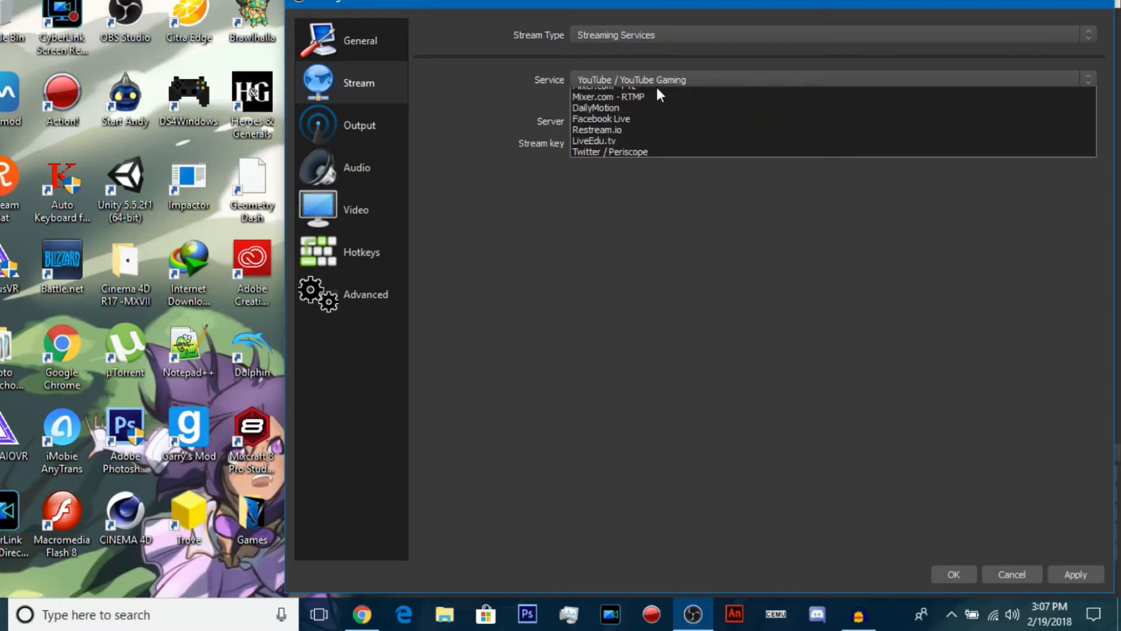
click(655, 86)
click(661, 82)
click(622, 87)
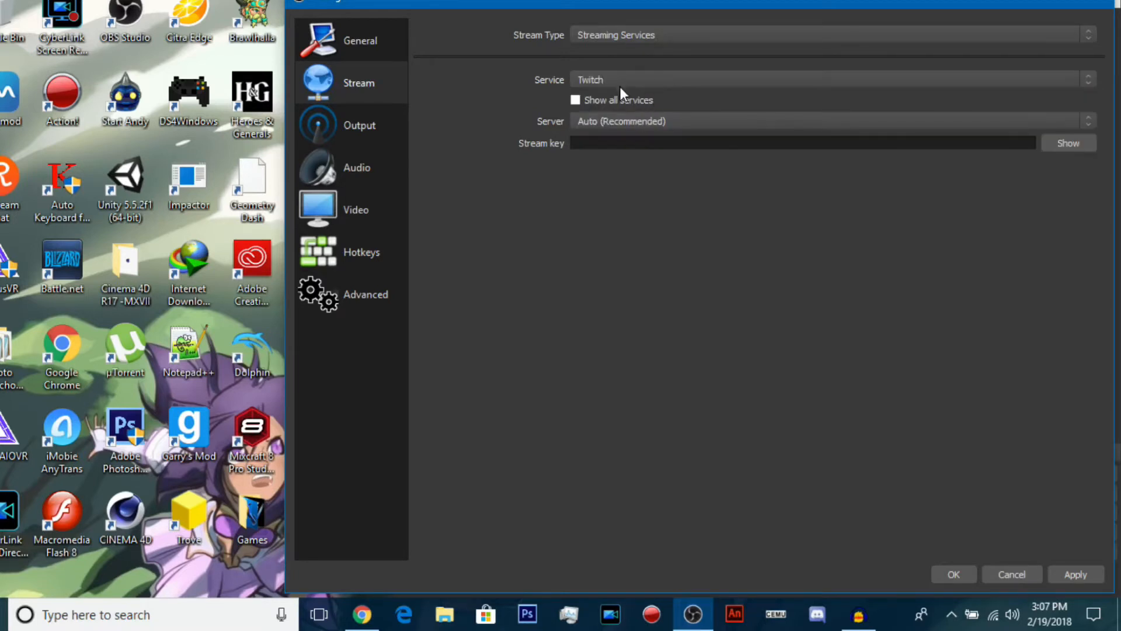
click(646, 81)
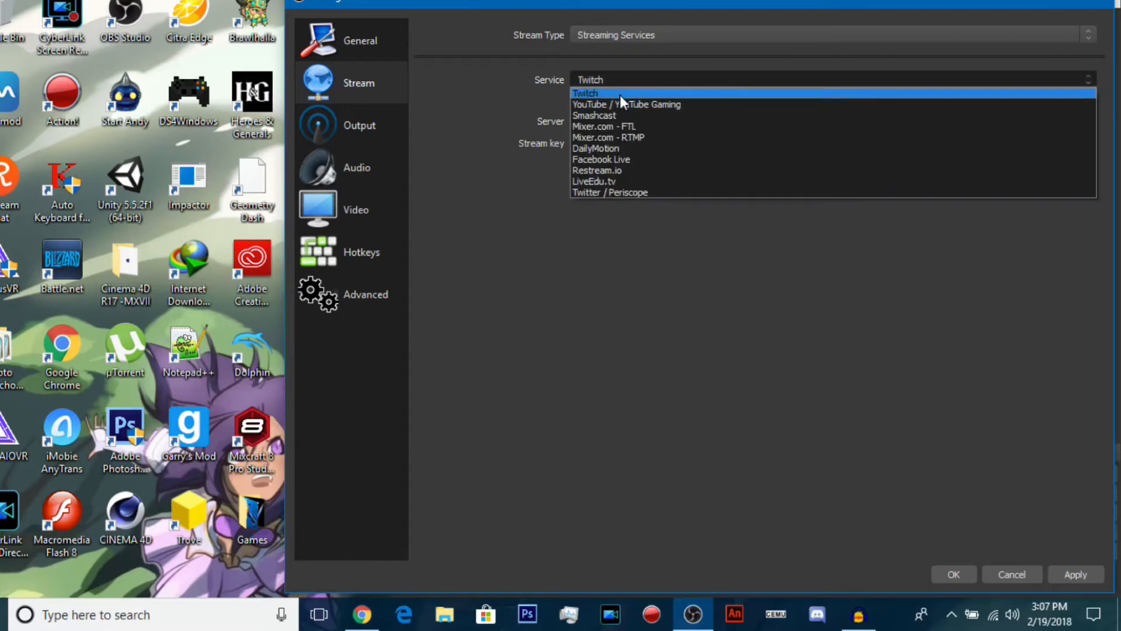
click(612, 105)
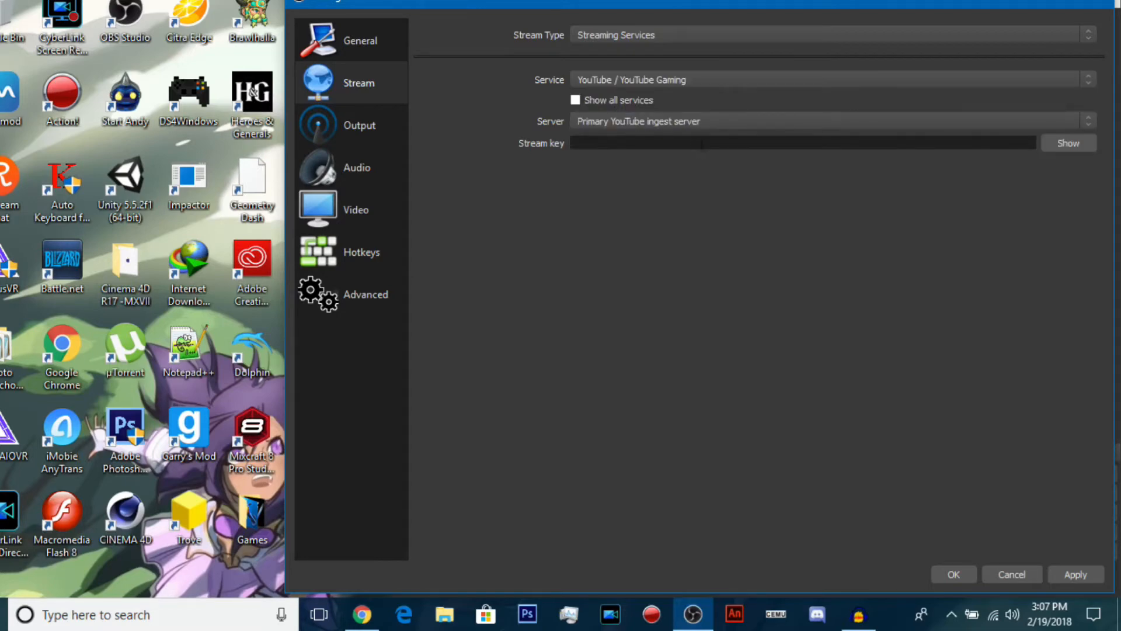
click(712, 121)
click(679, 138)
click(1014, 576)
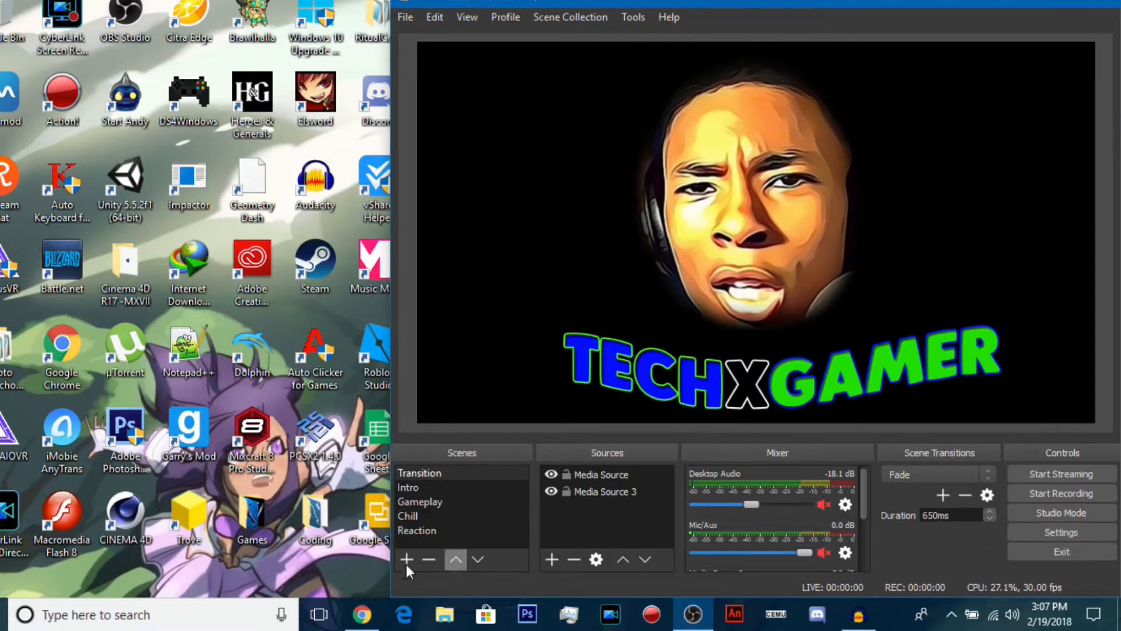
Switch to the Restream channel dashboard in Chrome and select the RTMP URL rtmp://us-east.restream.io/live
mouse_move(362, 610)
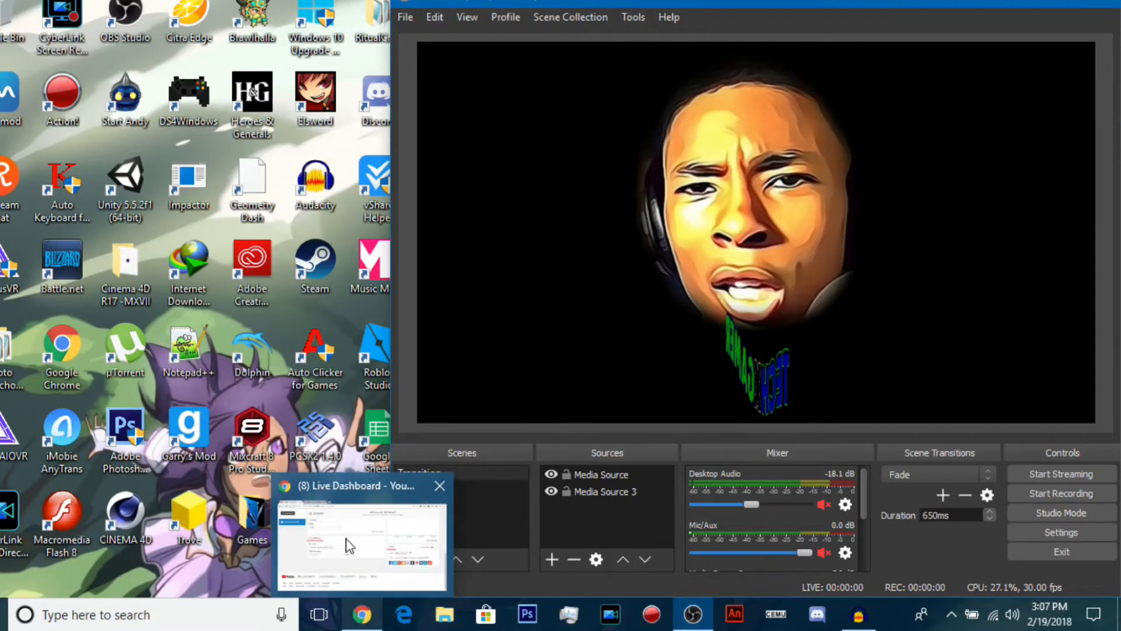
click(347, 549)
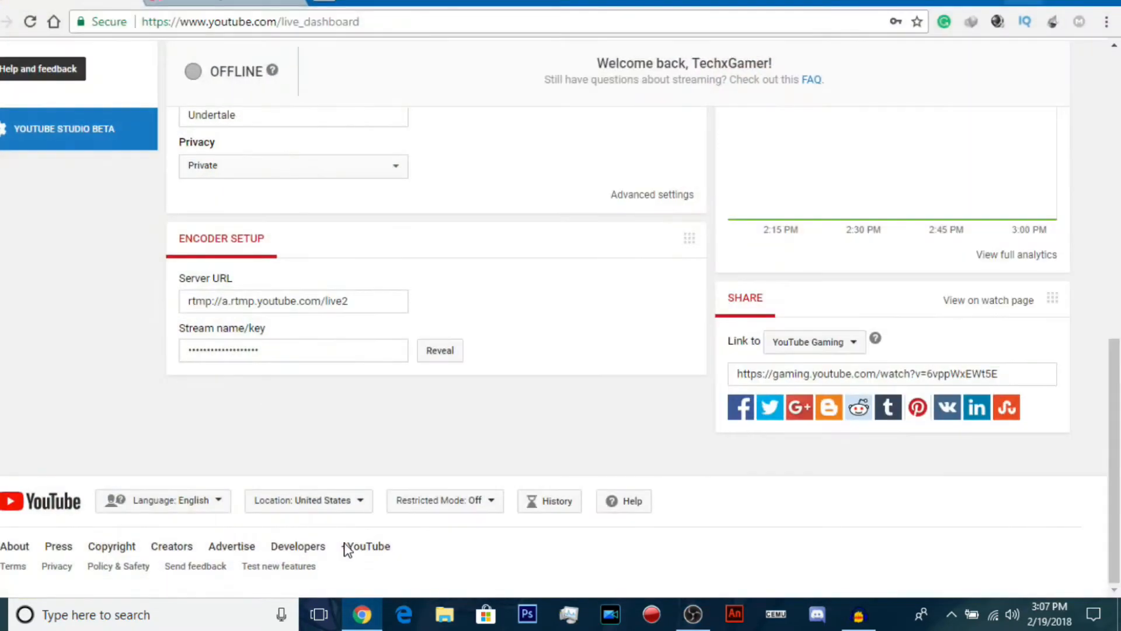
click(196, 1)
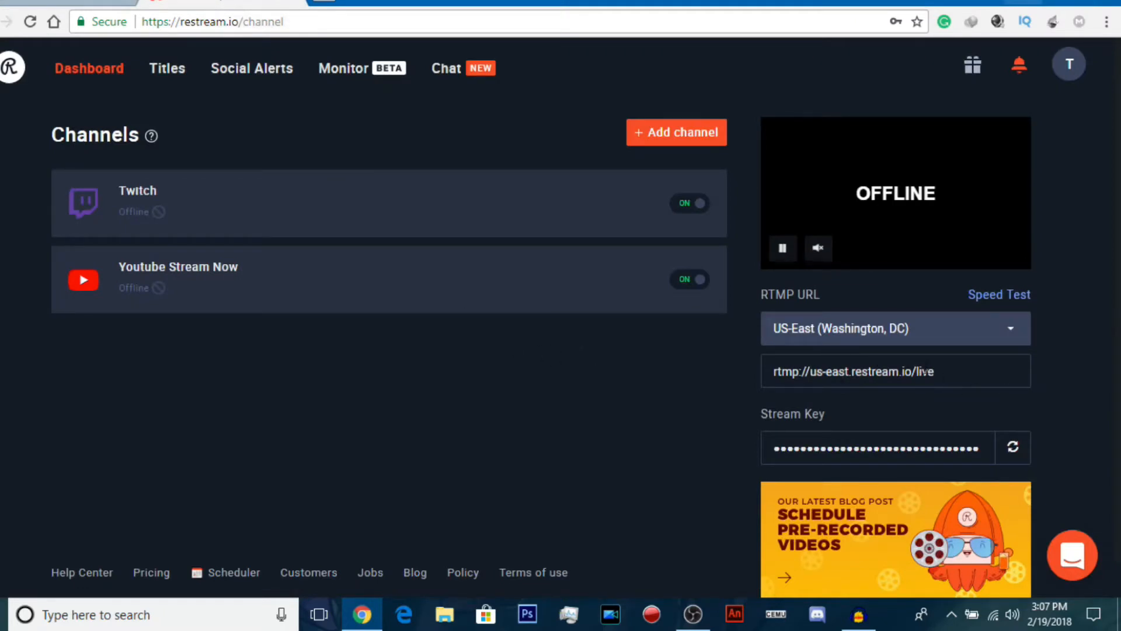
key(ctrl+a)
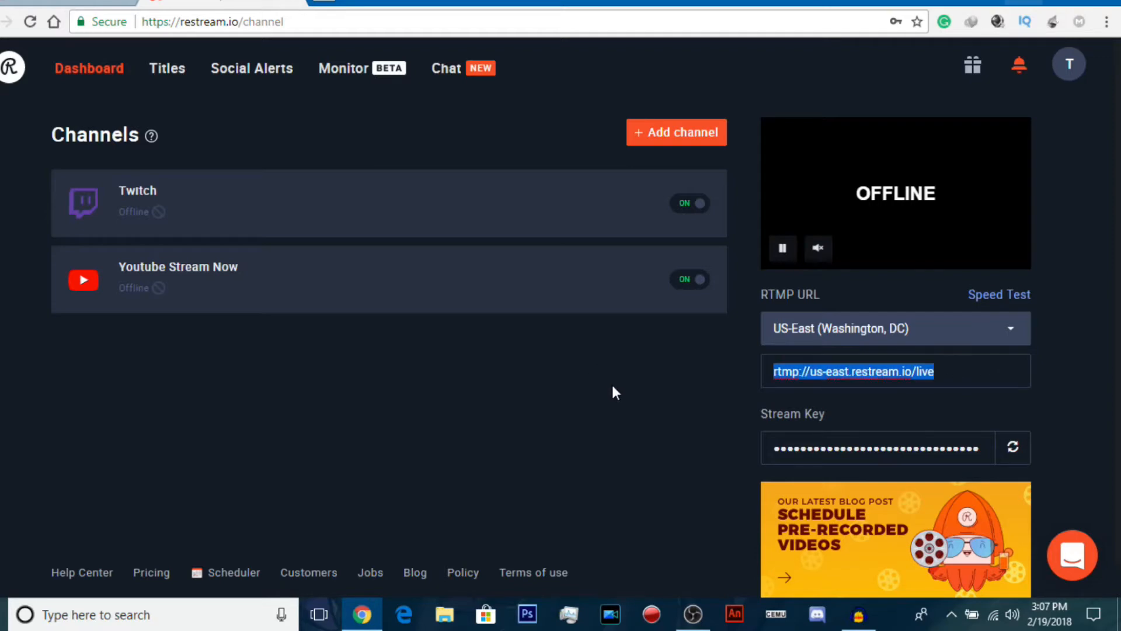
click(611, 383)
Switch back to OBS Studio and set the stream type to Custom Streaming Server in the Stream settings
click(705, 619)
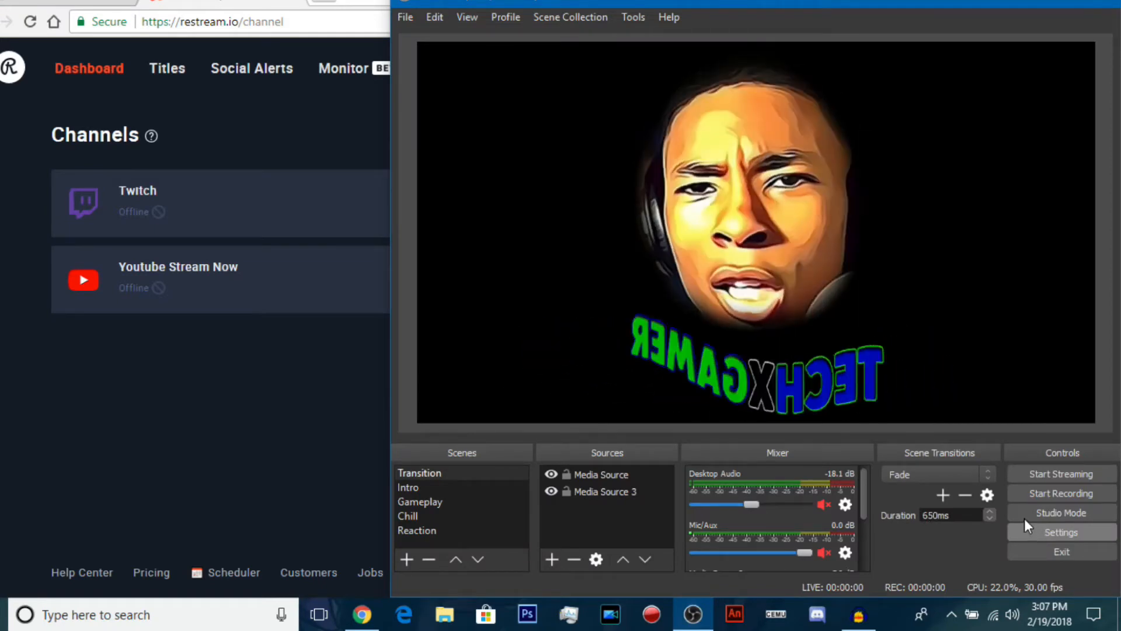
click(1024, 519)
click(369, 133)
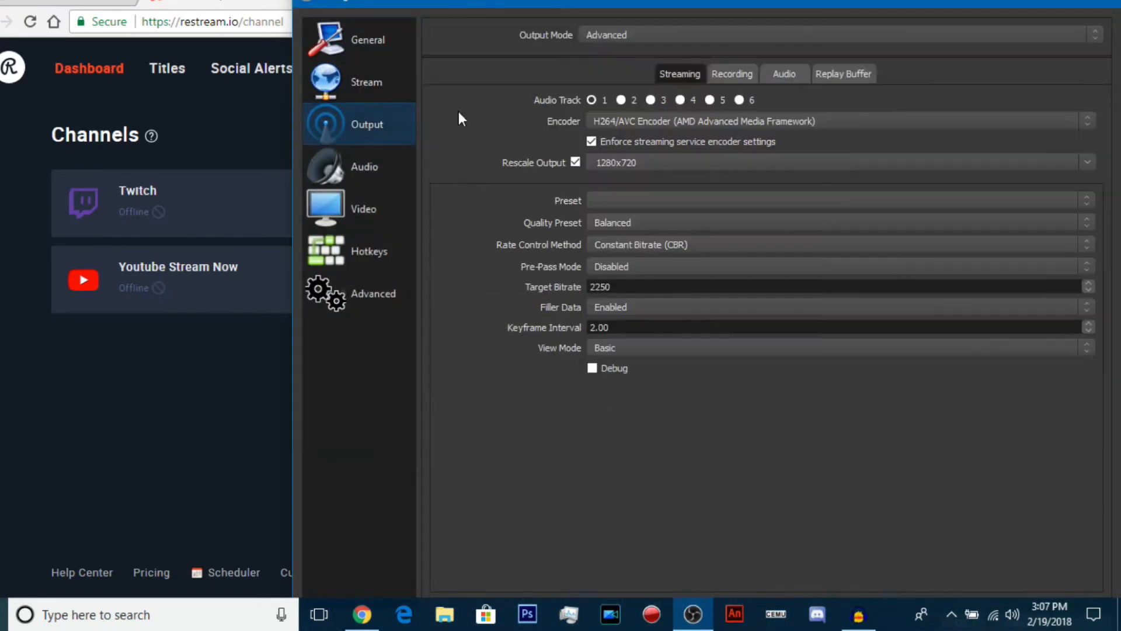
click(353, 78)
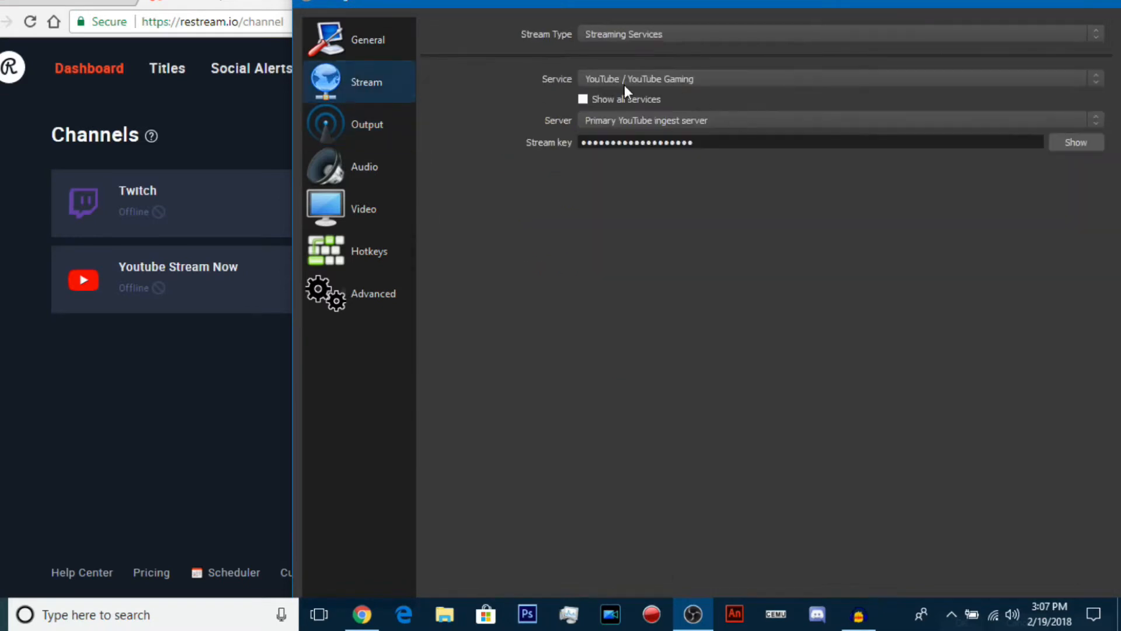
click(617, 58)
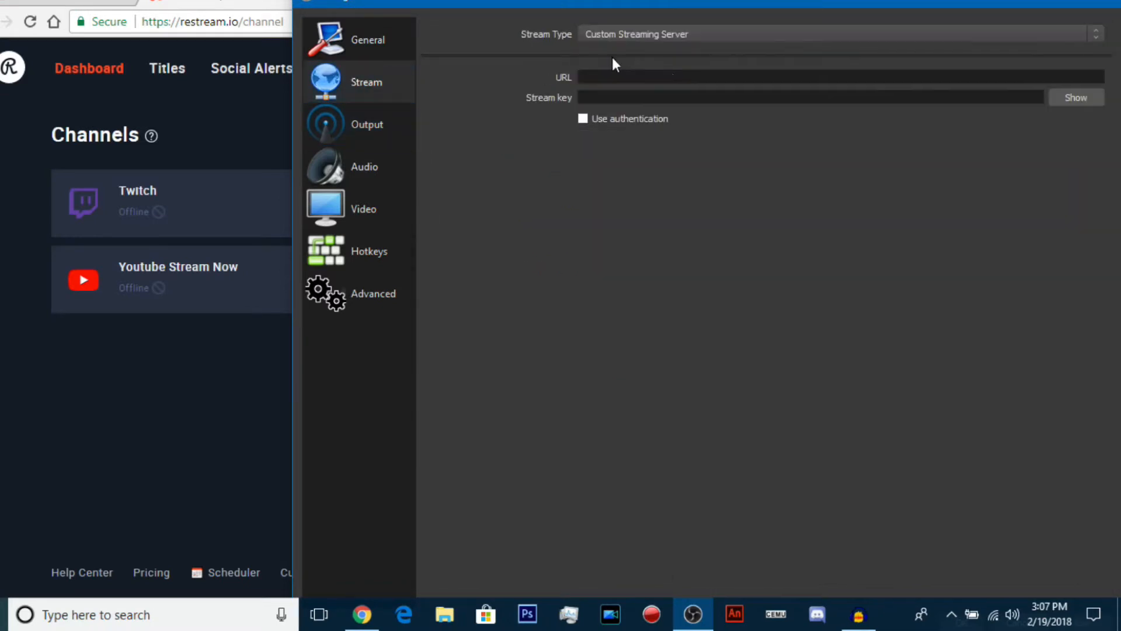
Alternate between the Restream dashboard in Chrome and OBS Studio to compare the RTMP URL and Stream Key with the custom server fields
click(653, 70)
click(270, 329)
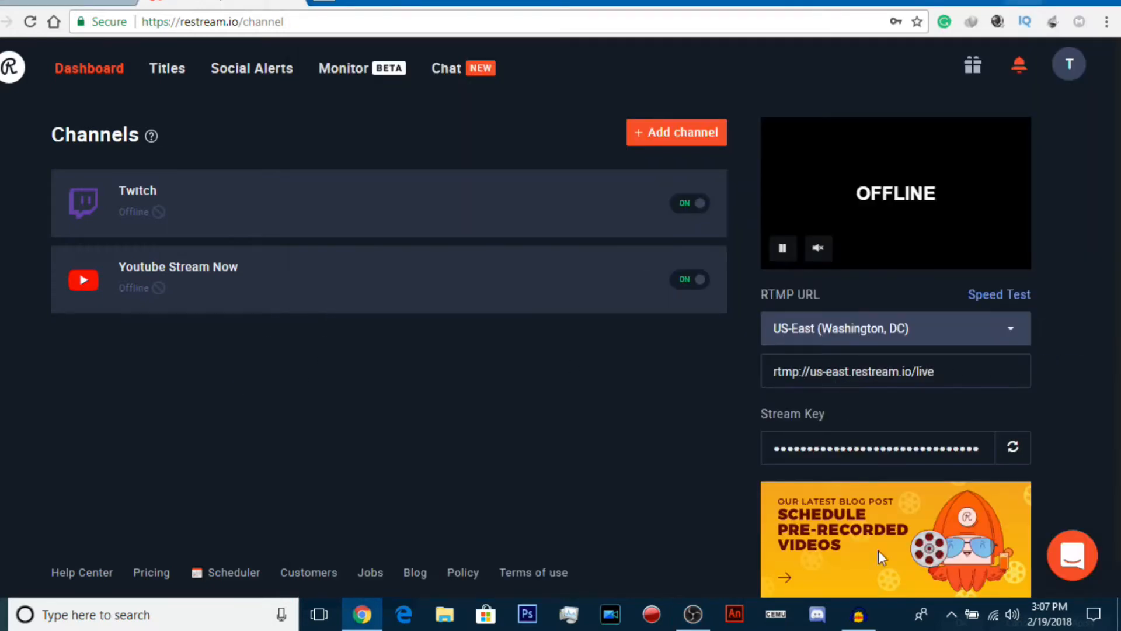
click(694, 614)
key(Tab)
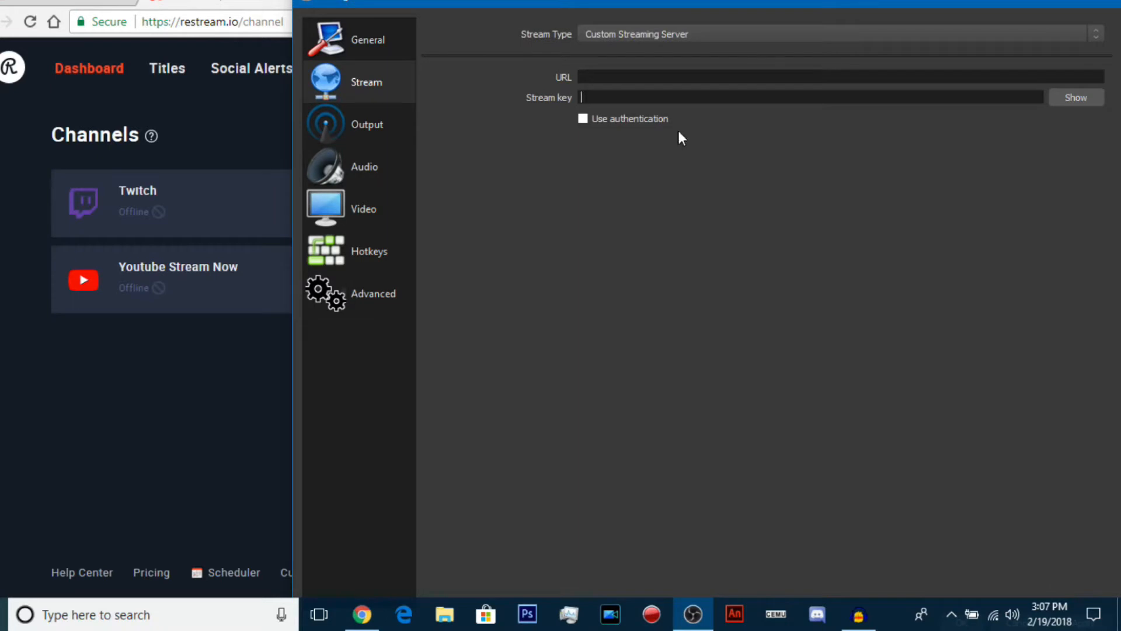
click(194, 459)
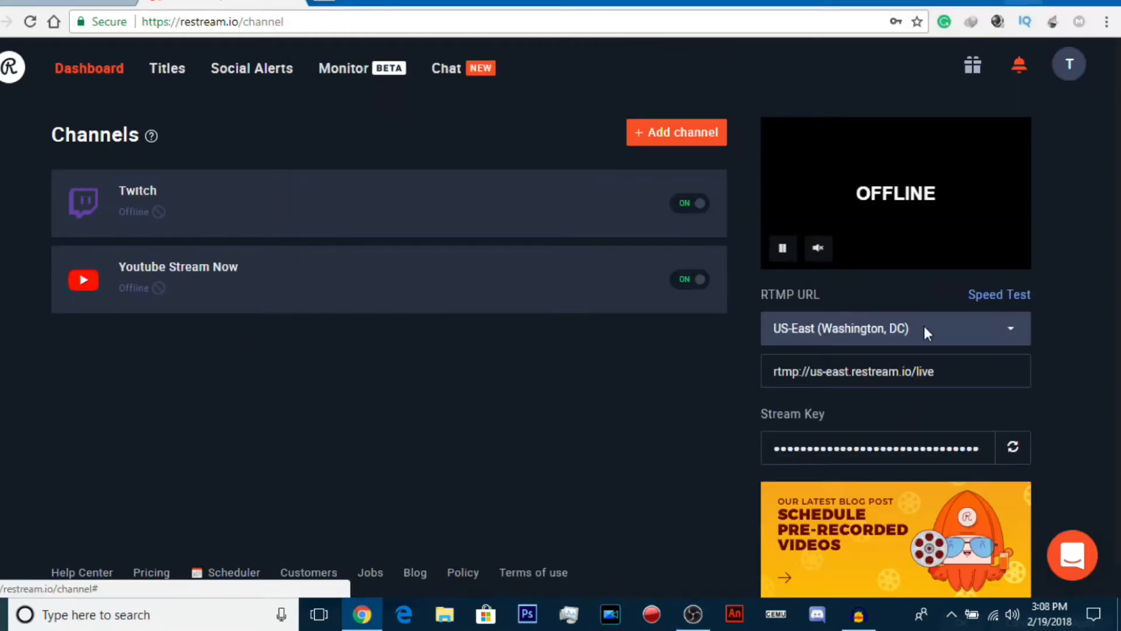
click(693, 614)
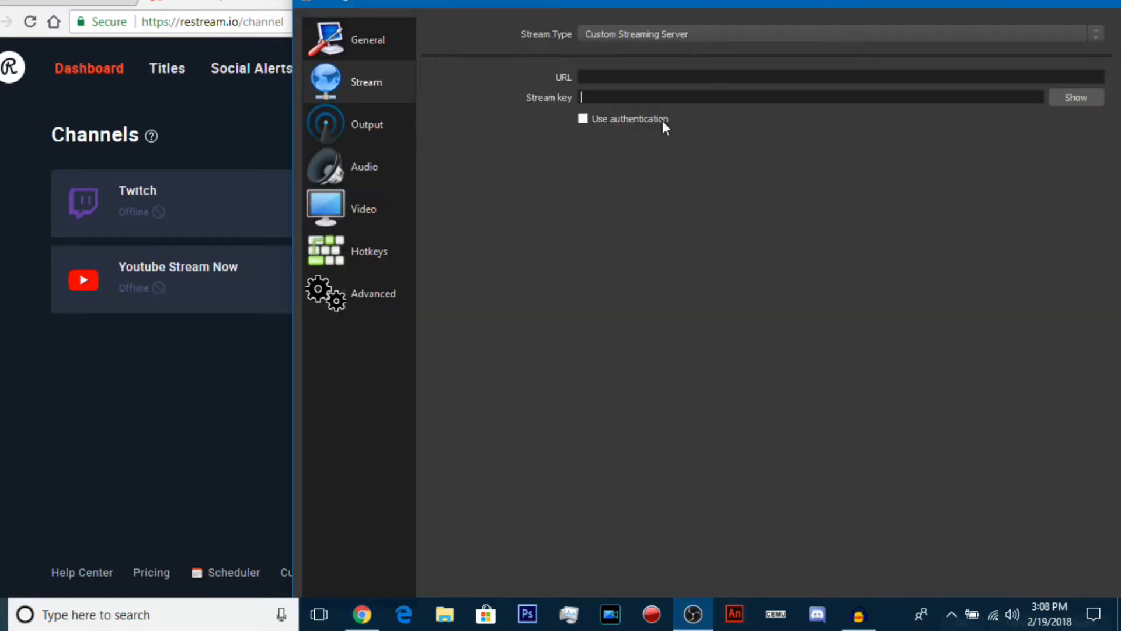
drag(821, 5, 733, 17)
click(368, 614)
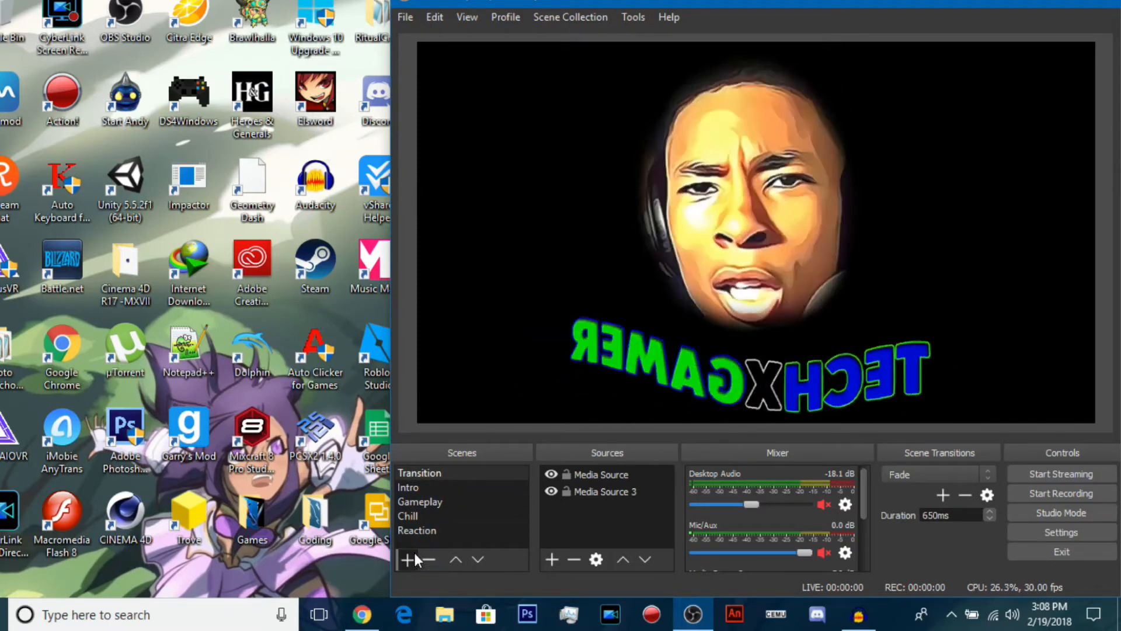
Add a new scene named Test
click(414, 554)
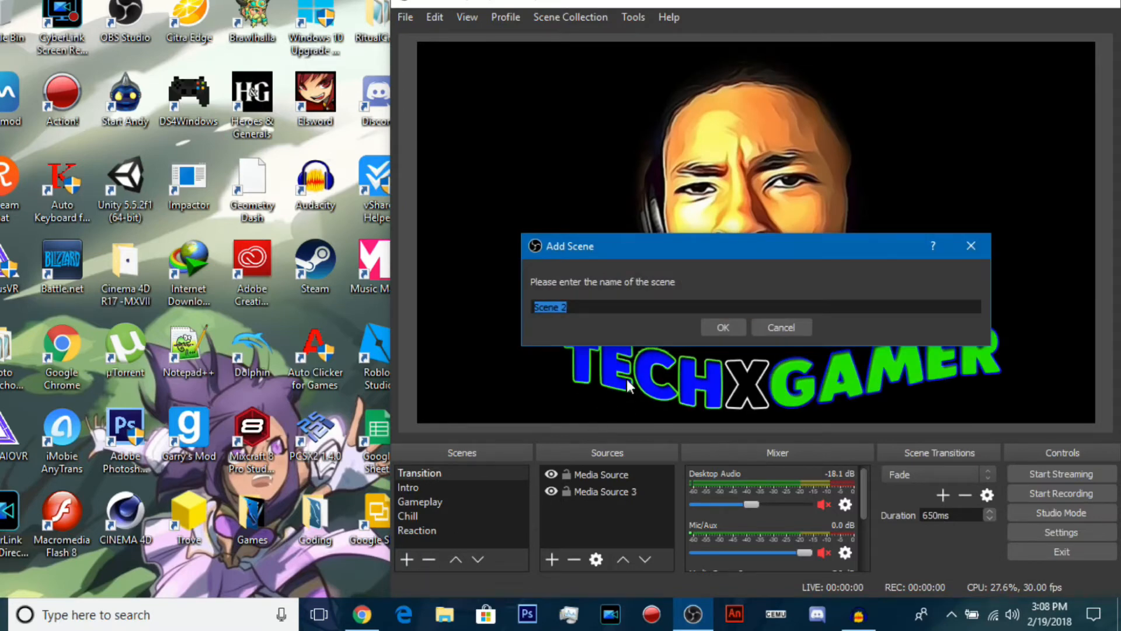
text(Test)
click(719, 327)
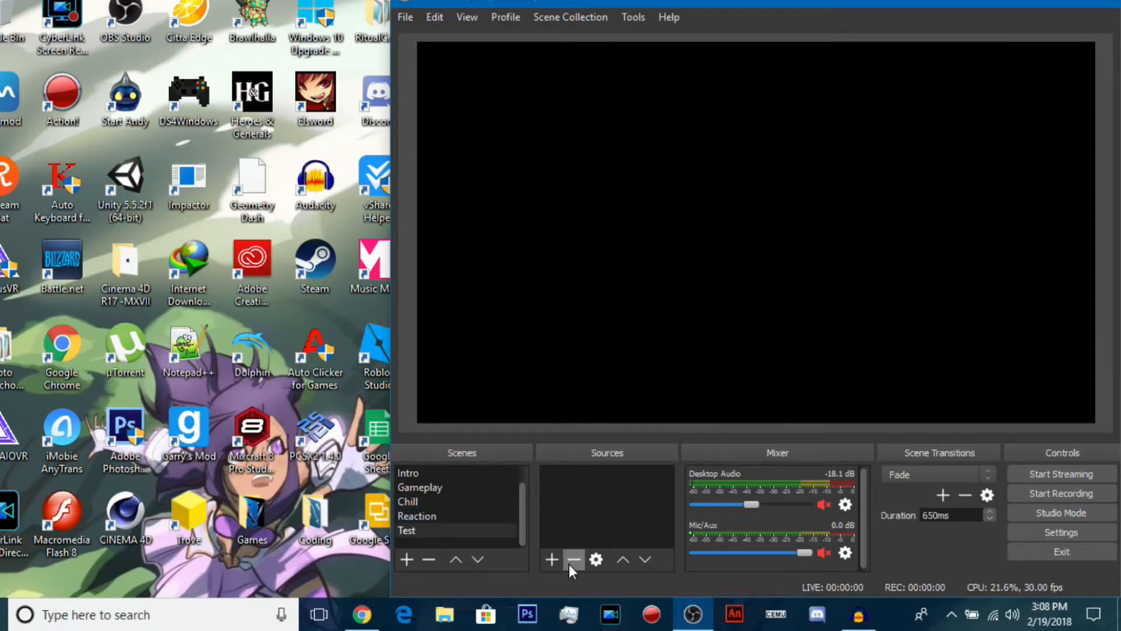
Add a new Display Capture source for Display 0: 1366x768 @ 0,0 with Capture Cursor enabled to the Test scene
click(553, 561)
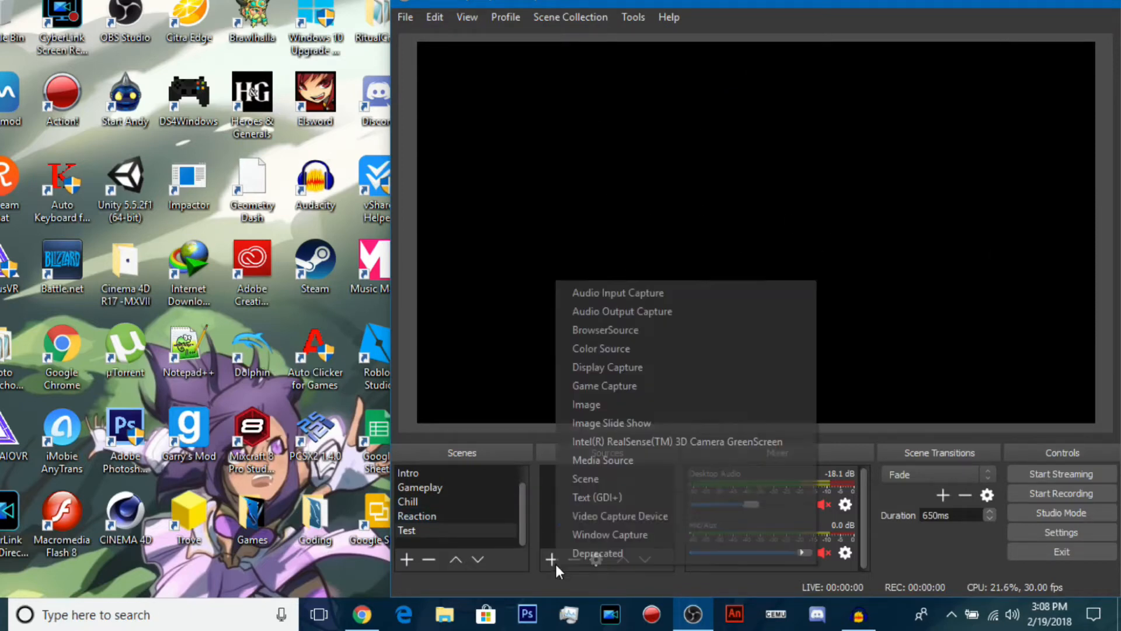
click(584, 408)
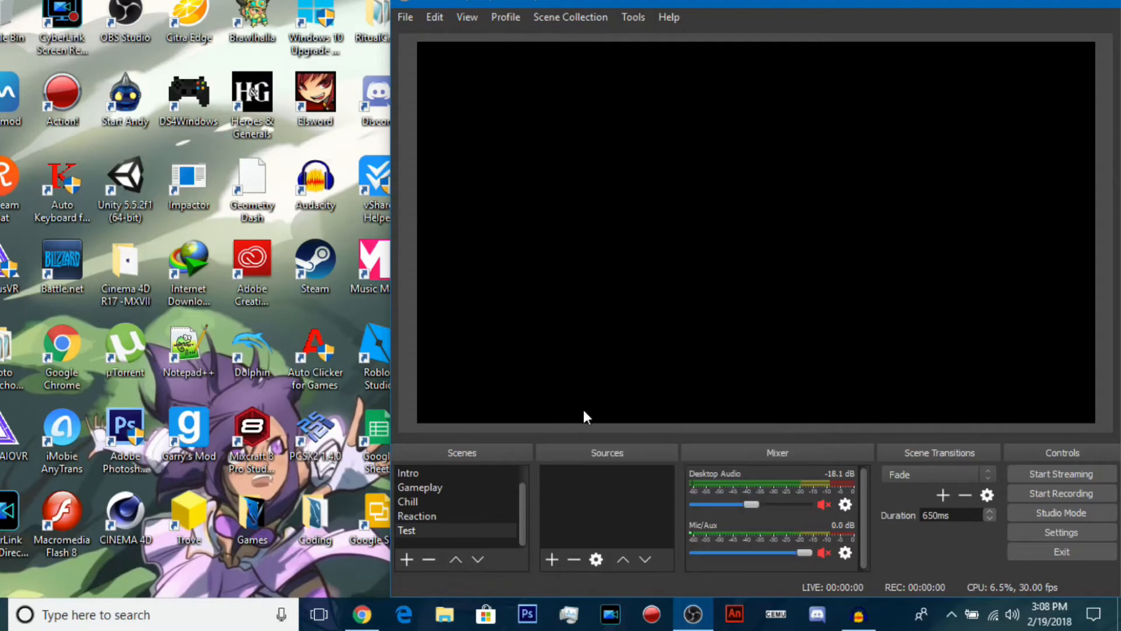
click(549, 558)
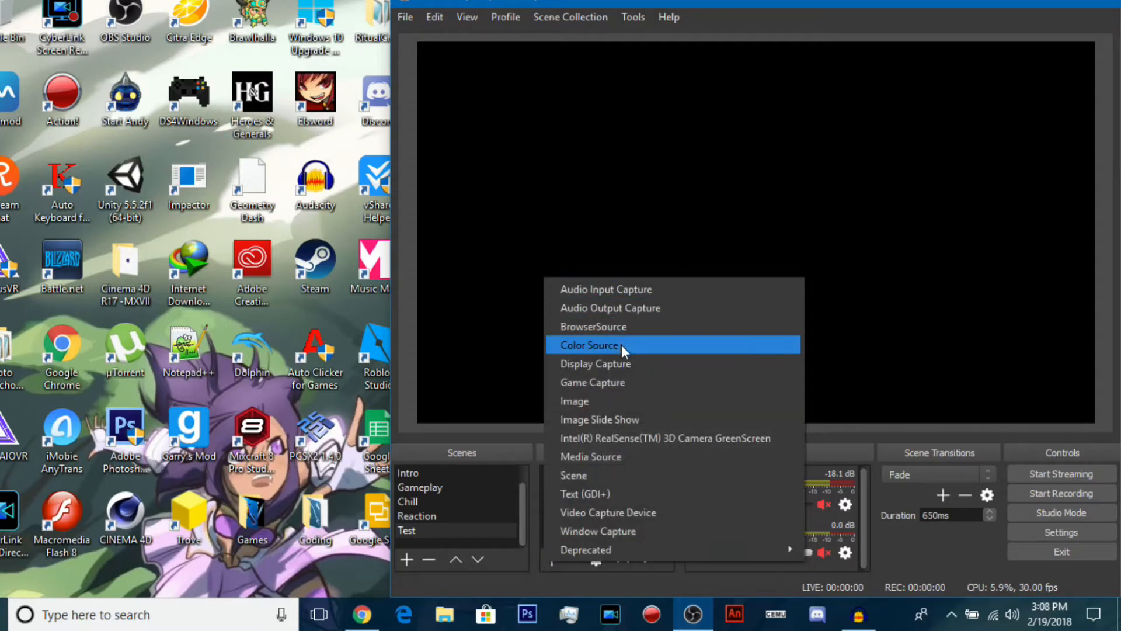
click(636, 364)
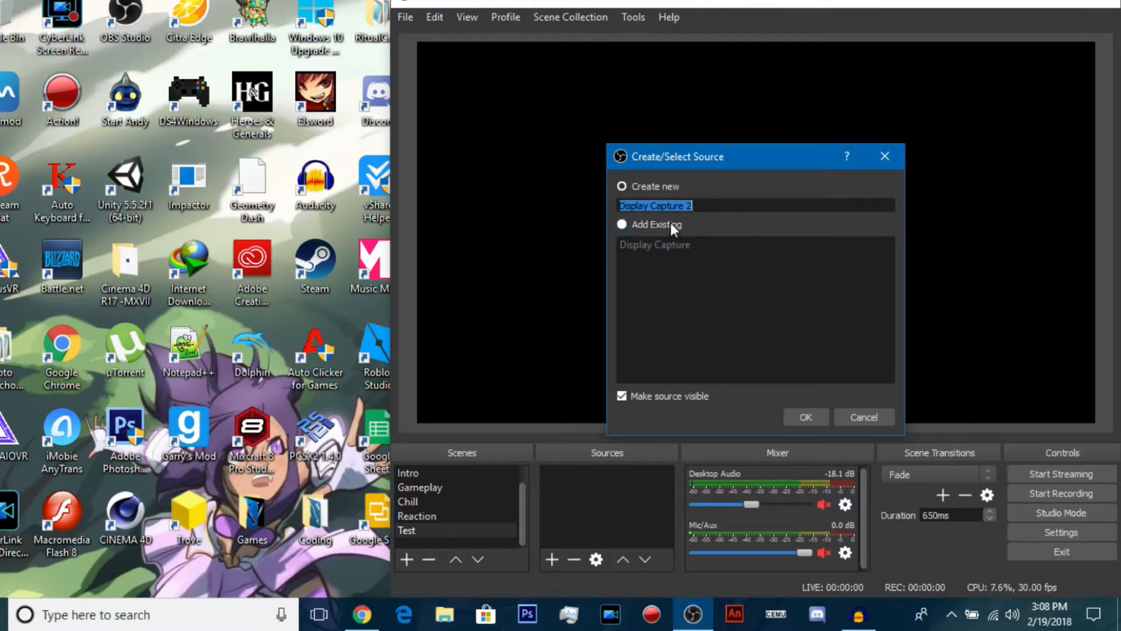
click(803, 416)
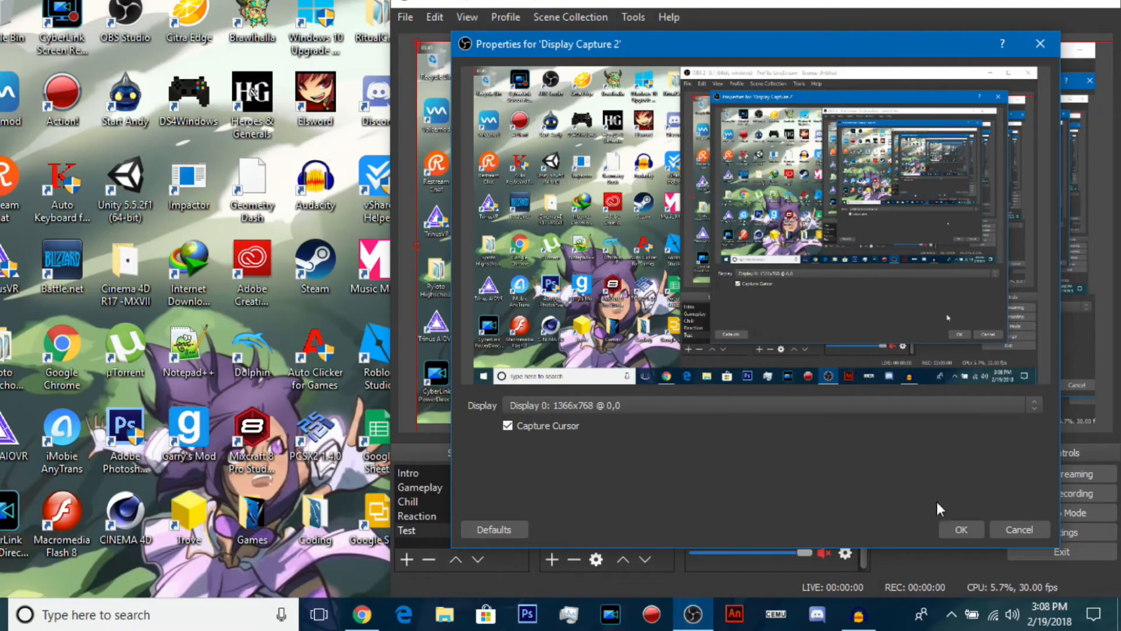
click(957, 529)
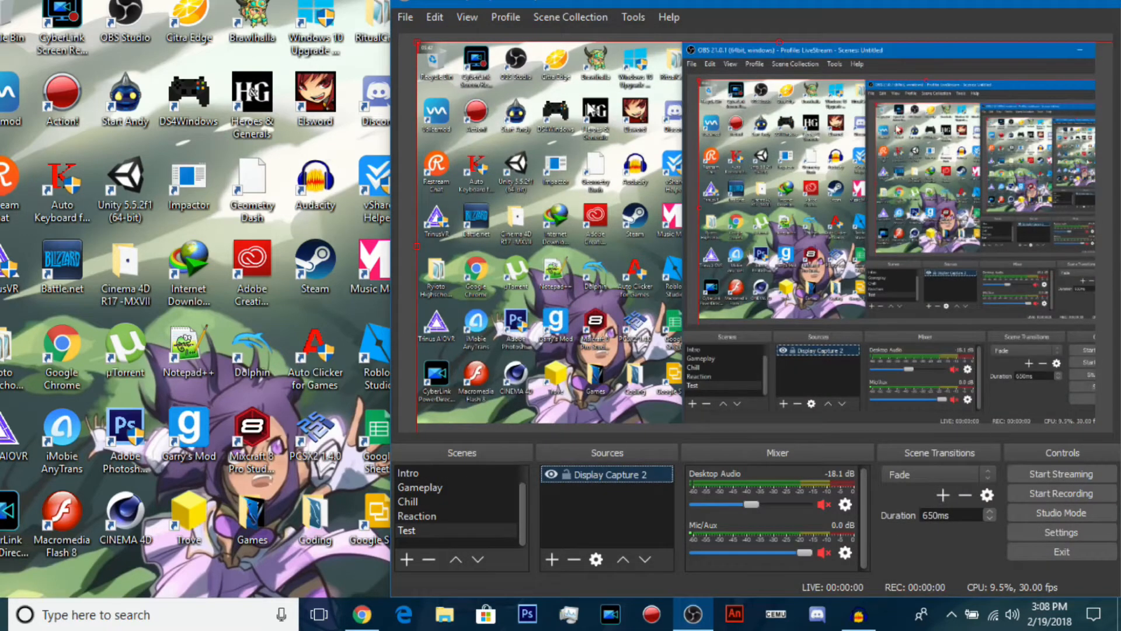
Shrink the display capture in the preview, enlarge it again to fill the canvas, and deselect it
drag(415, 42, 732, 218)
drag(852, 301, 536, 124)
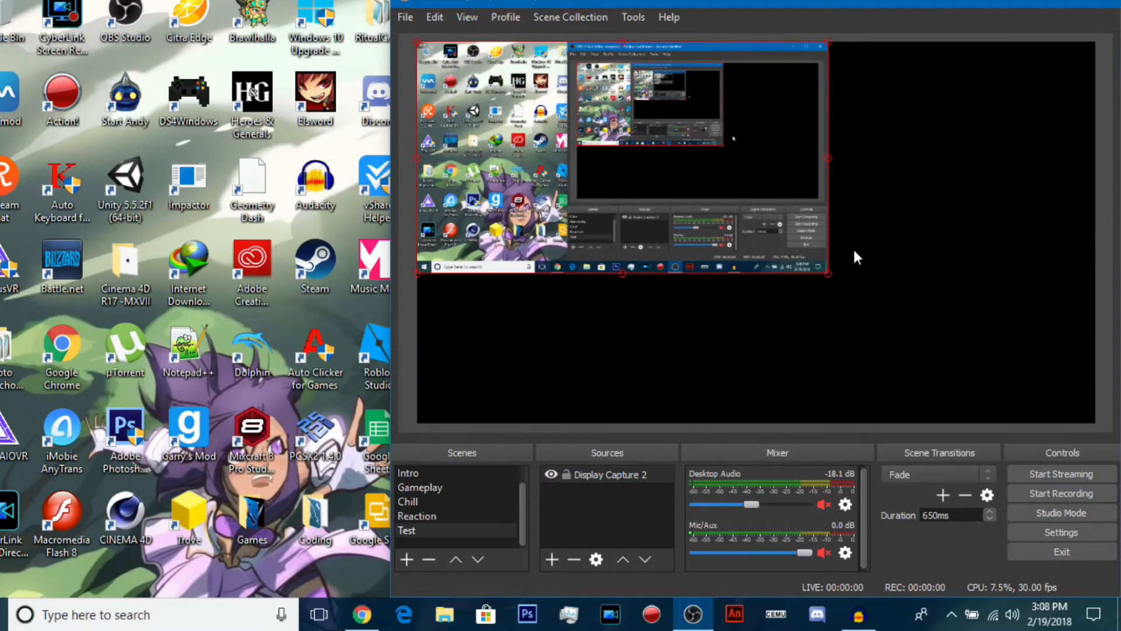
drag(828, 272, 1088, 434)
click(1106, 390)
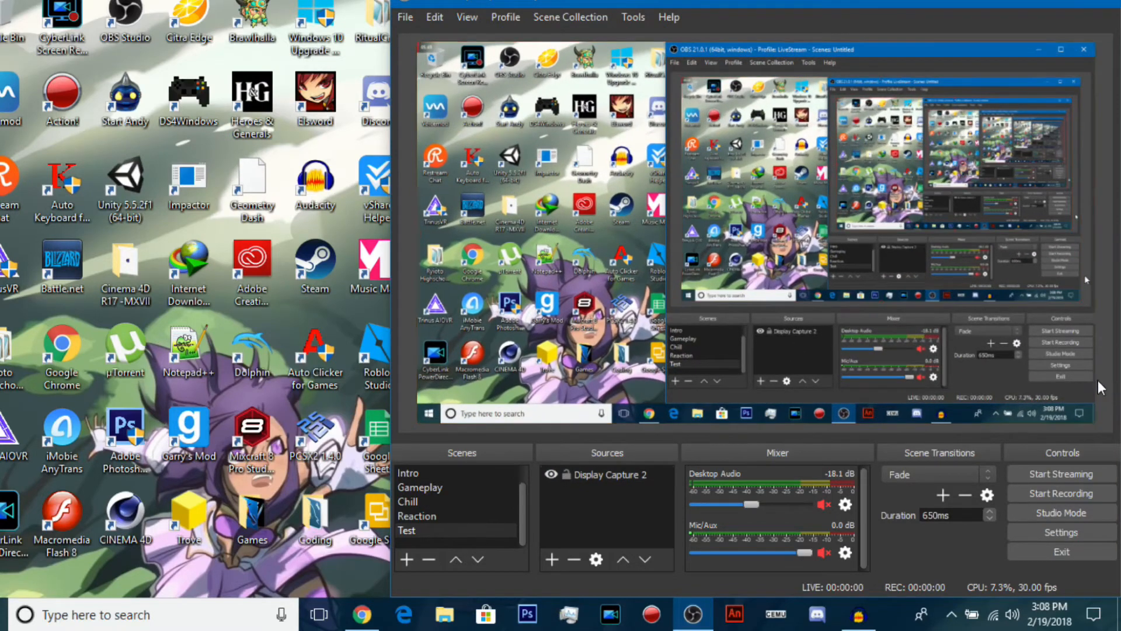
Try a new Video Capture Device source using HP TrueVision HD with Deactivate when not showing, and cancel its properties
click(550, 561)
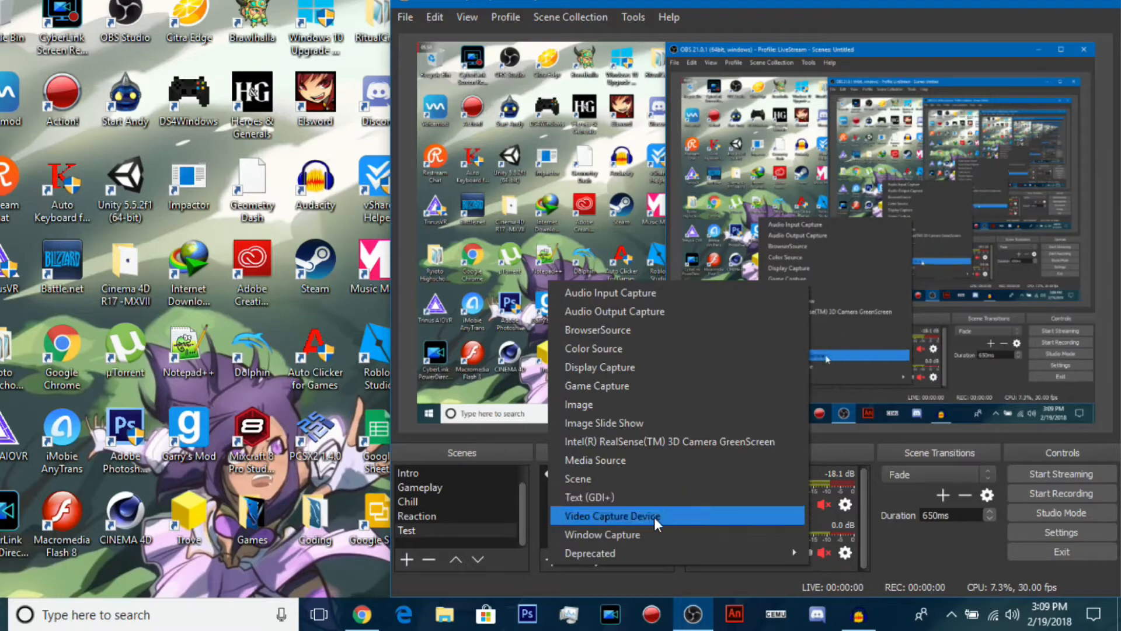
click(633, 516)
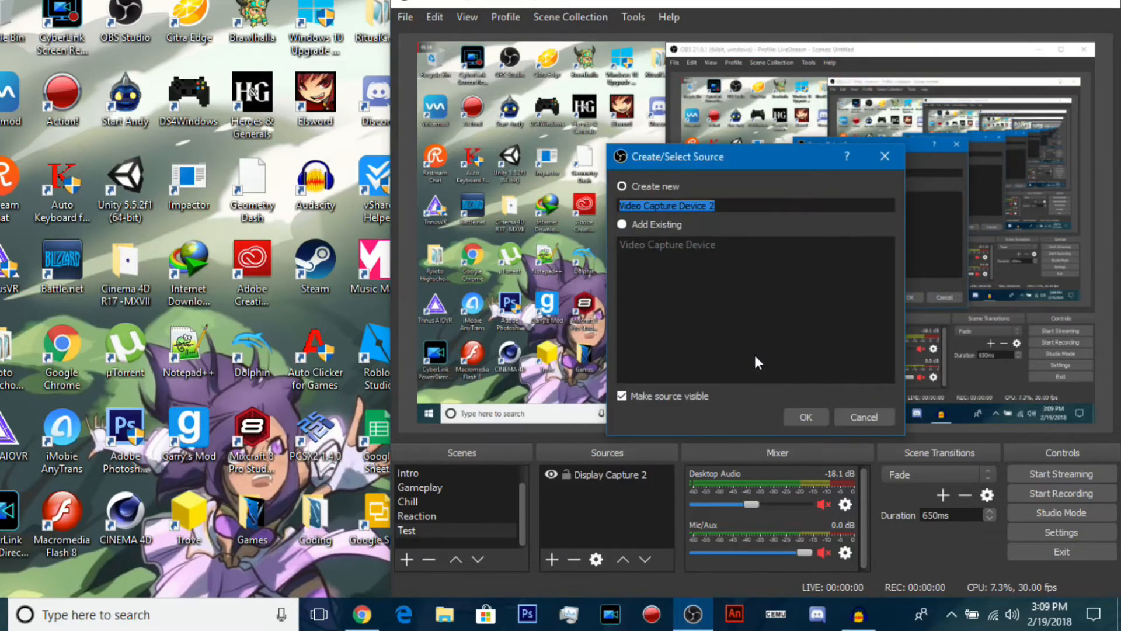
click(808, 413)
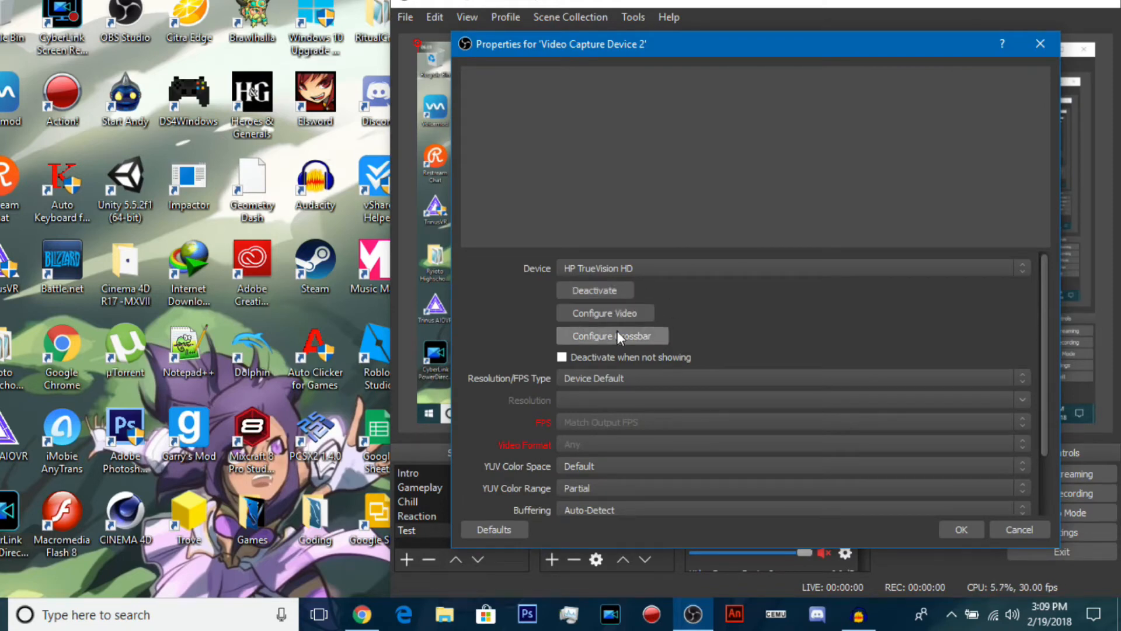
click(640, 377)
click(632, 393)
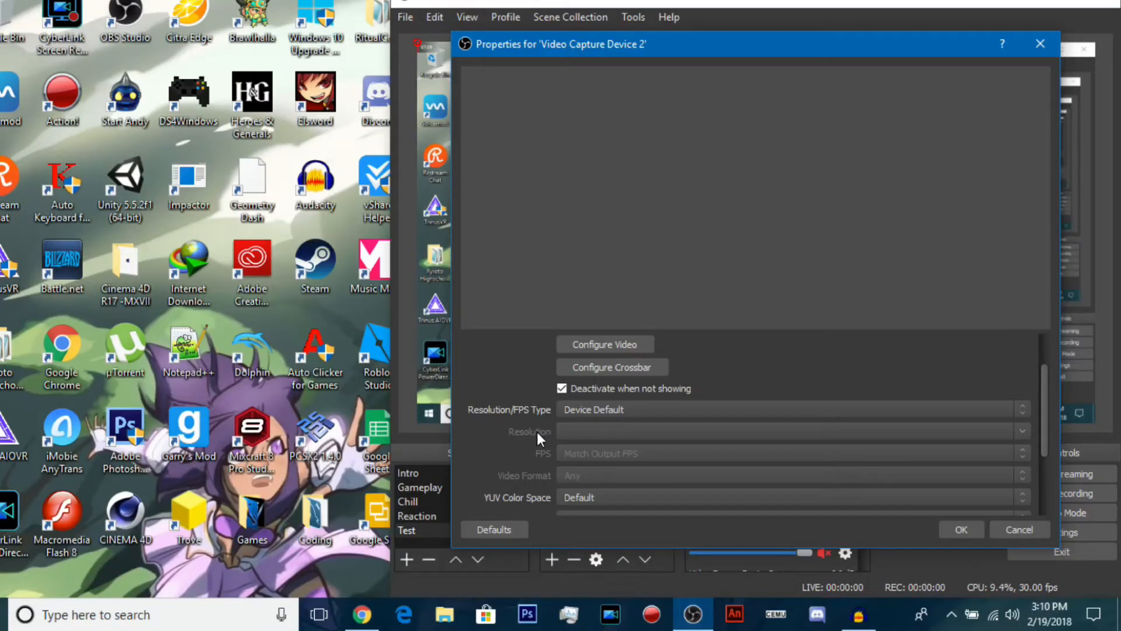
scroll(536, 429, up, 1)
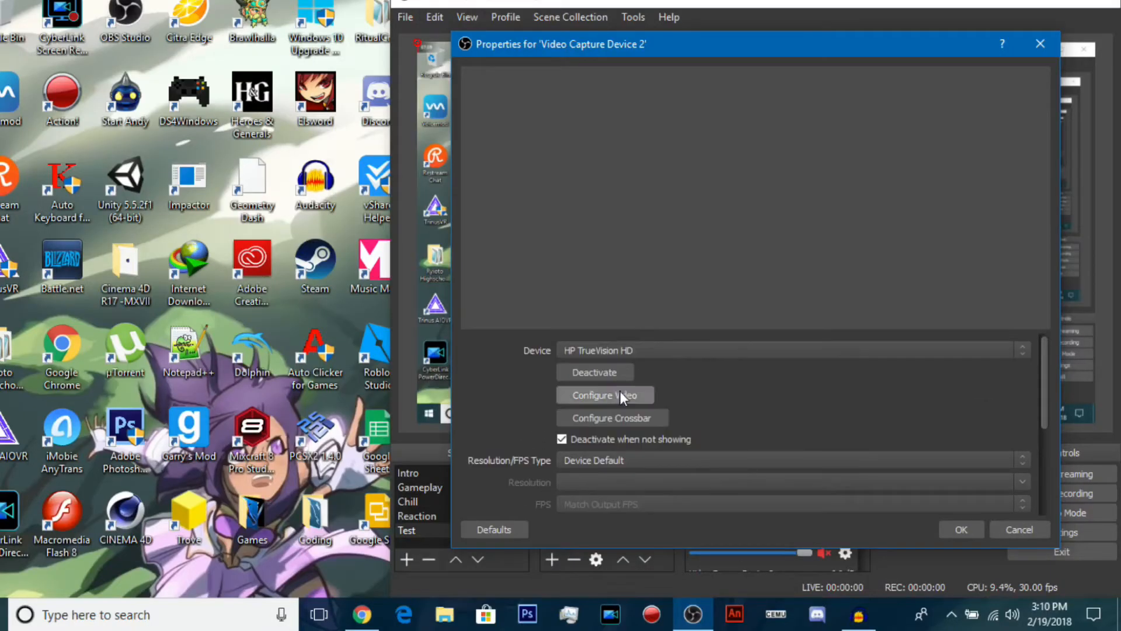
click(1020, 529)
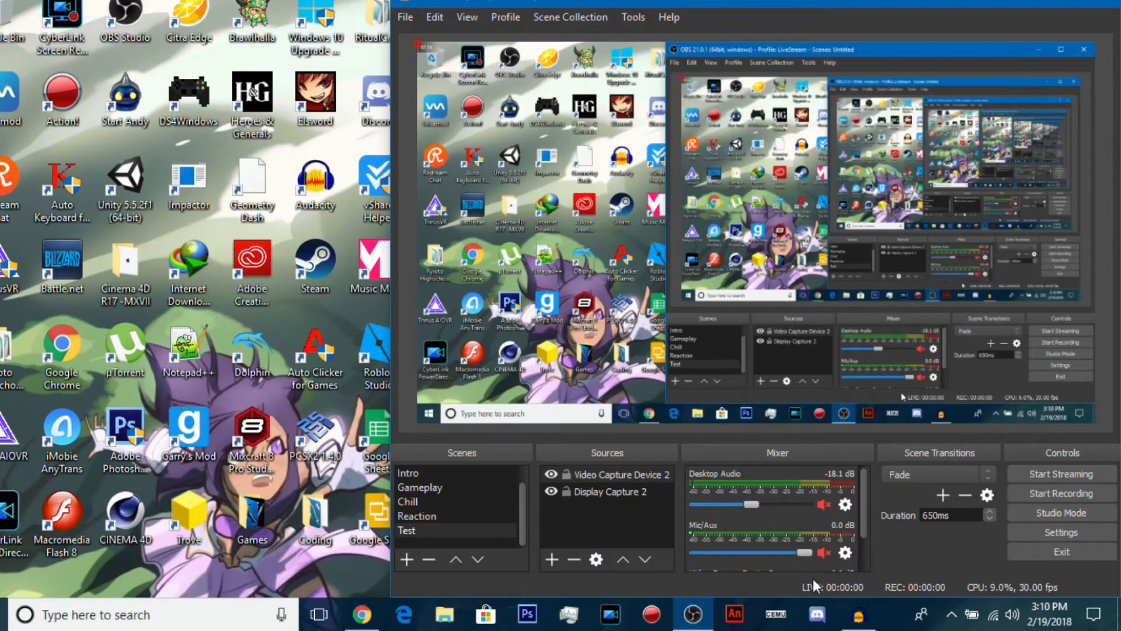
Remove the Video Capture Device source from the Test scene, keeping only the display capture
click(952, 614)
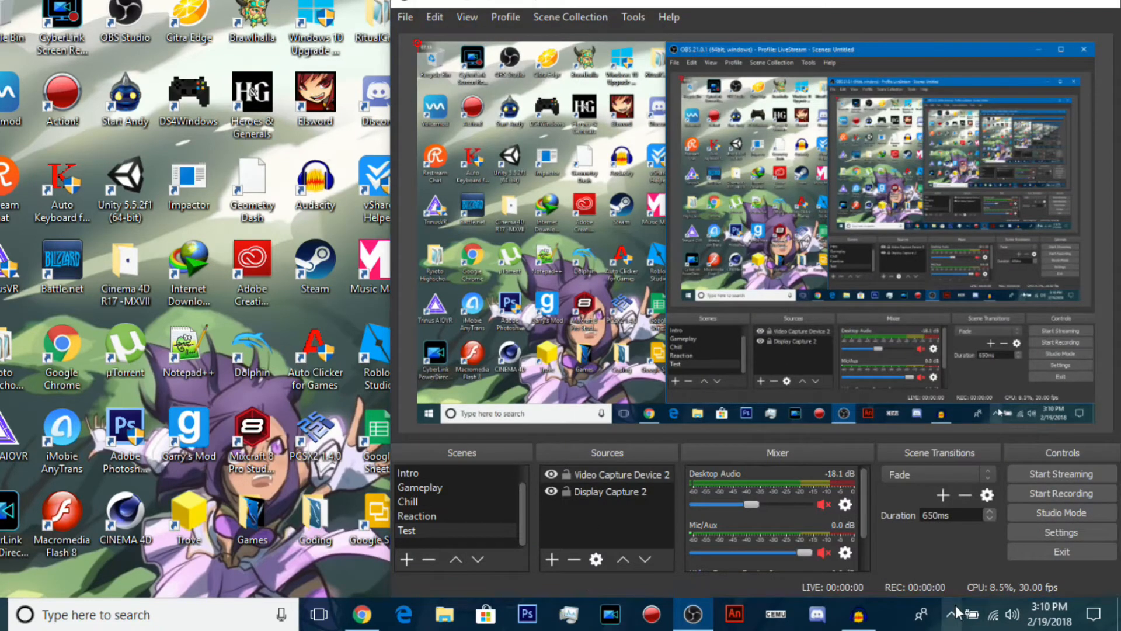
click(889, 540)
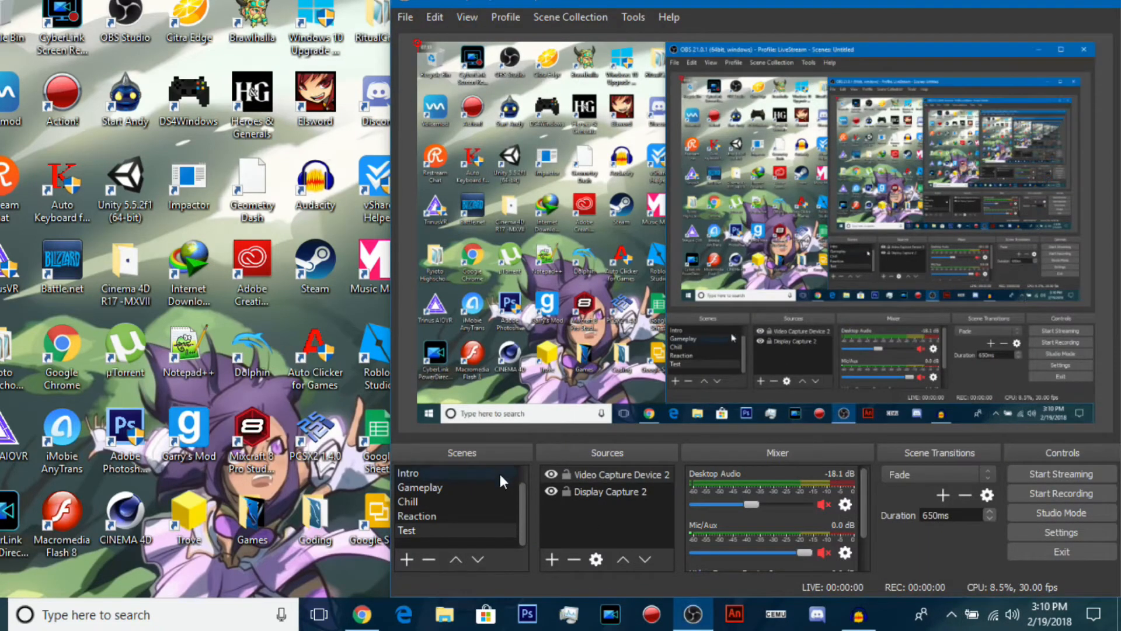
click(575, 556)
click(830, 323)
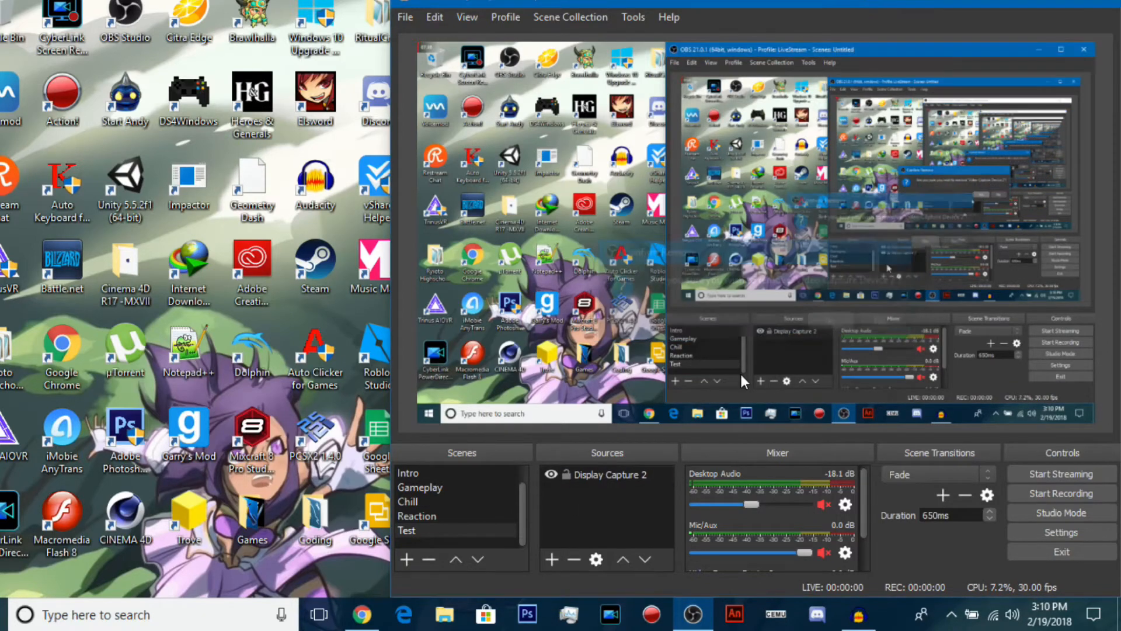
click(558, 475)
click(634, 539)
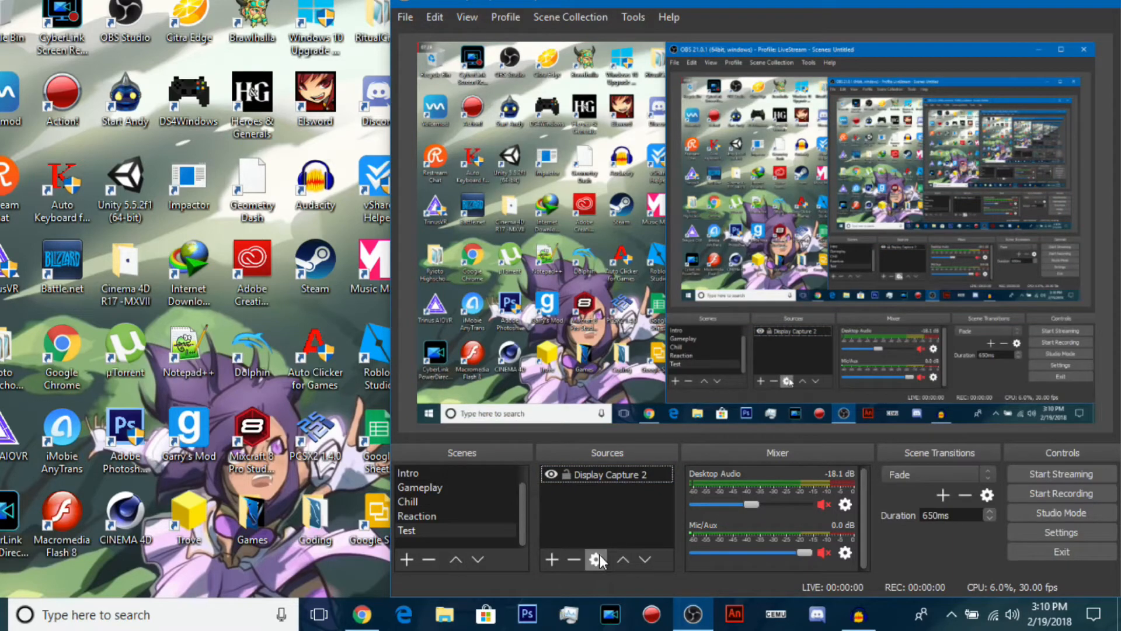
Add a new Game Capture source in Capture any fullscreen application mode and look through its capture options
click(553, 559)
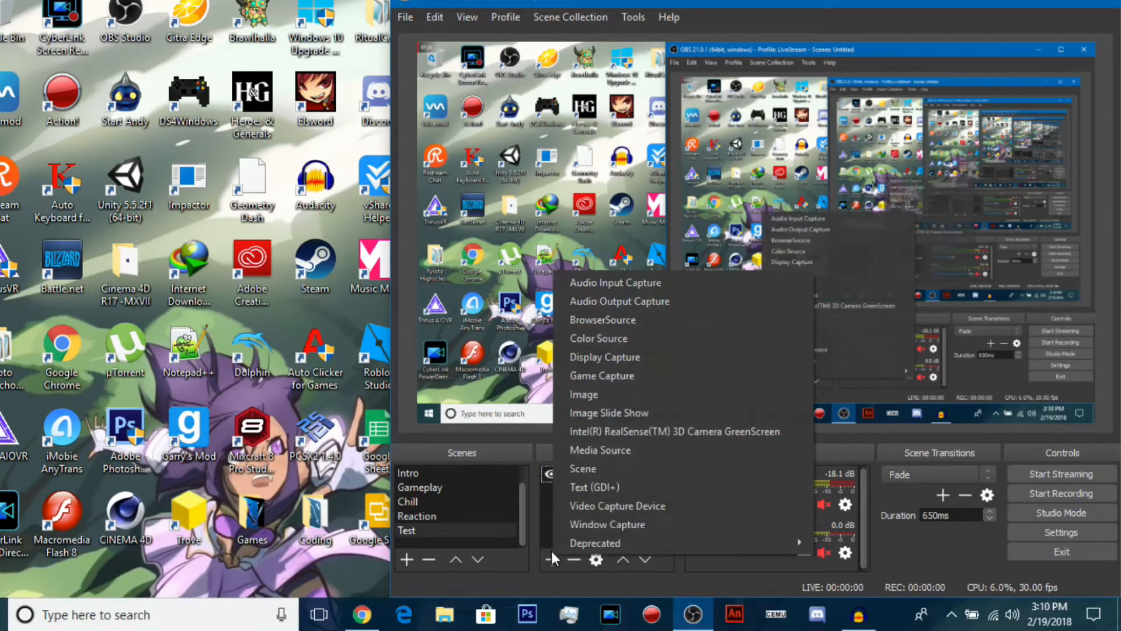
click(632, 380)
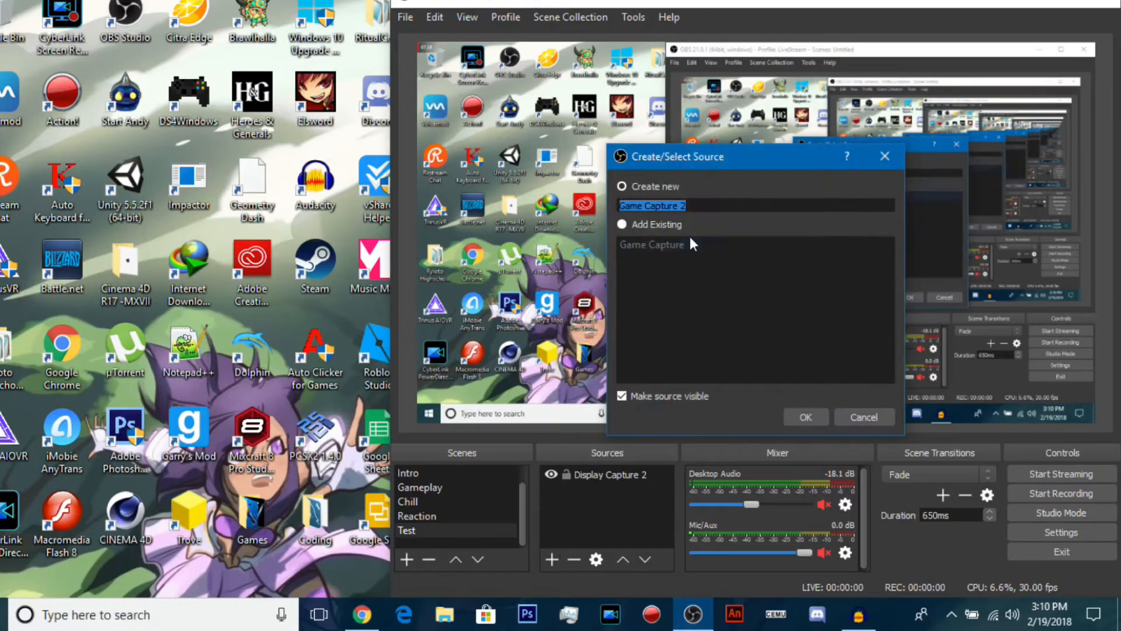
click(802, 417)
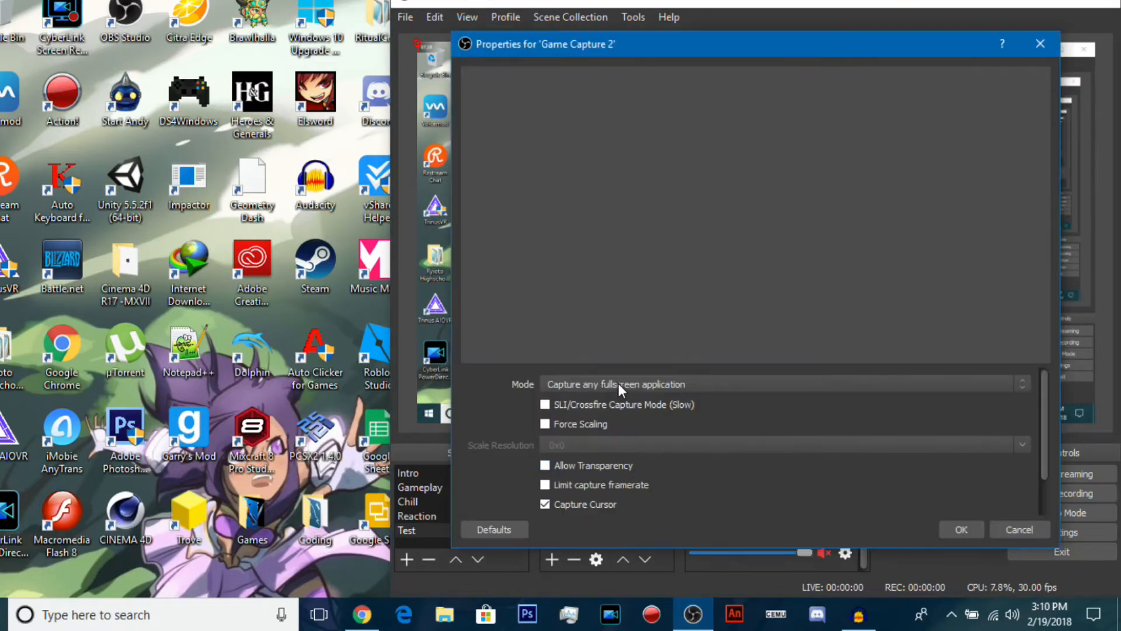
click(619, 383)
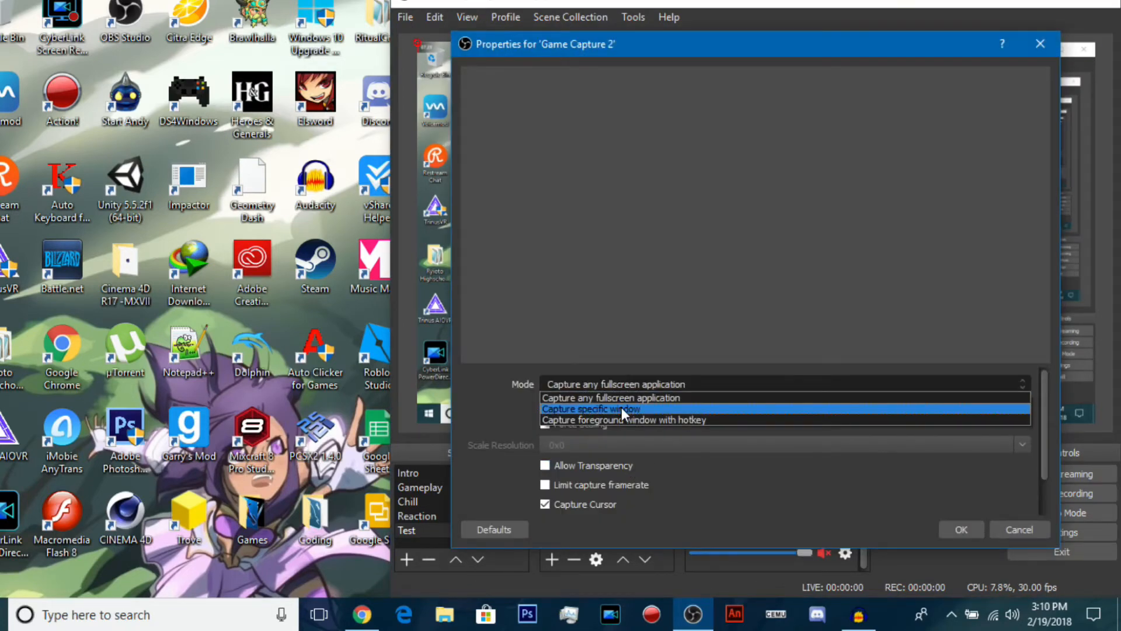
click(672, 397)
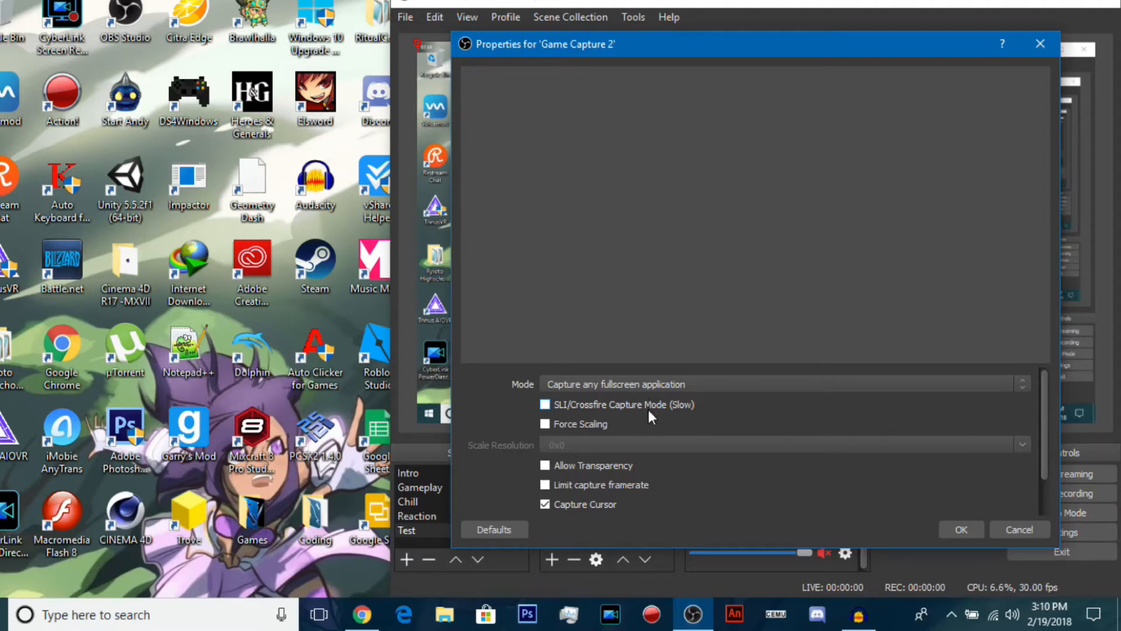
scroll(479, 430, down, 2)
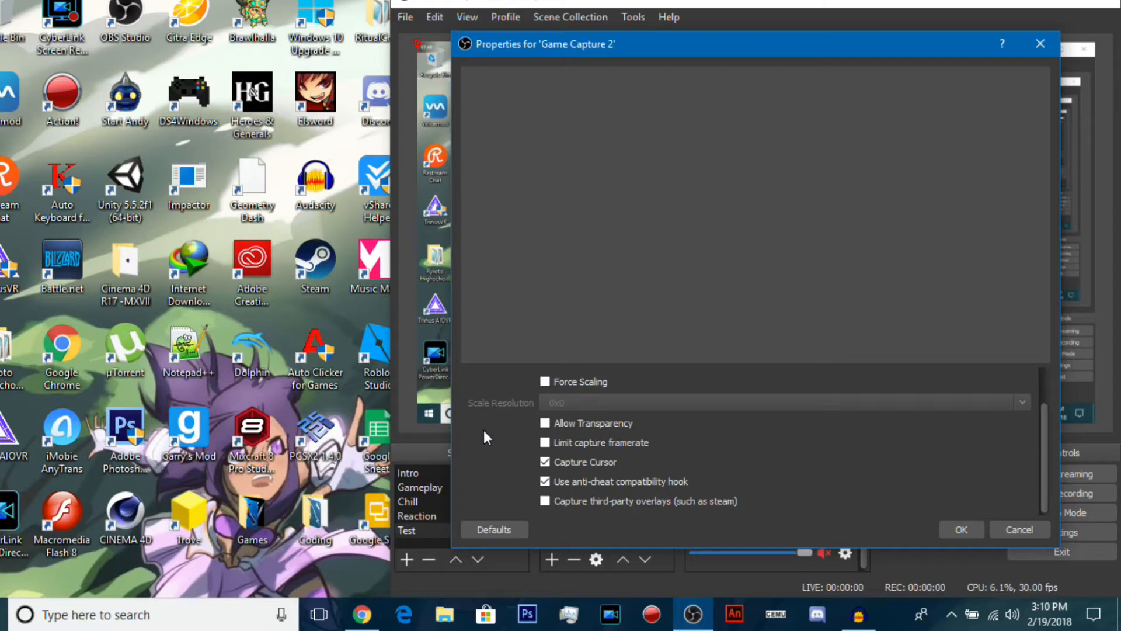
scroll(483, 430, up, 2)
Set the game capture mode to Capture specific window and choose [audacity.exe]: Audacity as the window
click(587, 385)
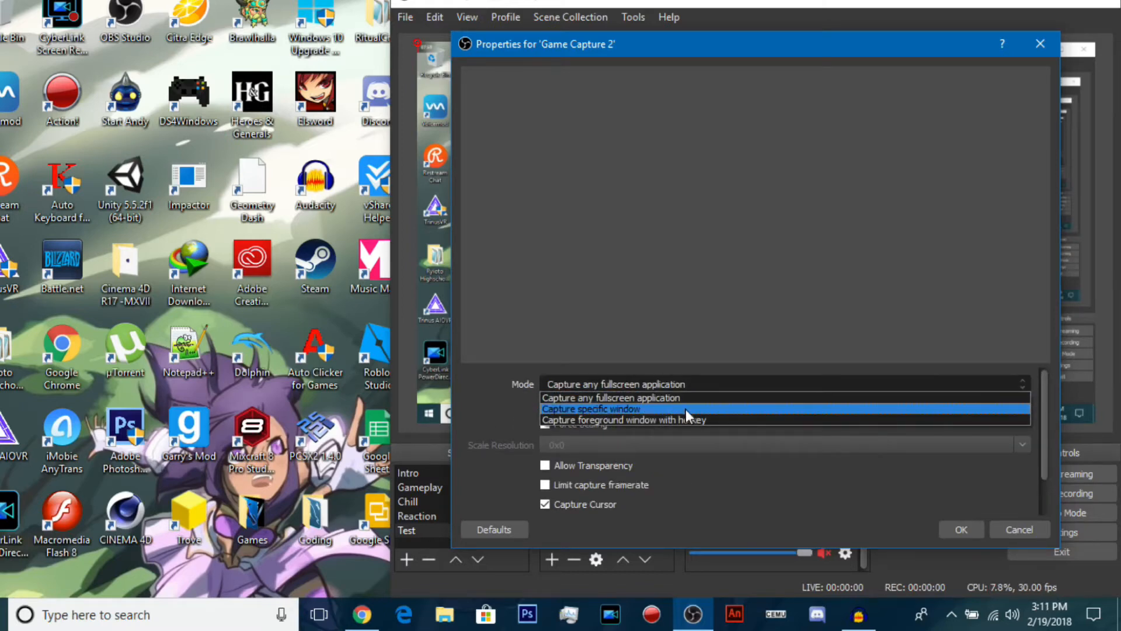
click(553, 409)
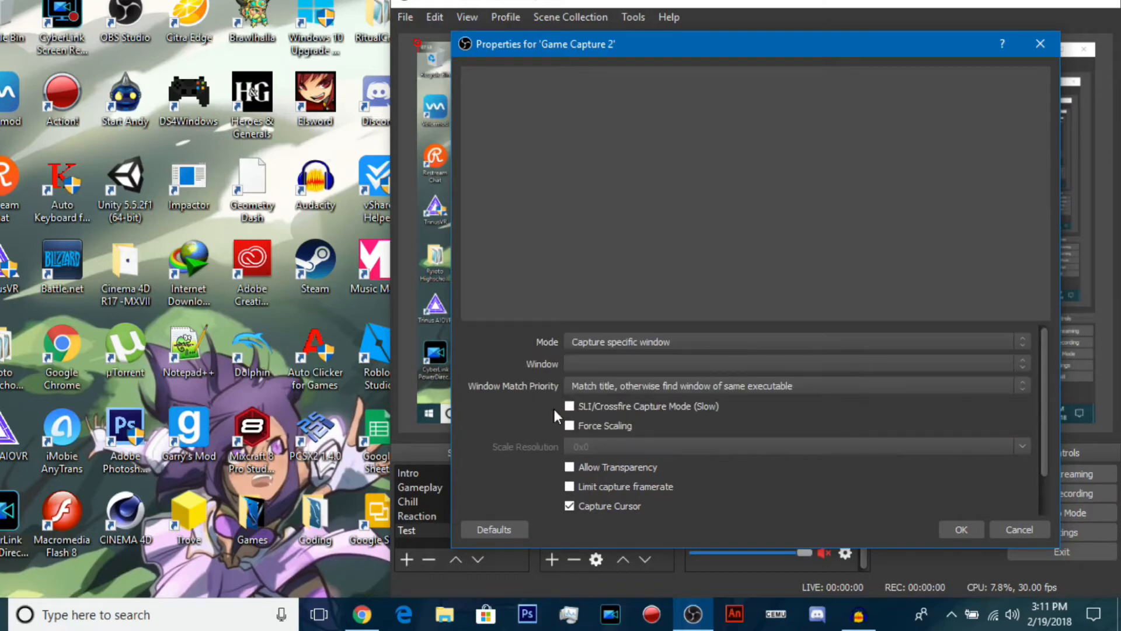
click(576, 366)
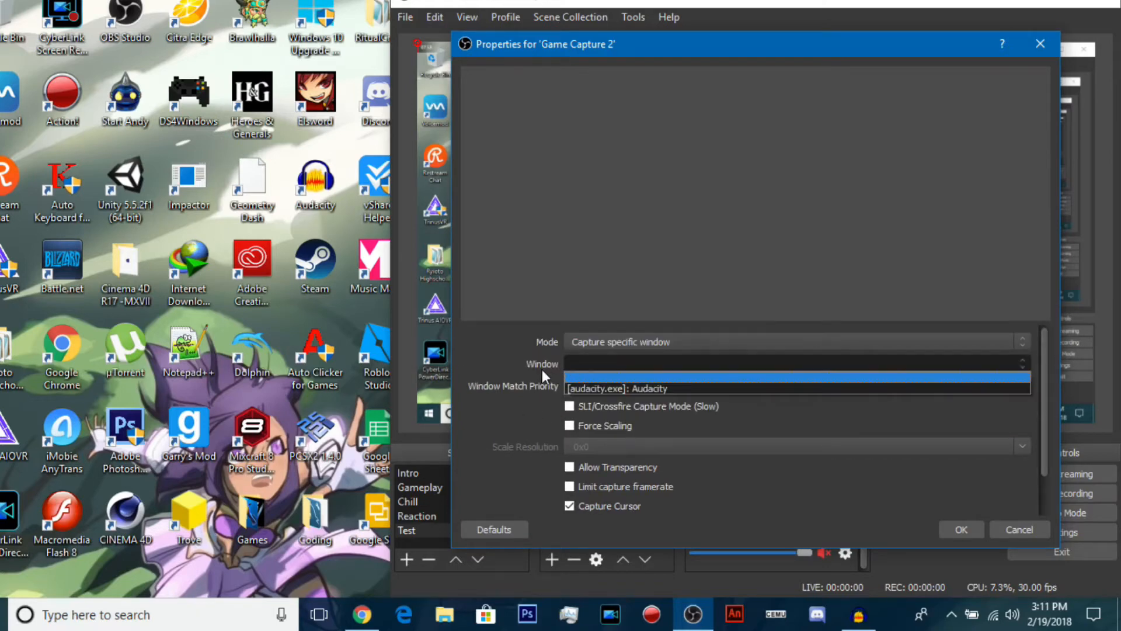
click(578, 387)
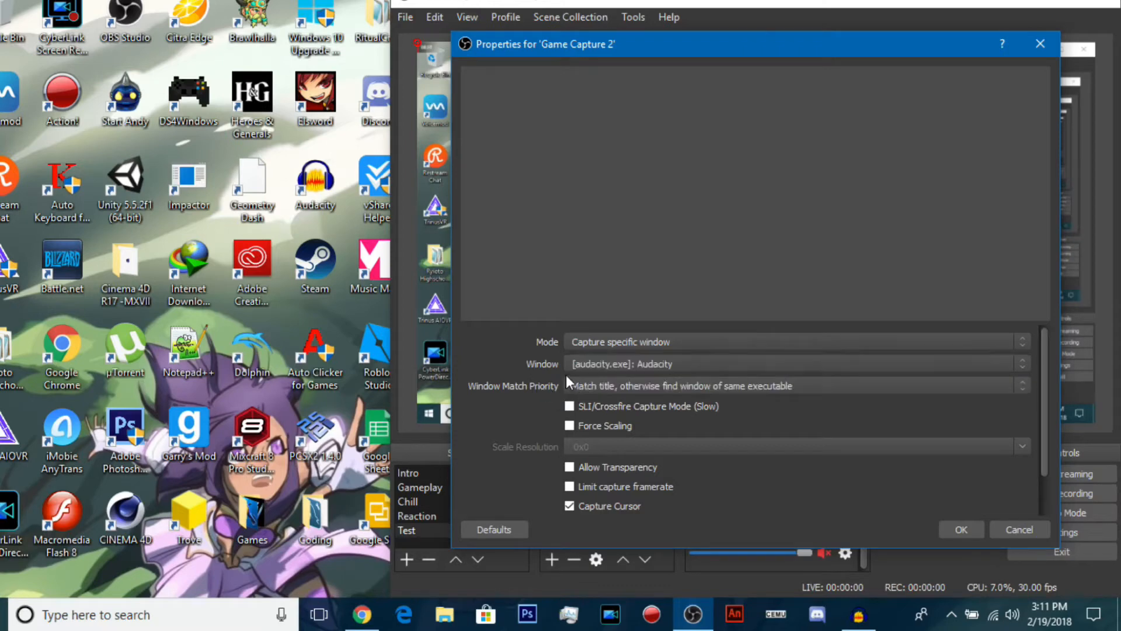
Set the game capture's Window Match Priority to Window title must match, keeping [audacity.exe]: Audacity as the window
click(567, 379)
click(627, 402)
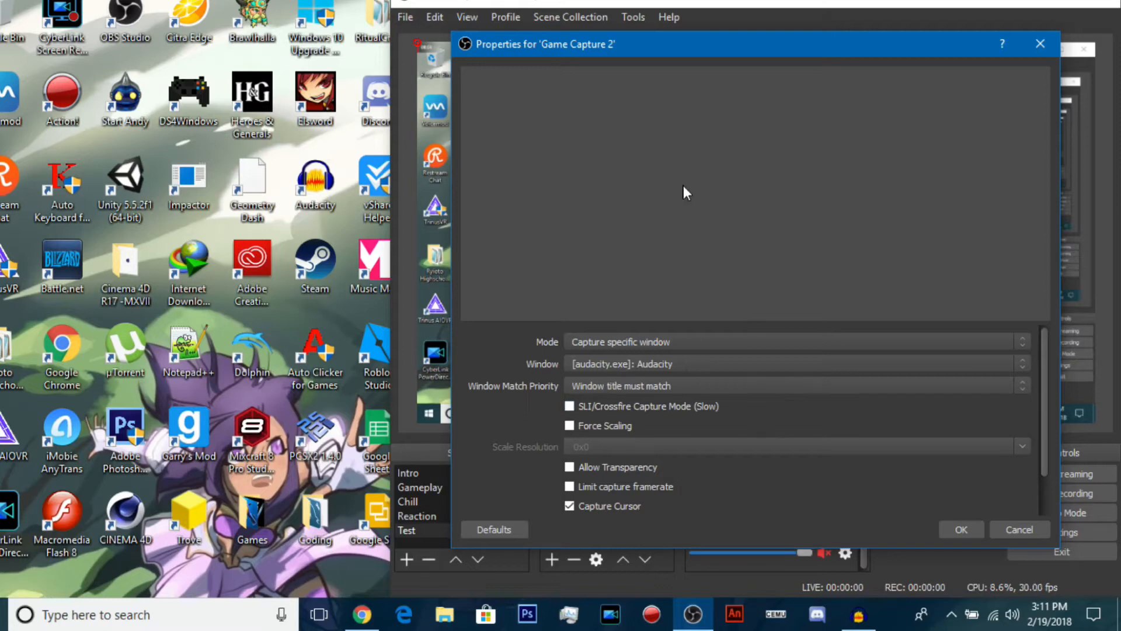
scroll(500, 465, down, 2)
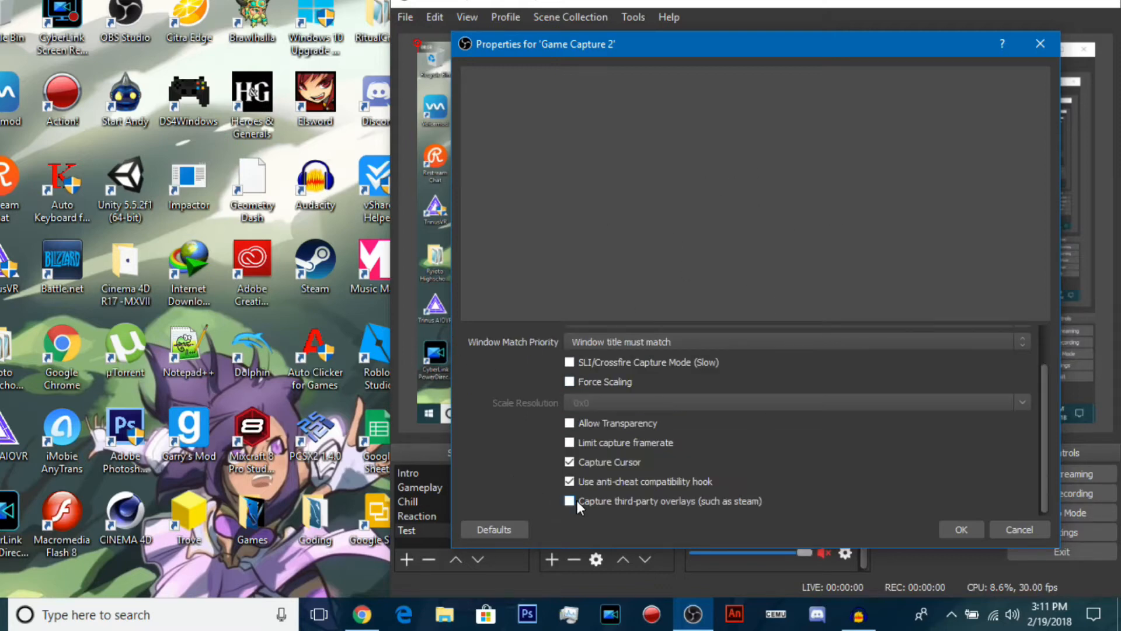
scroll(650, 489, up, 2)
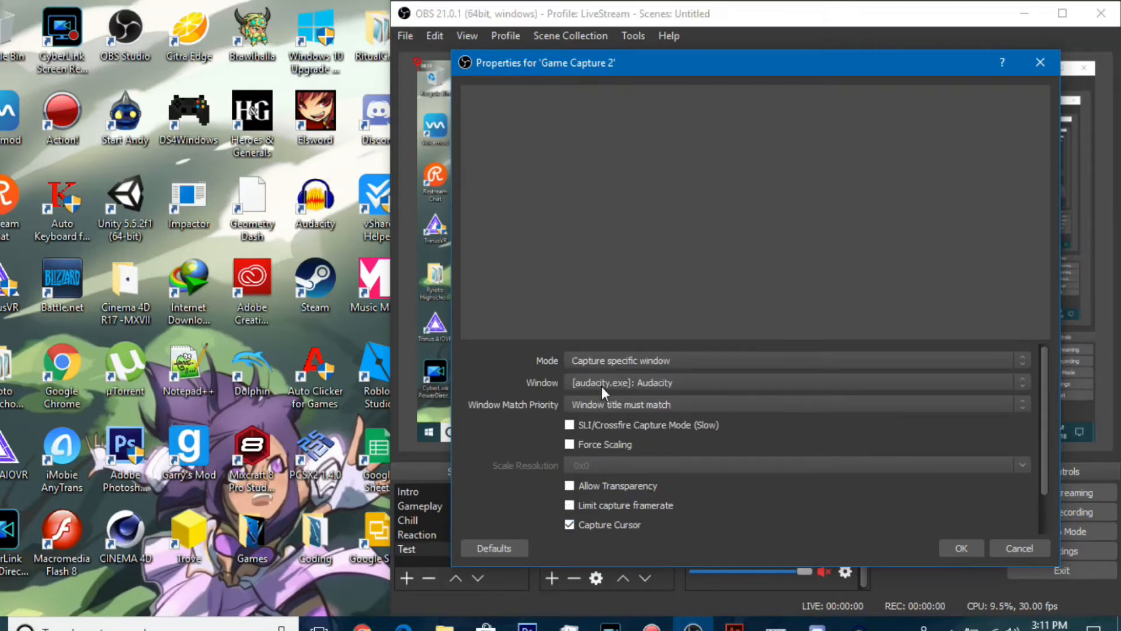
click(607, 383)
click(699, 380)
Look through the game capture's remaining options and turn off Capture third-party overlays (such as steam)
scroll(528, 442, down, 2)
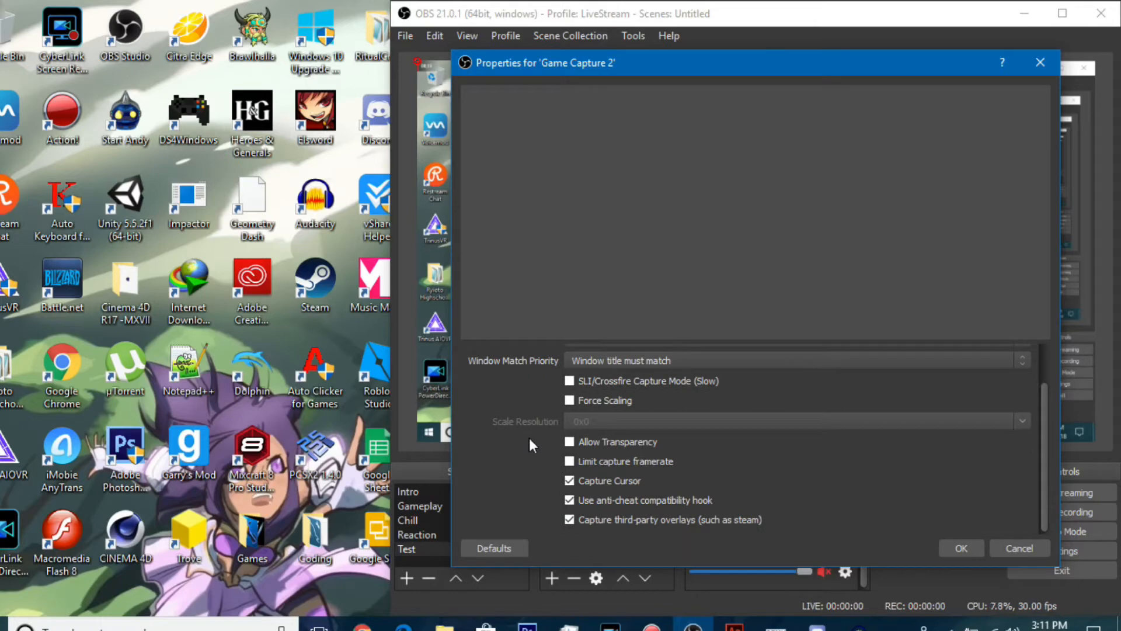
scroll(532, 479, up, 2)
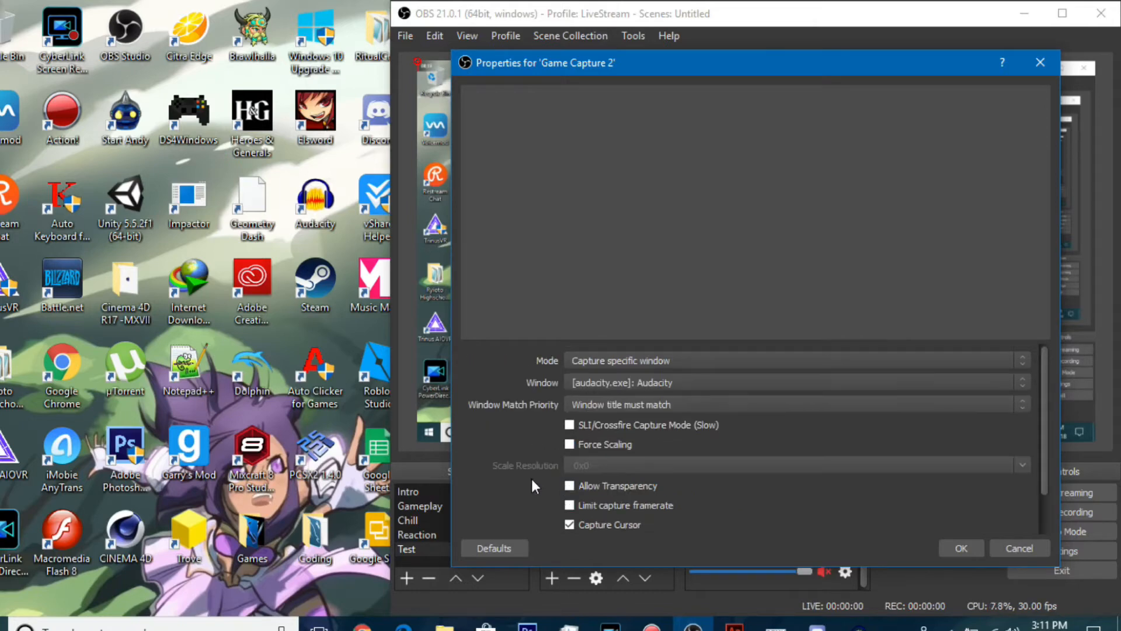
scroll(532, 479, down, 2)
scroll(532, 479, up, 2)
scroll(532, 480, down, 2)
scroll(532, 481, up, 2)
scroll(539, 474, down, 2)
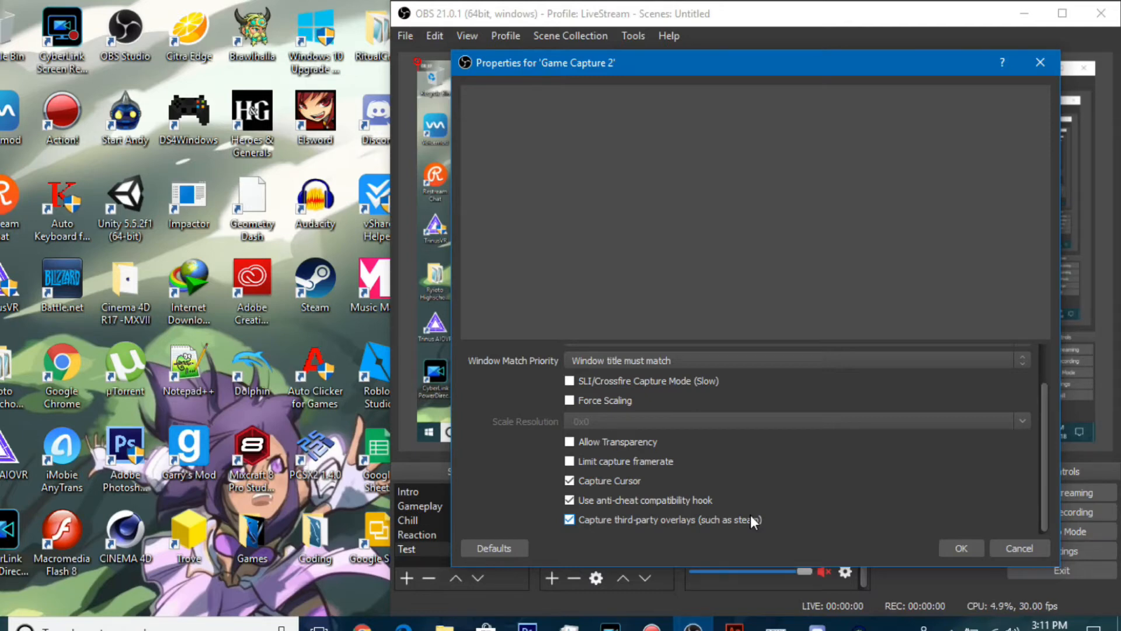
click(588, 520)
click(573, 519)
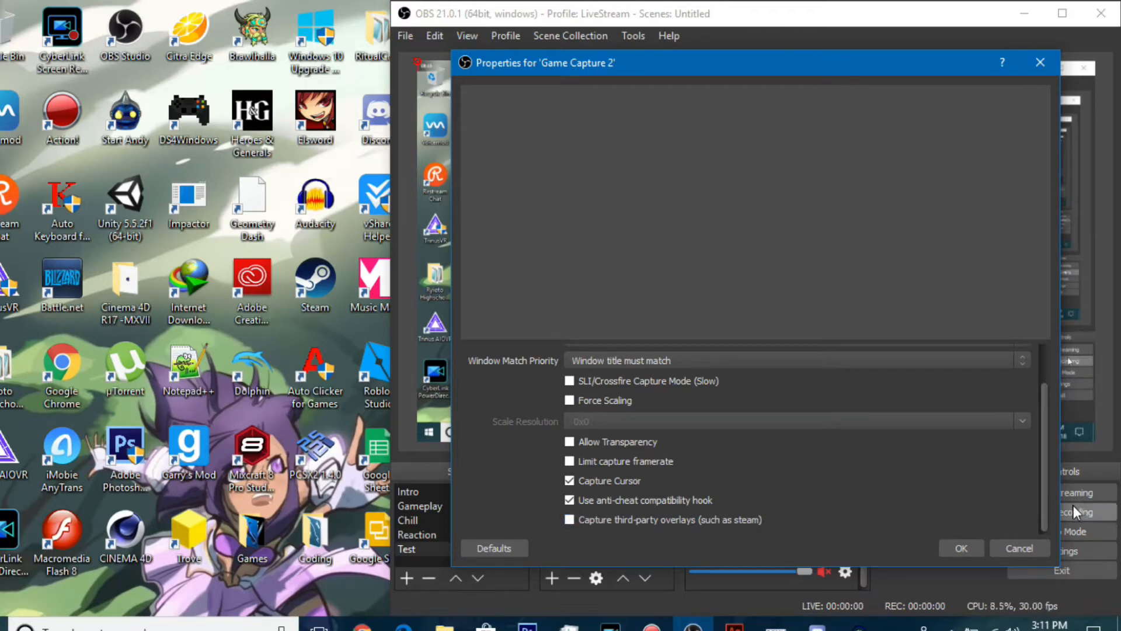
Cancel the game capture properties and remove the Game Capture 2 source from the Test scene, selecting the remaining display capture
click(1011, 539)
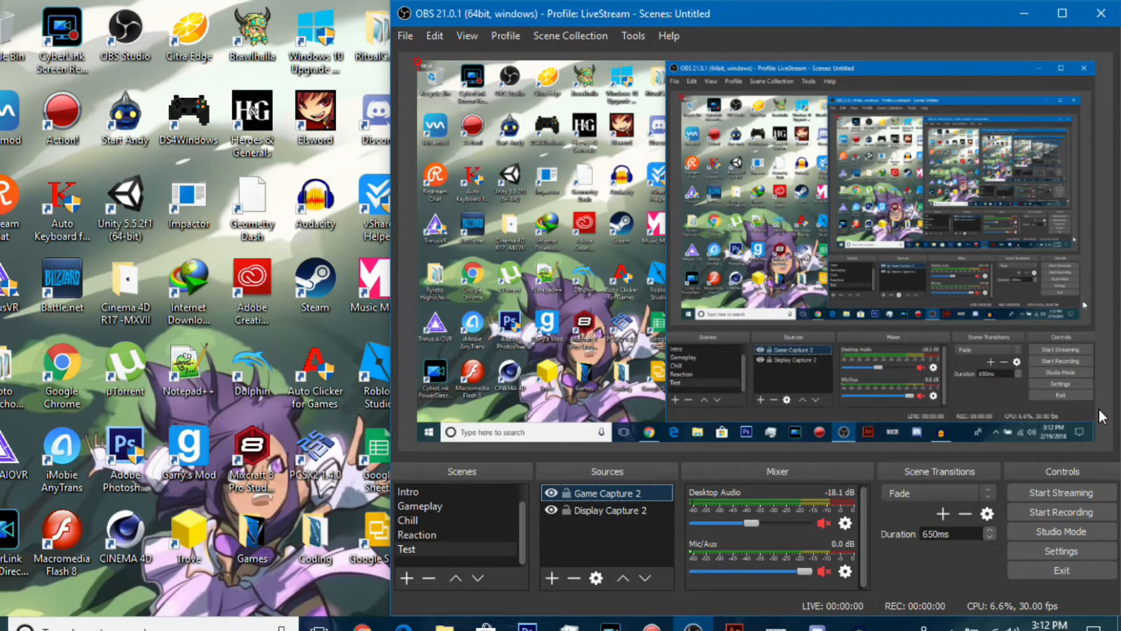
click(572, 576)
click(825, 349)
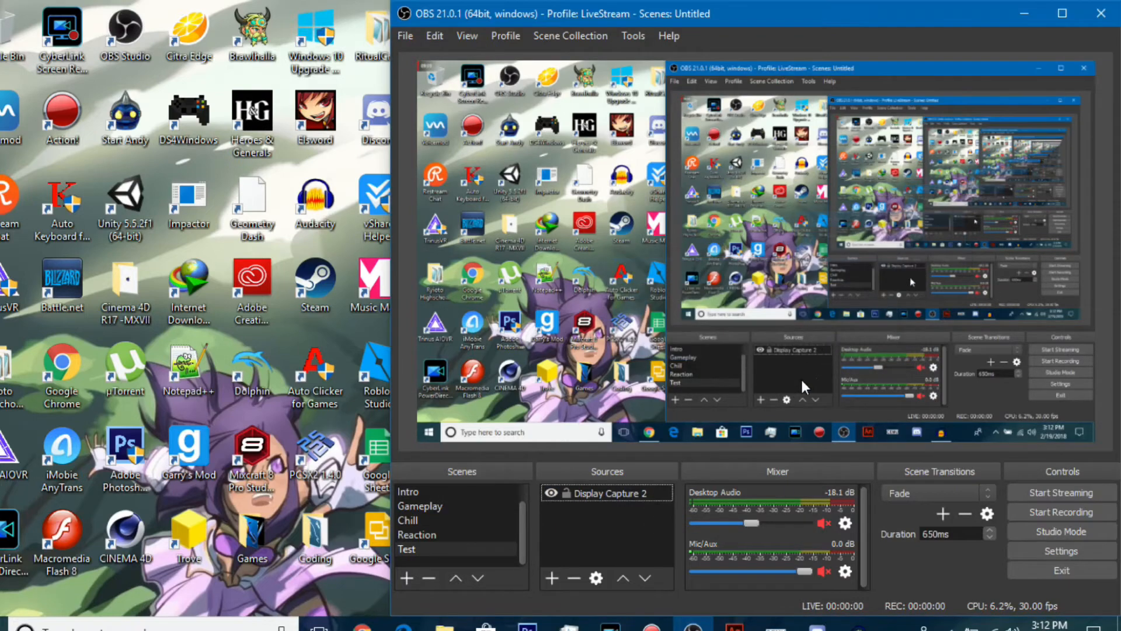
click(611, 492)
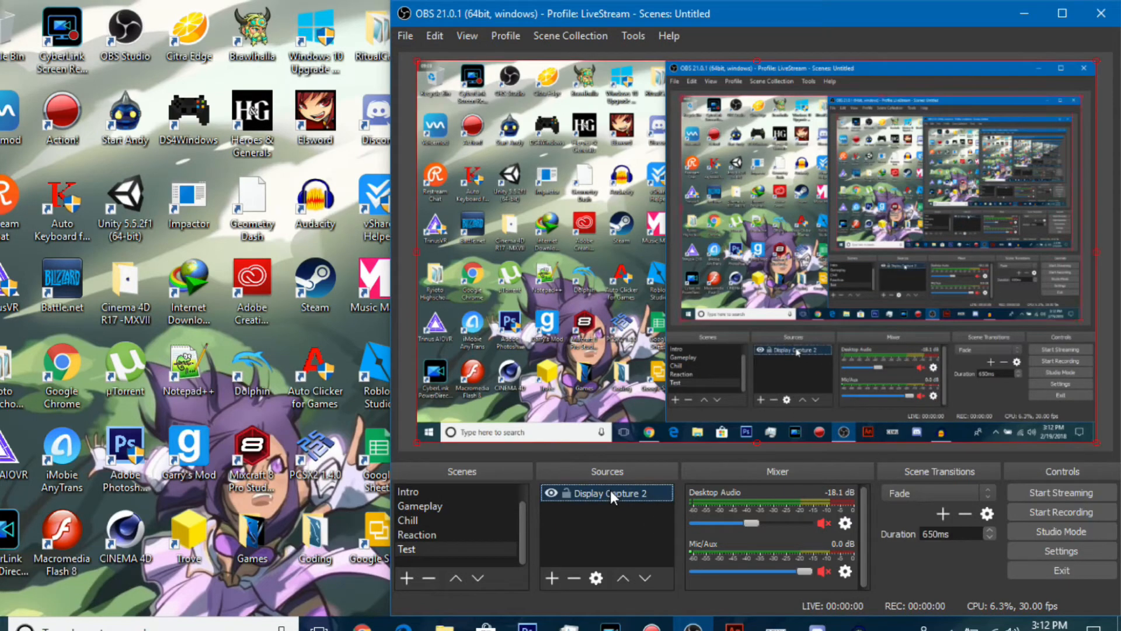
In the streaming output settings, try x264 as the encoder, then set it back to H264/AVC Encoder (AMD Advanced Media Framework)
click(1066, 558)
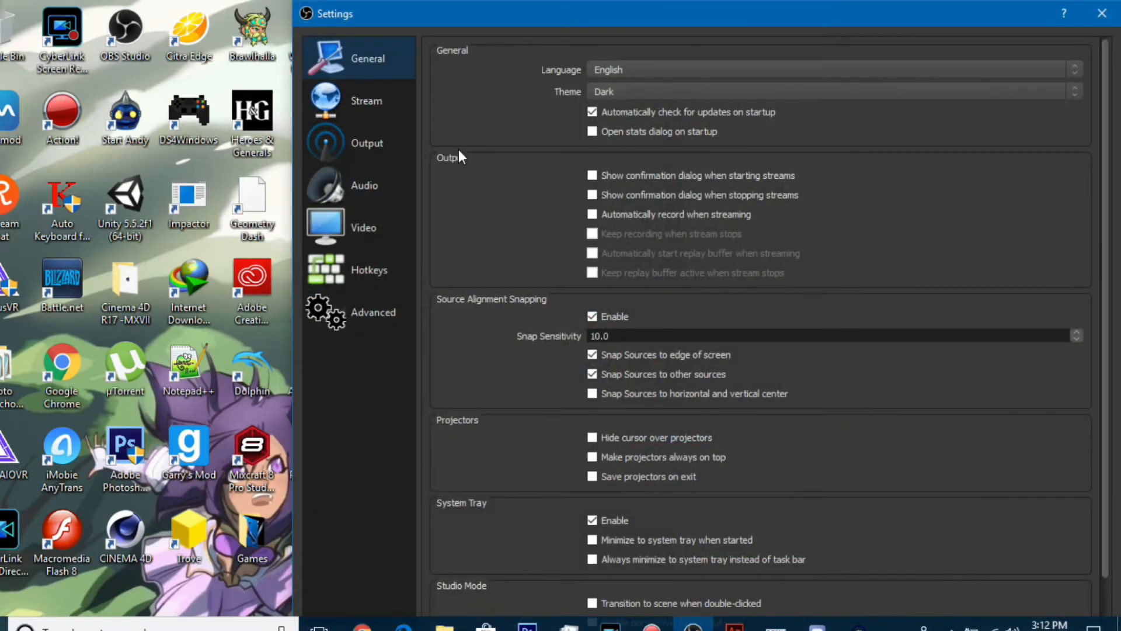
click(367, 175)
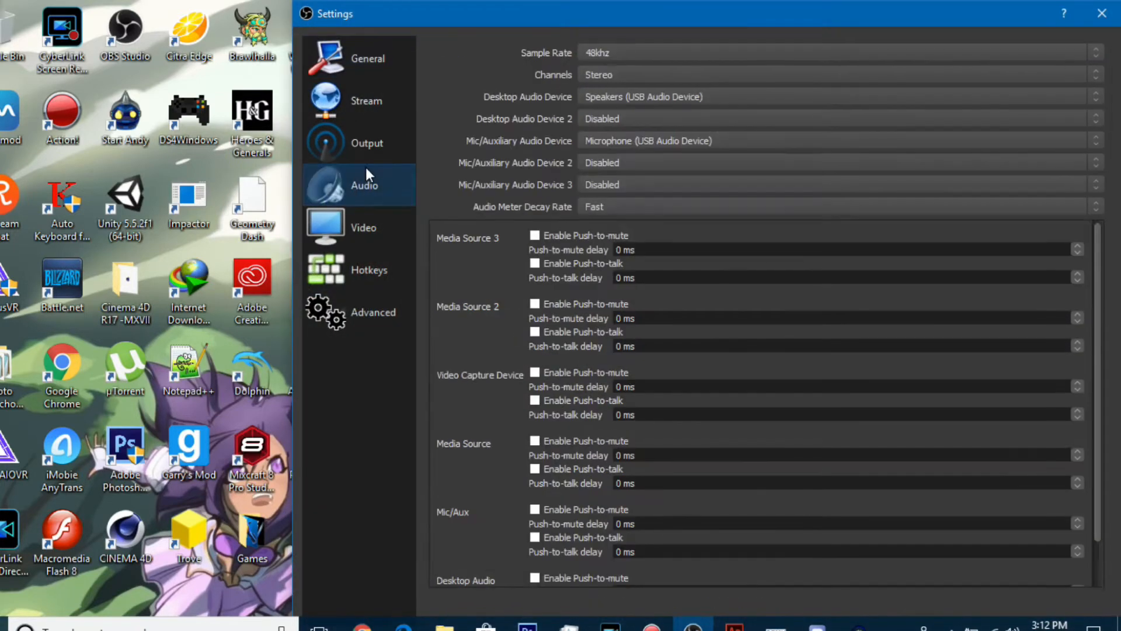
click(387, 146)
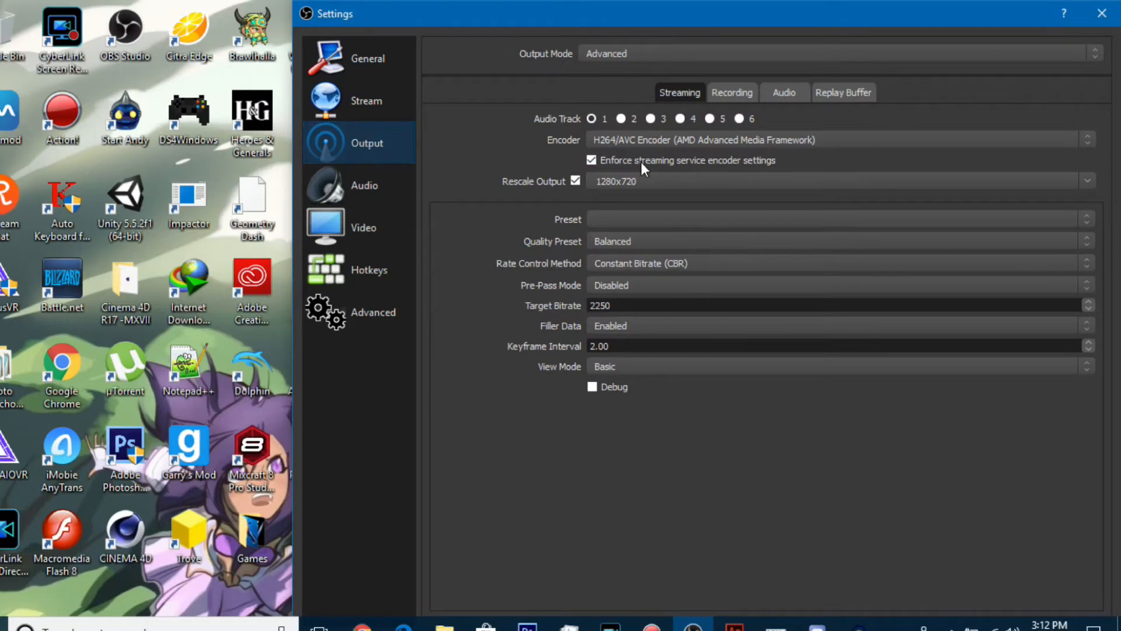
click(608, 142)
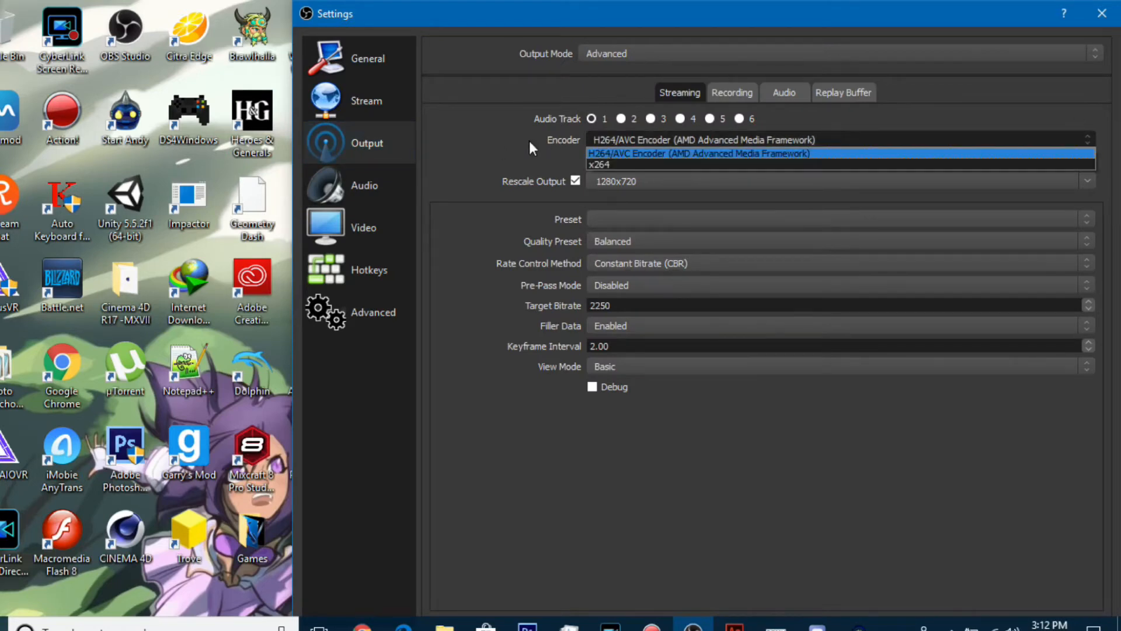
click(613, 163)
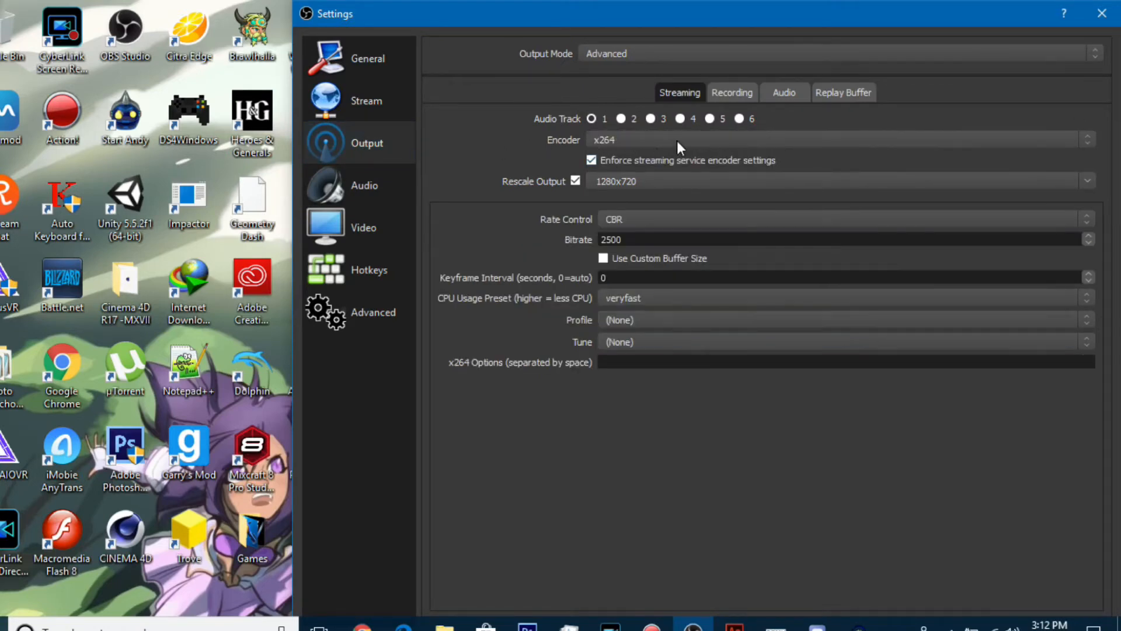
click(659, 148)
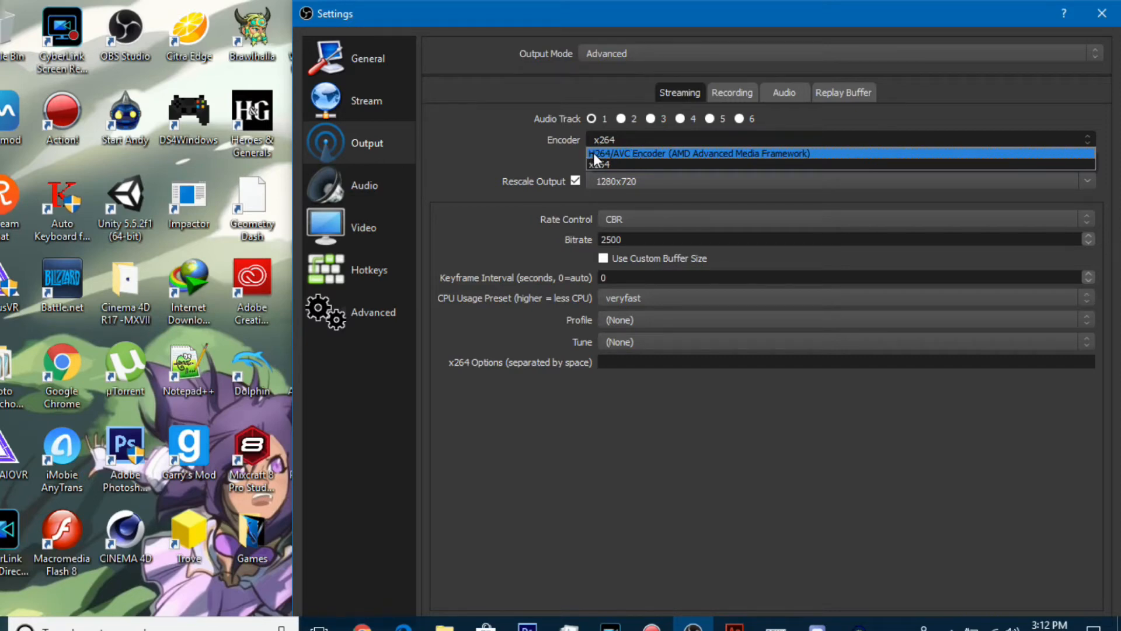
click(612, 154)
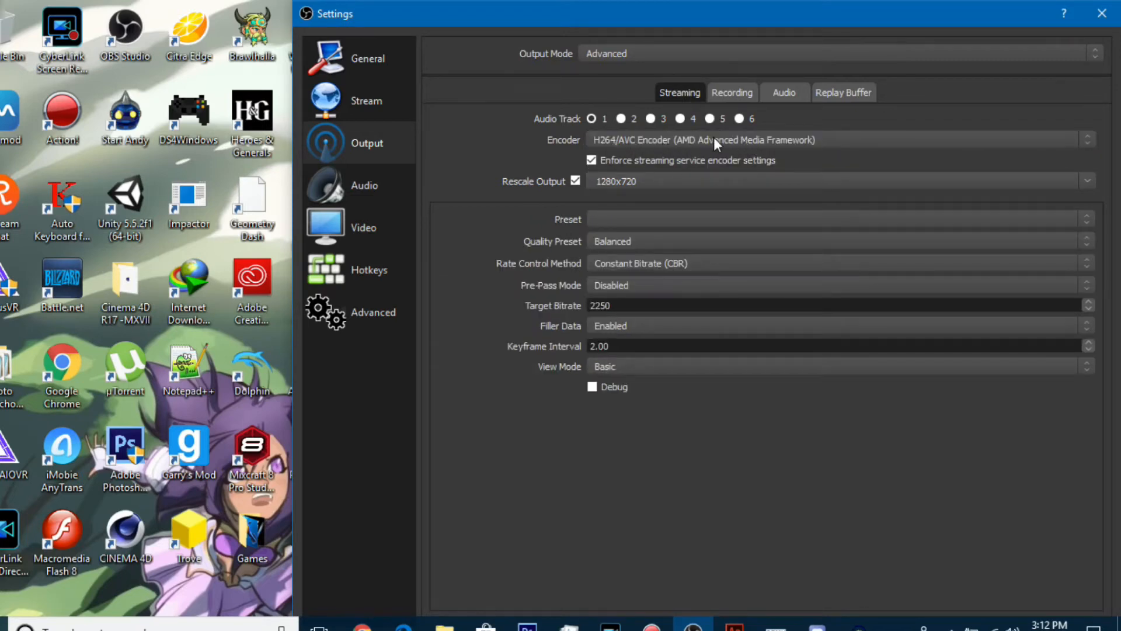
Check the available encoders, keep H264/AVC Encoder (AMD Advanced Media Framework), and rescale the streaming output to 1280x720
click(832, 137)
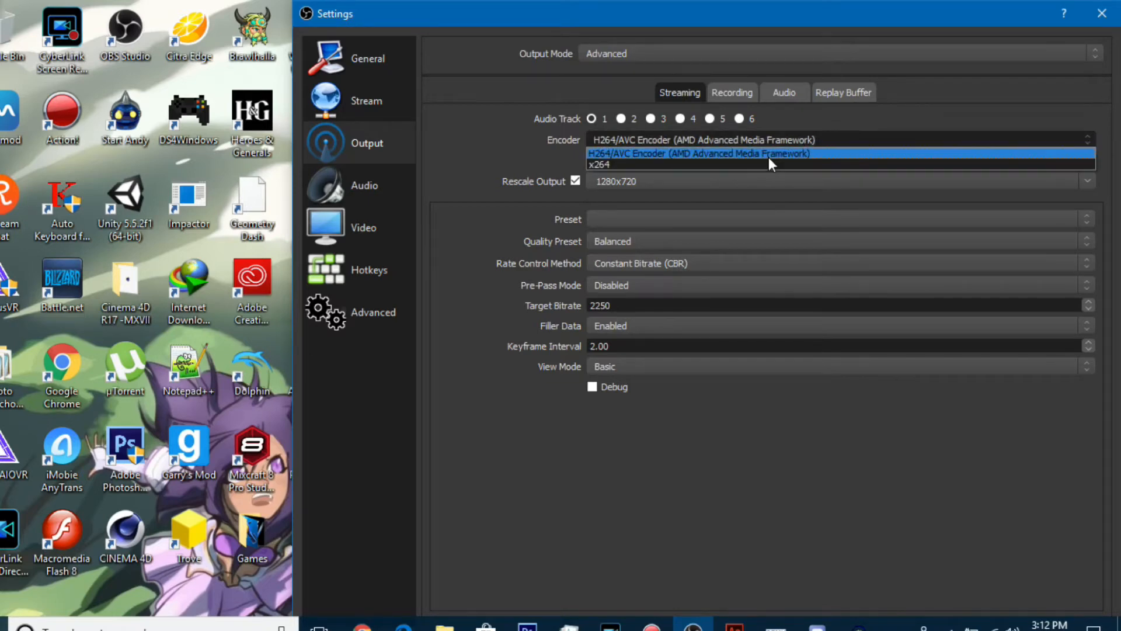
click(457, 157)
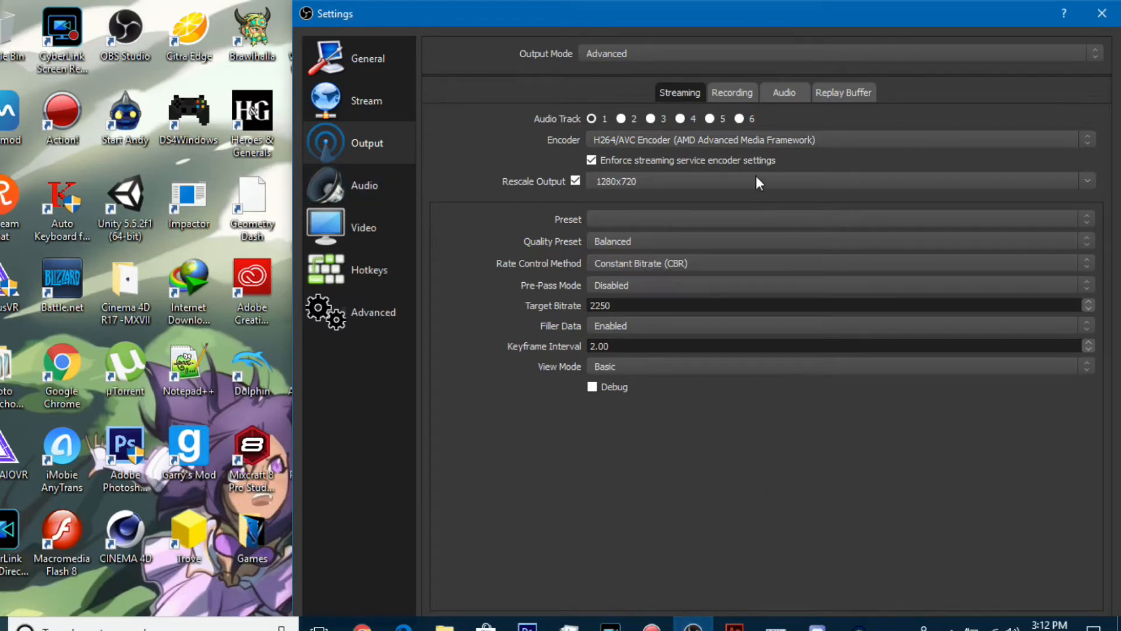
click(762, 142)
click(633, 154)
click(1085, 183)
click(618, 195)
Examine the Preset and Quality Preset options of the AMD streaming encoder
click(1086, 216)
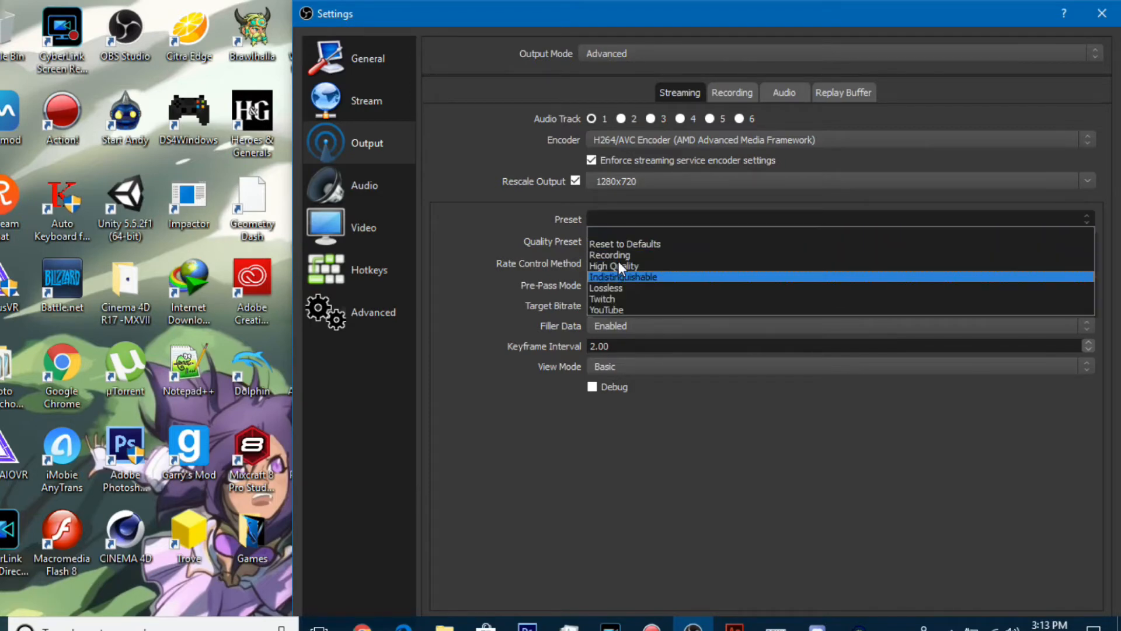
click(604, 244)
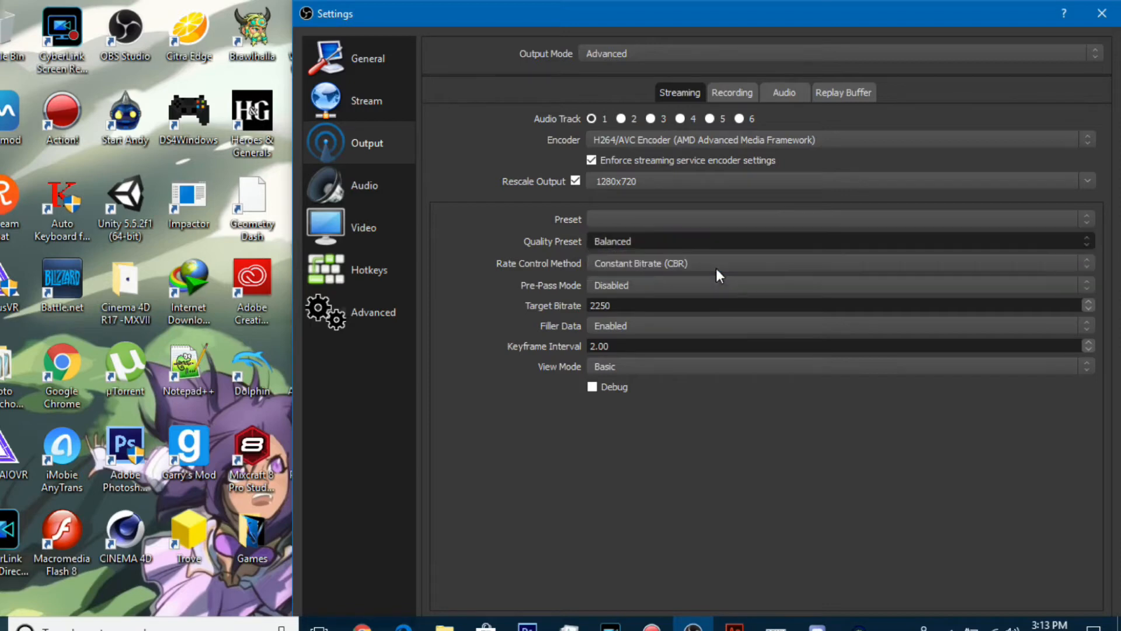
mouse_move(644, 257)
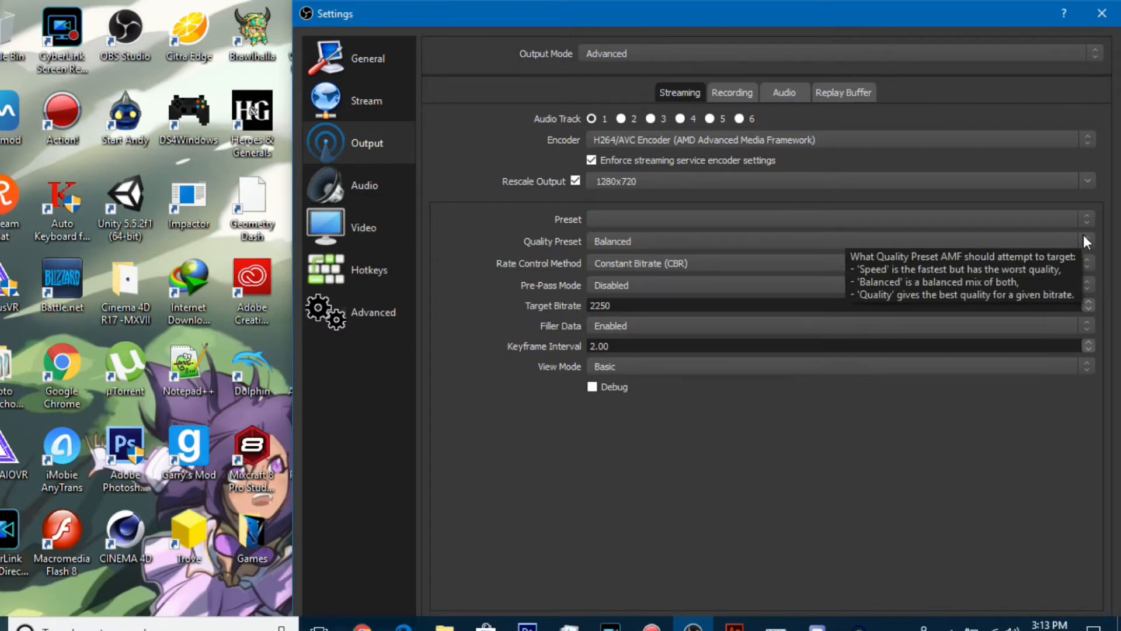
click(607, 241)
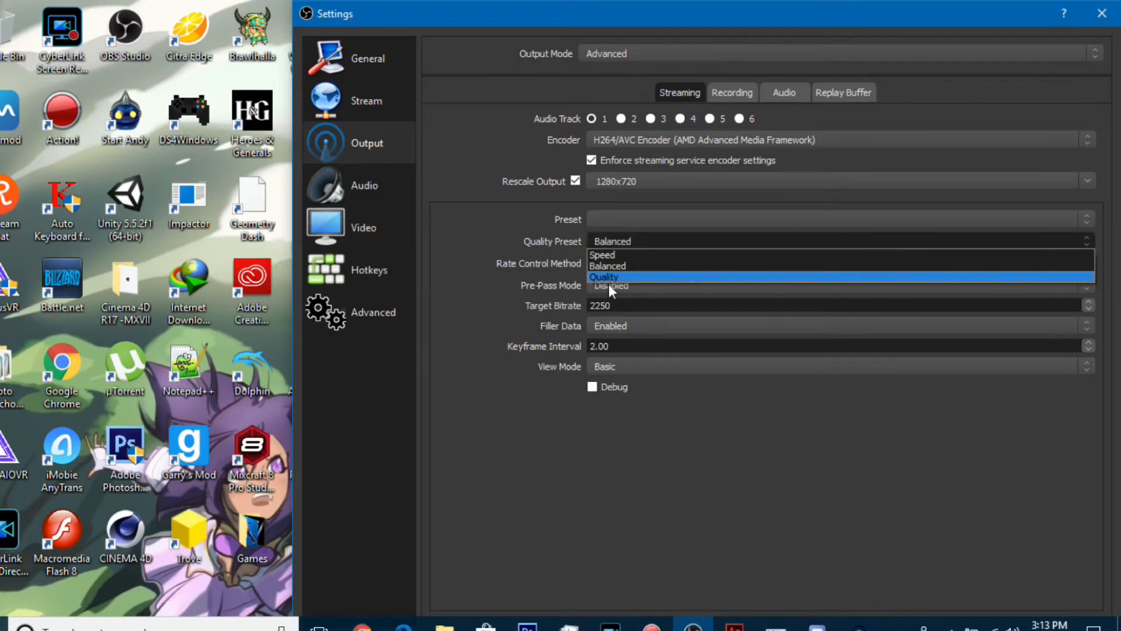
click(506, 246)
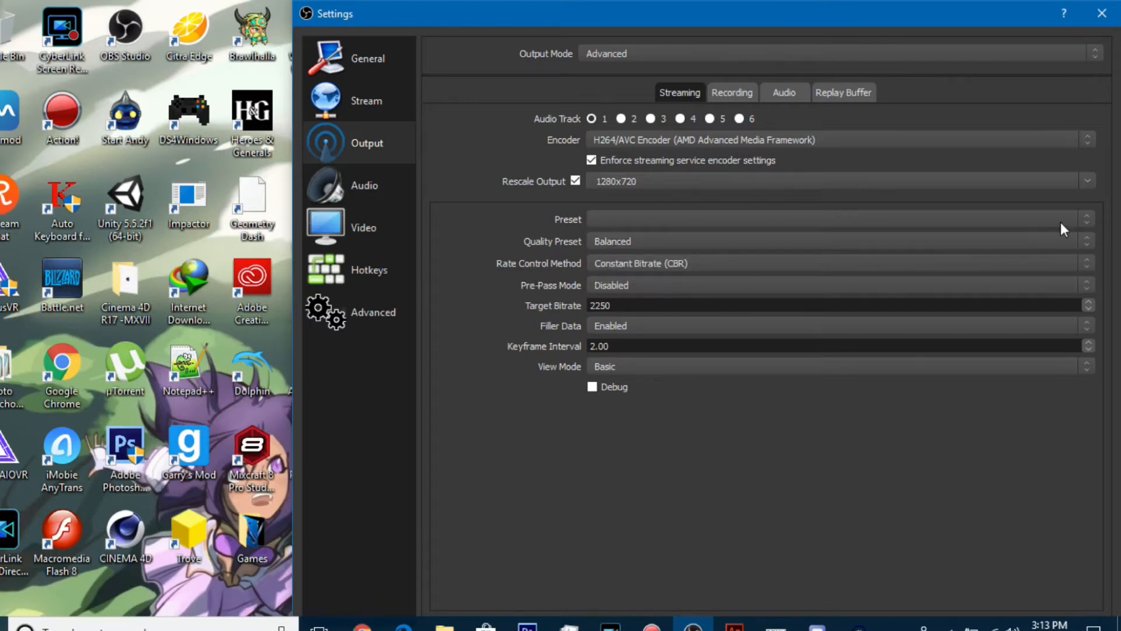
click(1078, 220)
click(507, 207)
click(1079, 240)
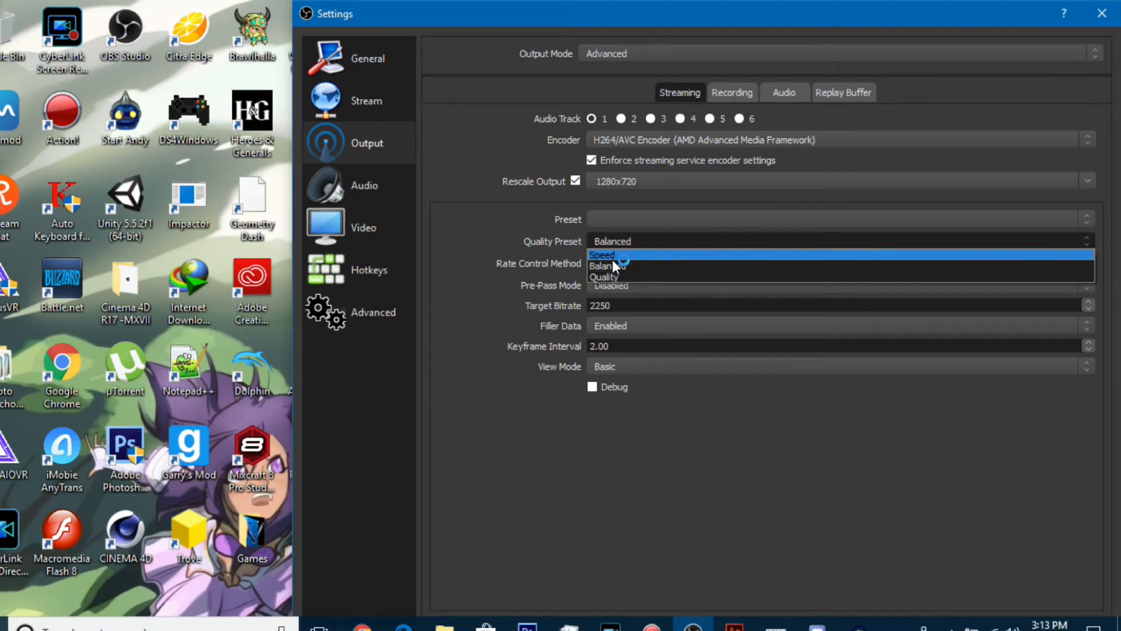
click(514, 251)
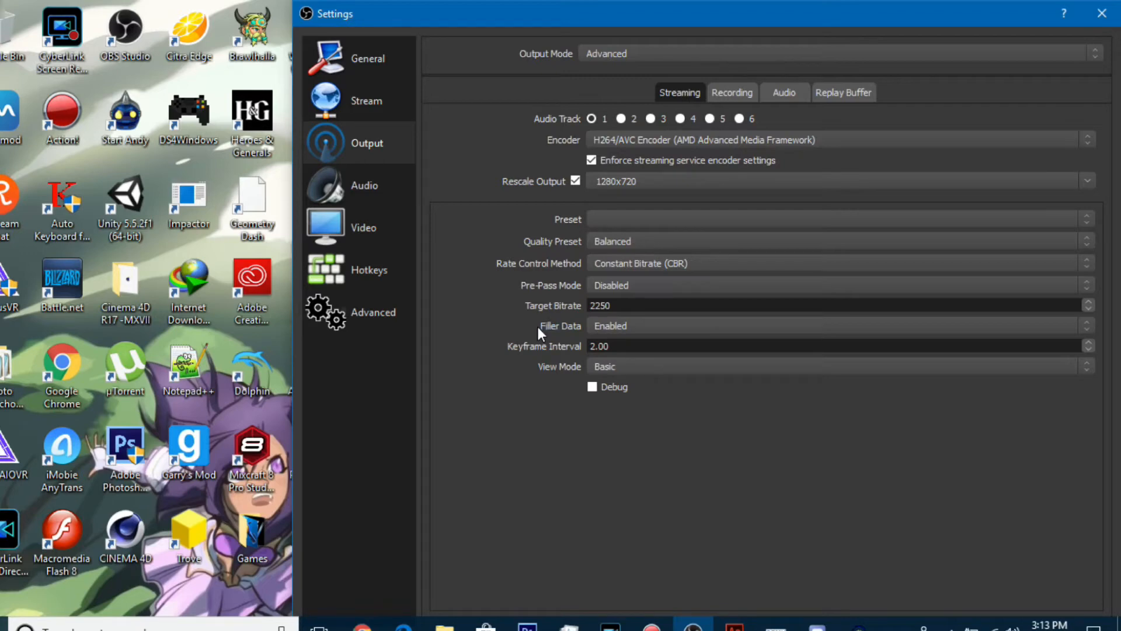
Examine the Rate Control Method options and the Target Bitrate setting for streaming
click(688, 268)
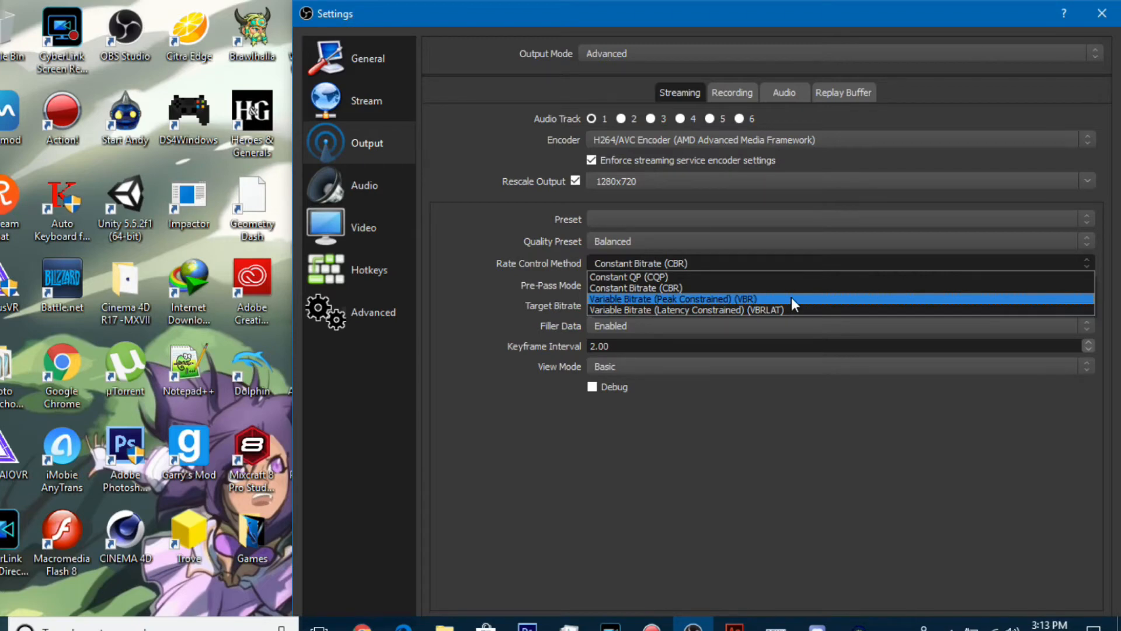
click(537, 307)
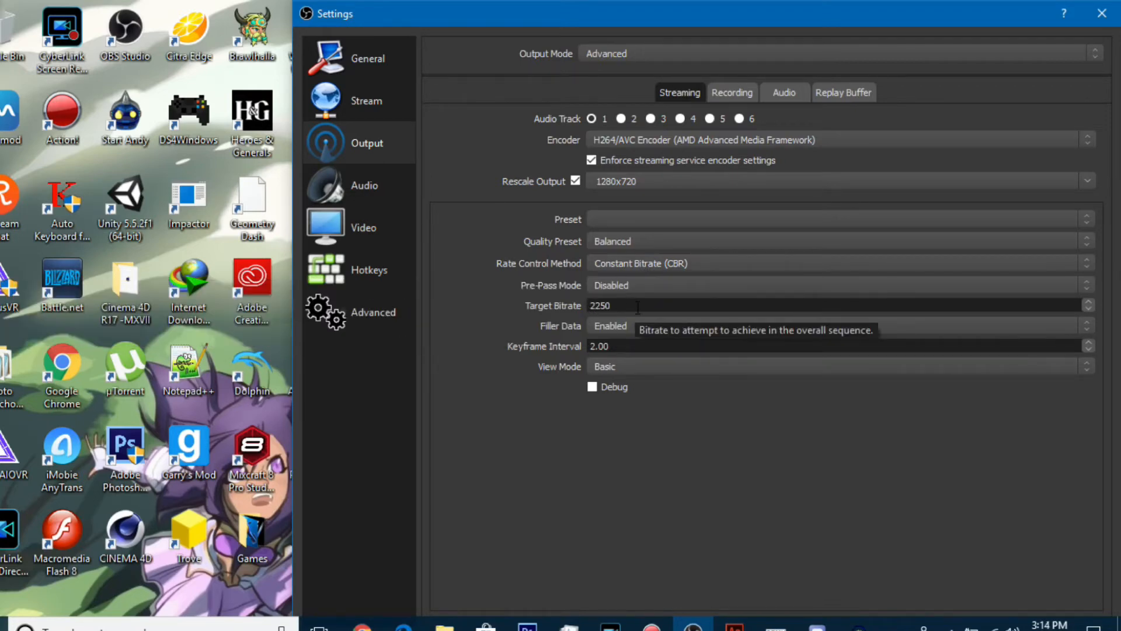
click(641, 260)
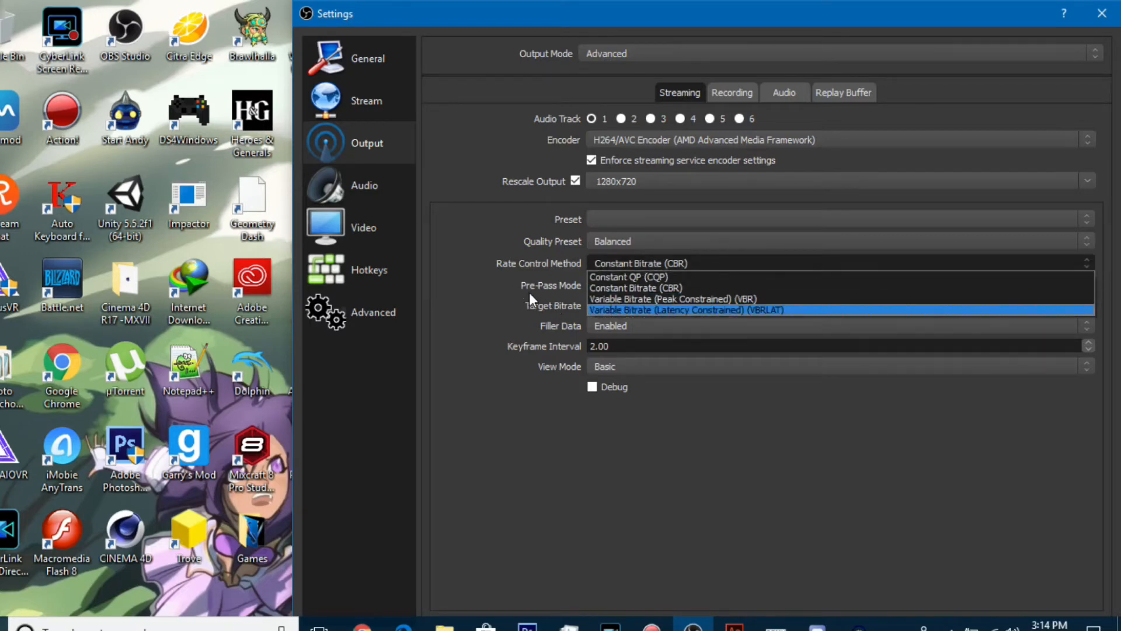
click(495, 282)
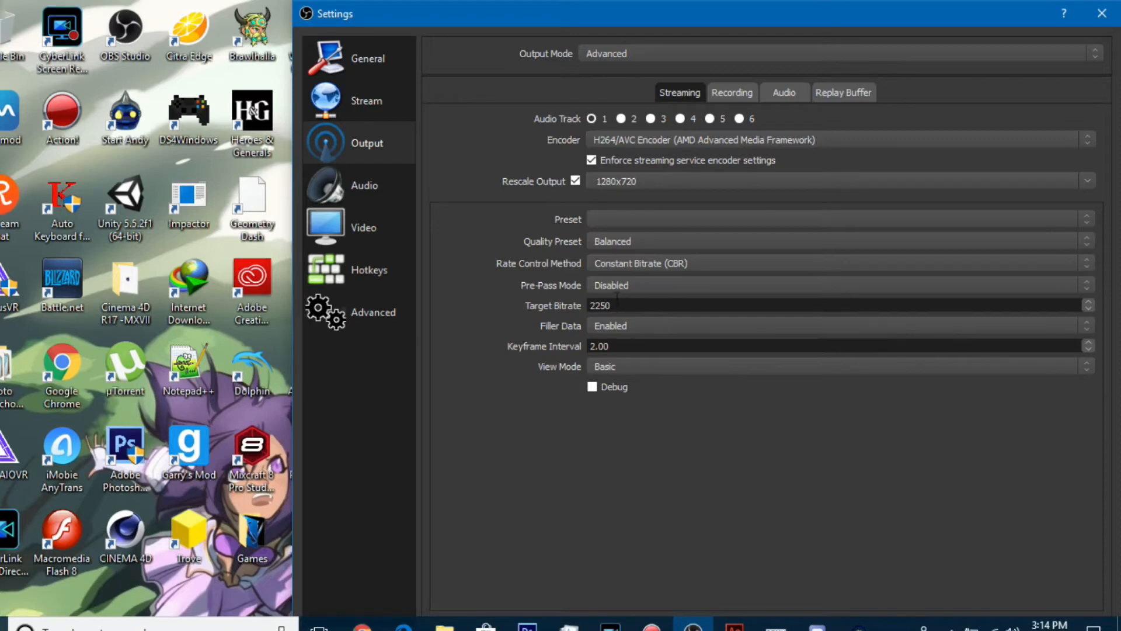
click(619, 307)
Bring the whole settings window into view and examine the Sample Rate options in the audio settings
mouse_move(733, 6)
mouse_down()
mouse_move(746, 67)
mouse_move(739, 24)
mouse_up()
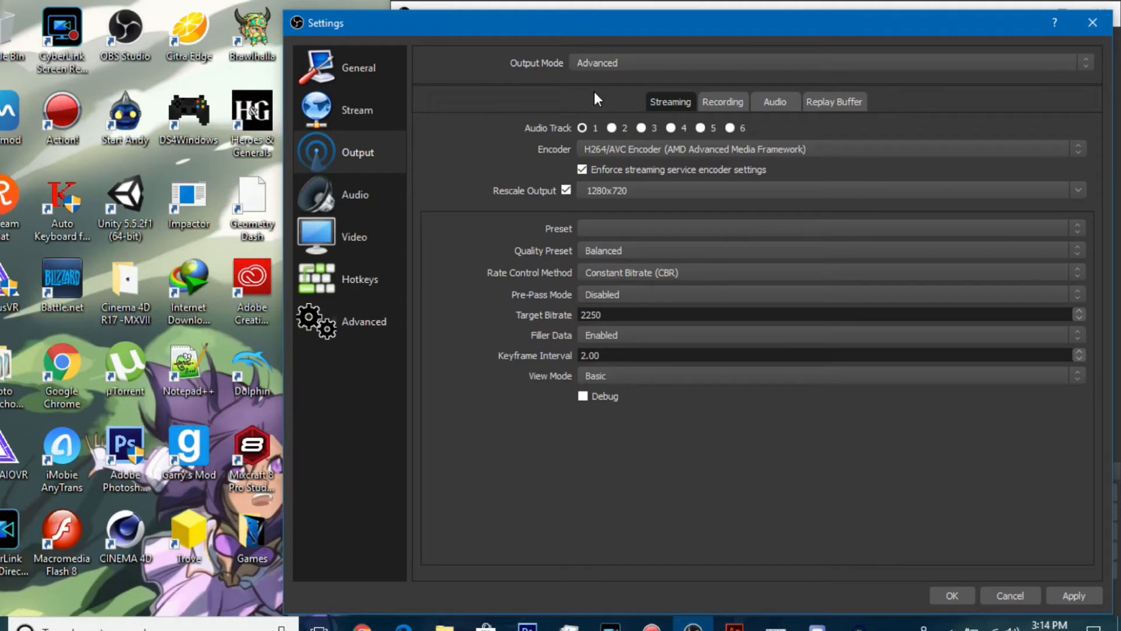
click(354, 187)
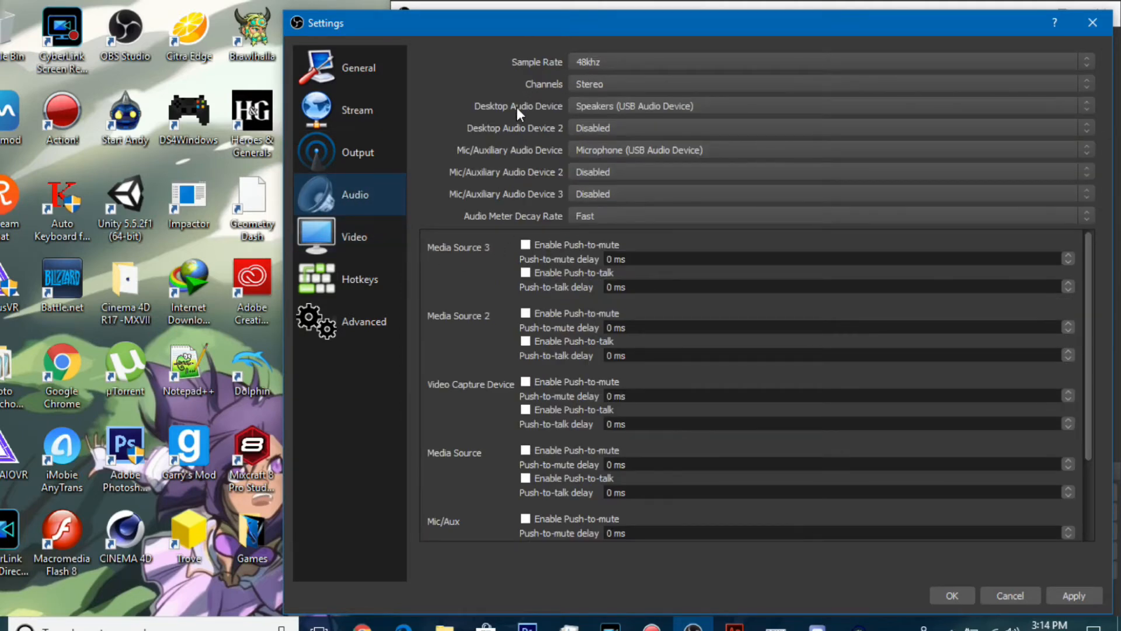
drag(566, 22, 571, 17)
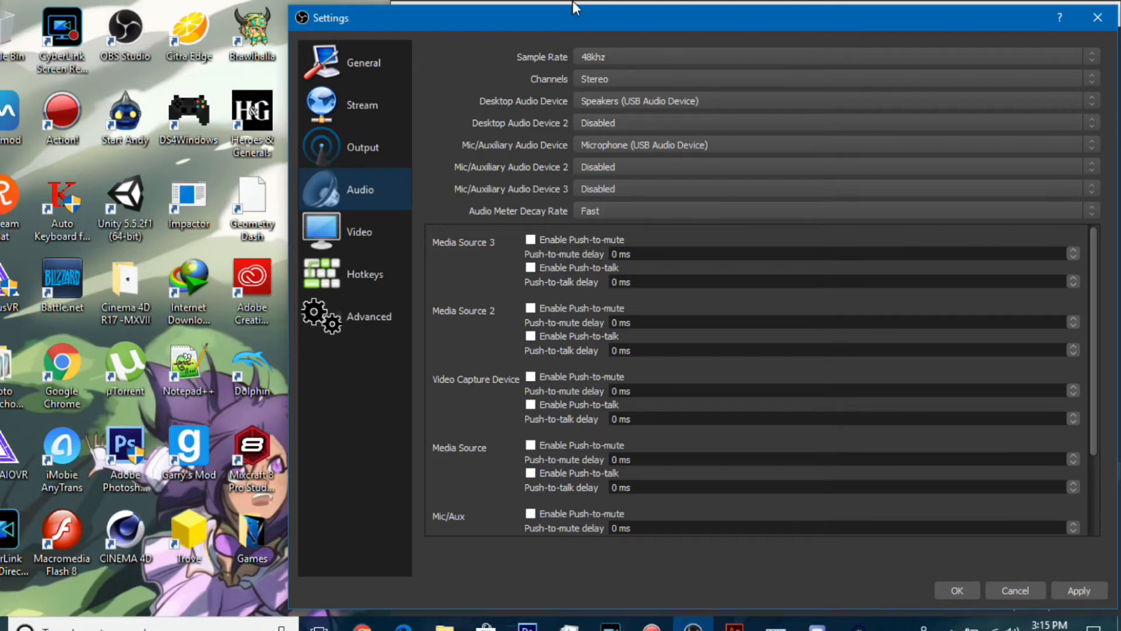
click(596, 55)
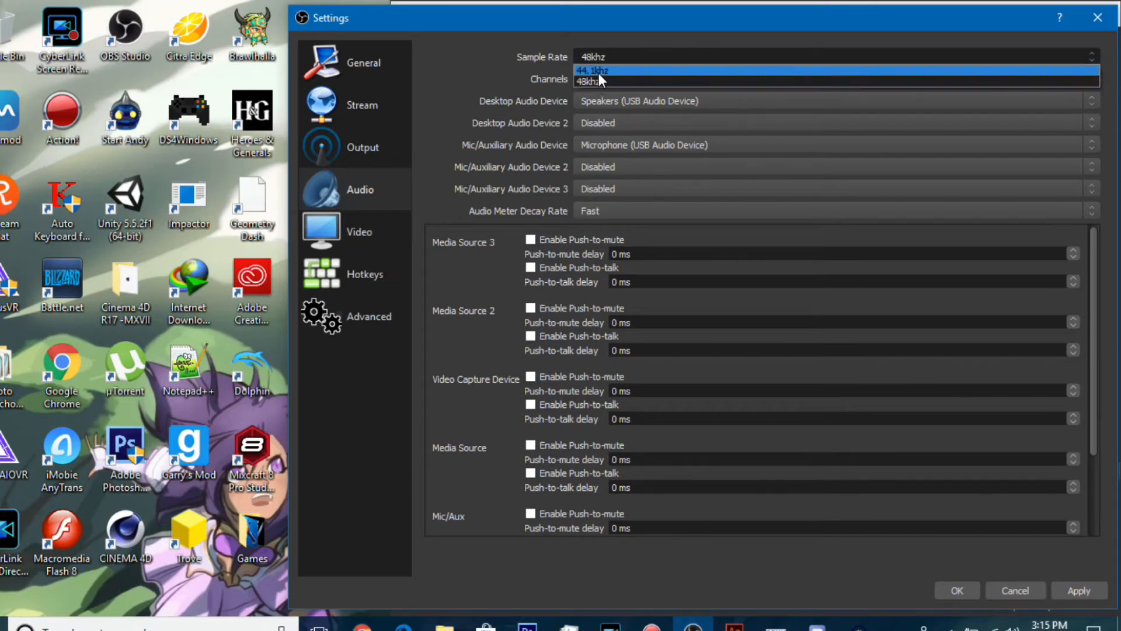
click(510, 65)
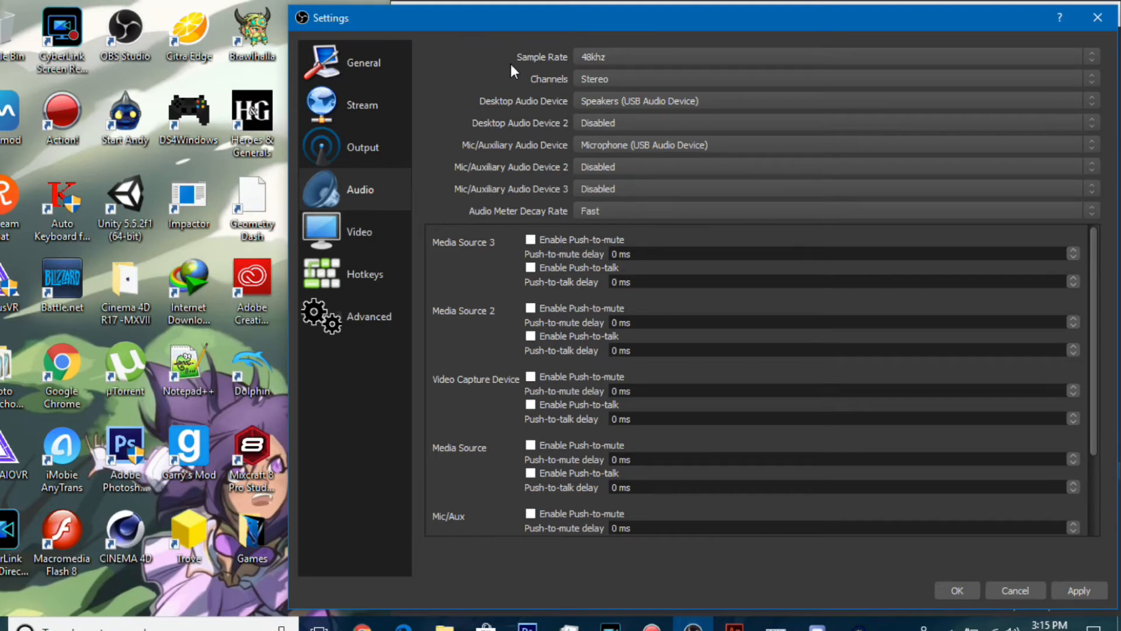
Review the audio Sample Rate and Channels options, keeping 48khz and choosing Stereo
click(606, 59)
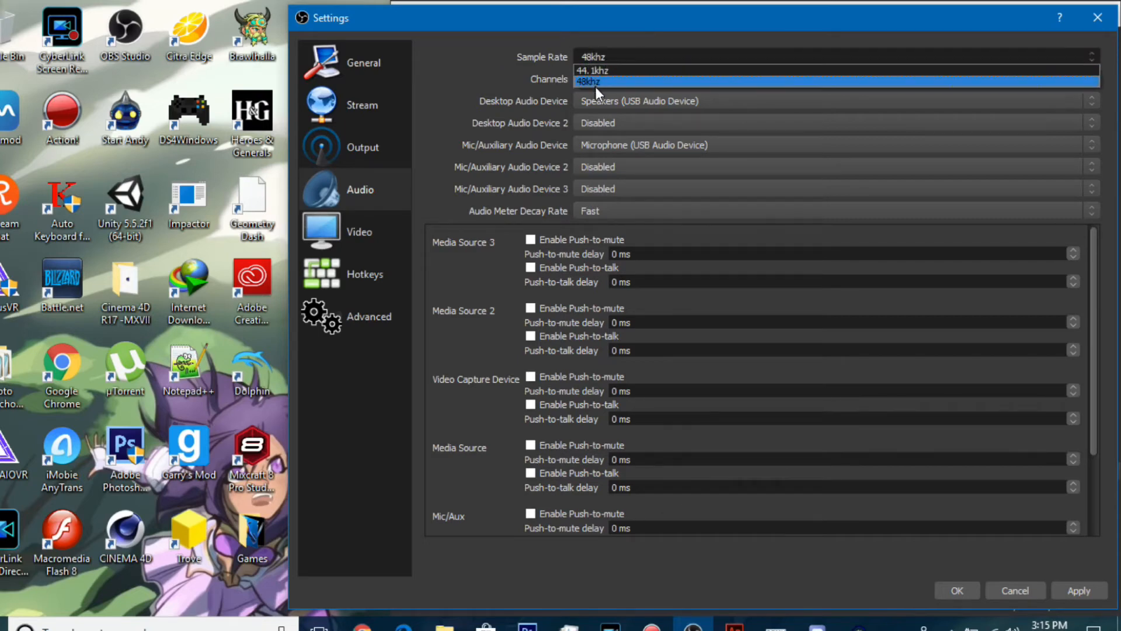
click(503, 75)
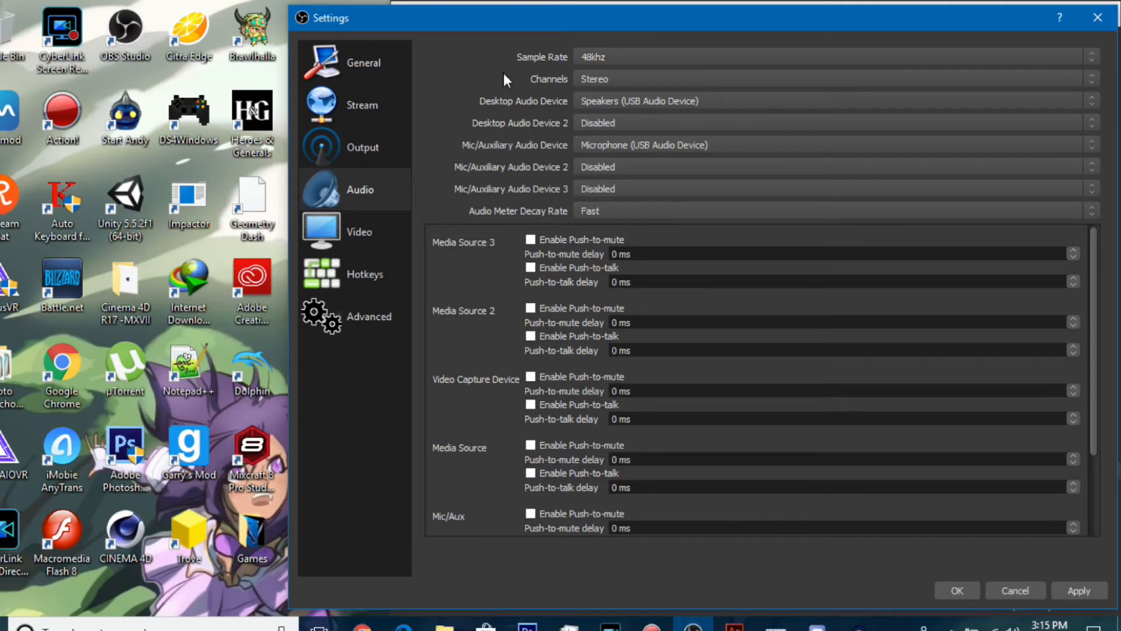
click(605, 58)
click(465, 51)
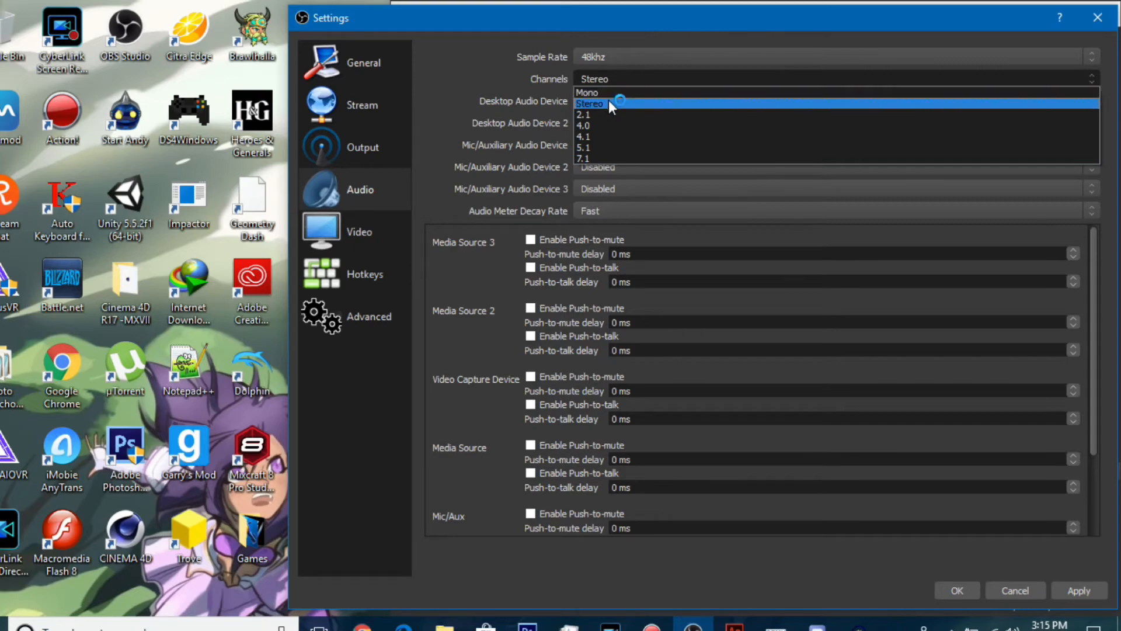
click(608, 100)
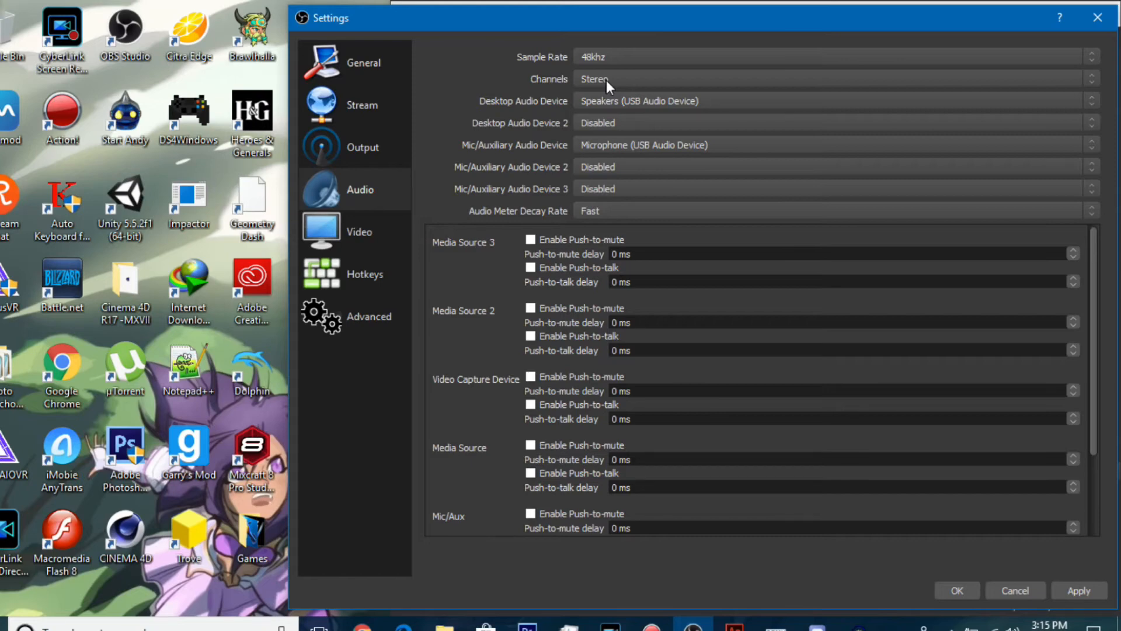
click(606, 80)
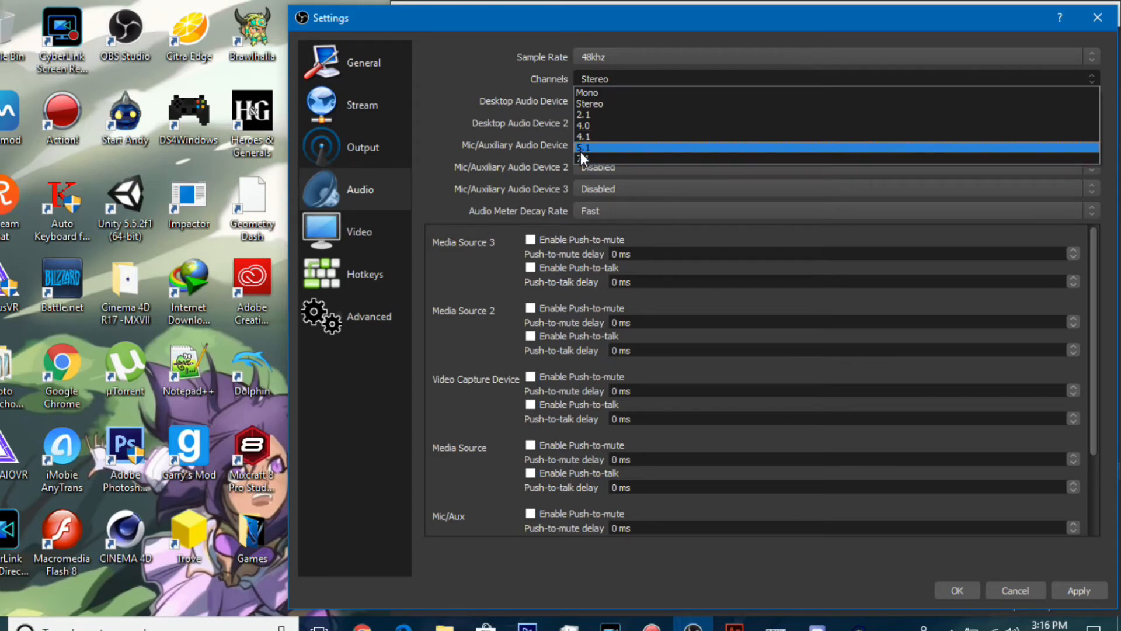
click(604, 107)
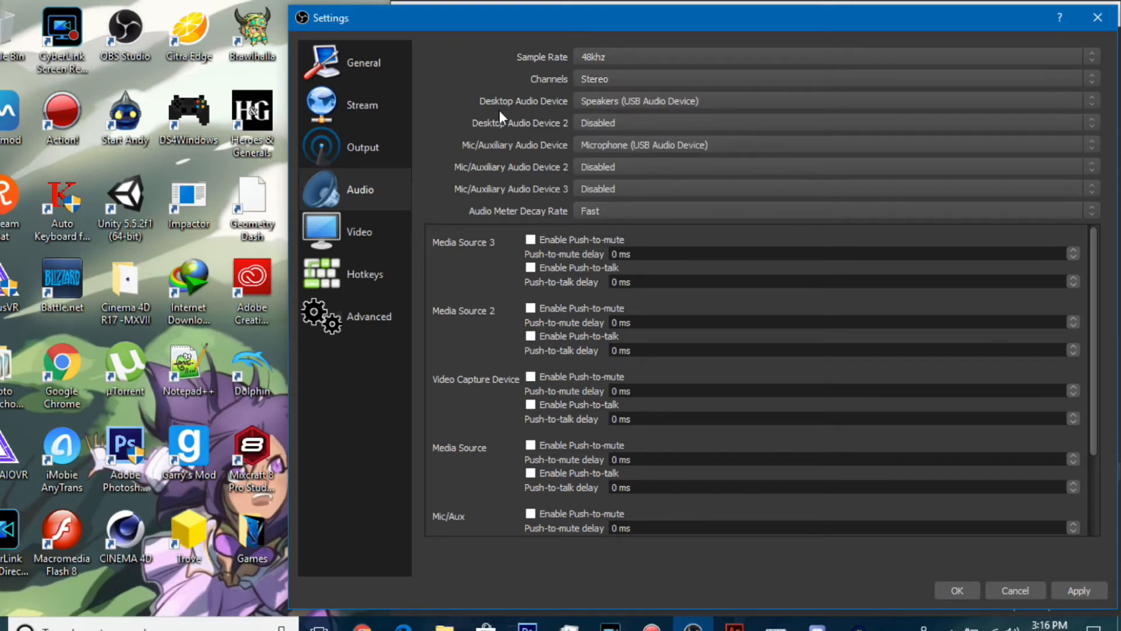
Select Speakers (USB Audio Device) as the desktop audio device and Microphone (USB Audio Device) as the first mic/auxiliary audio device
click(588, 105)
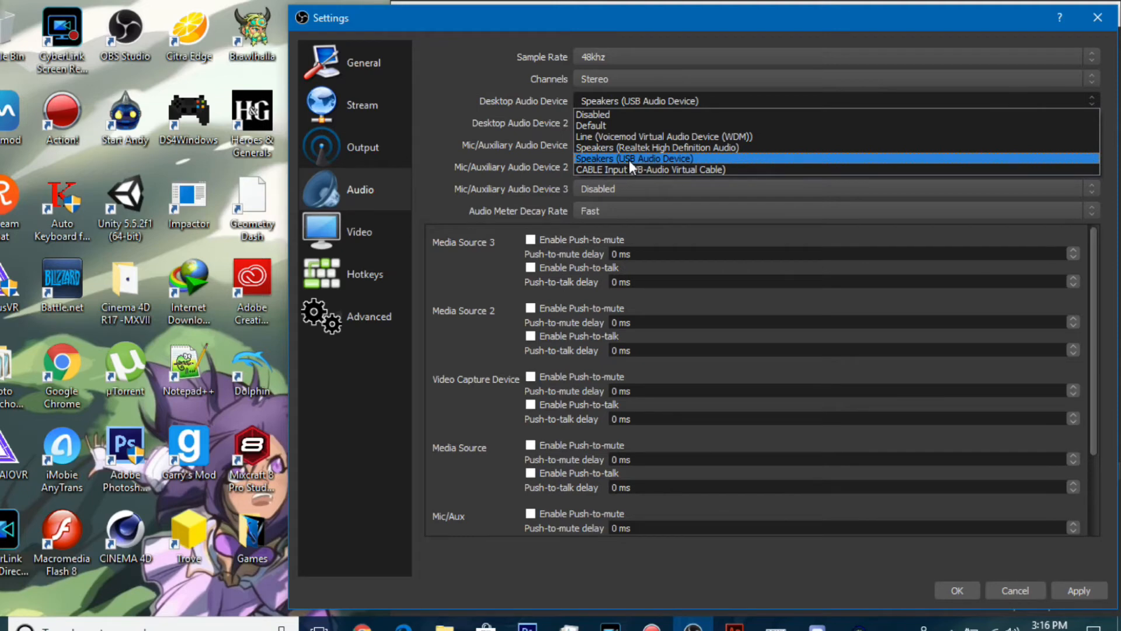
click(612, 155)
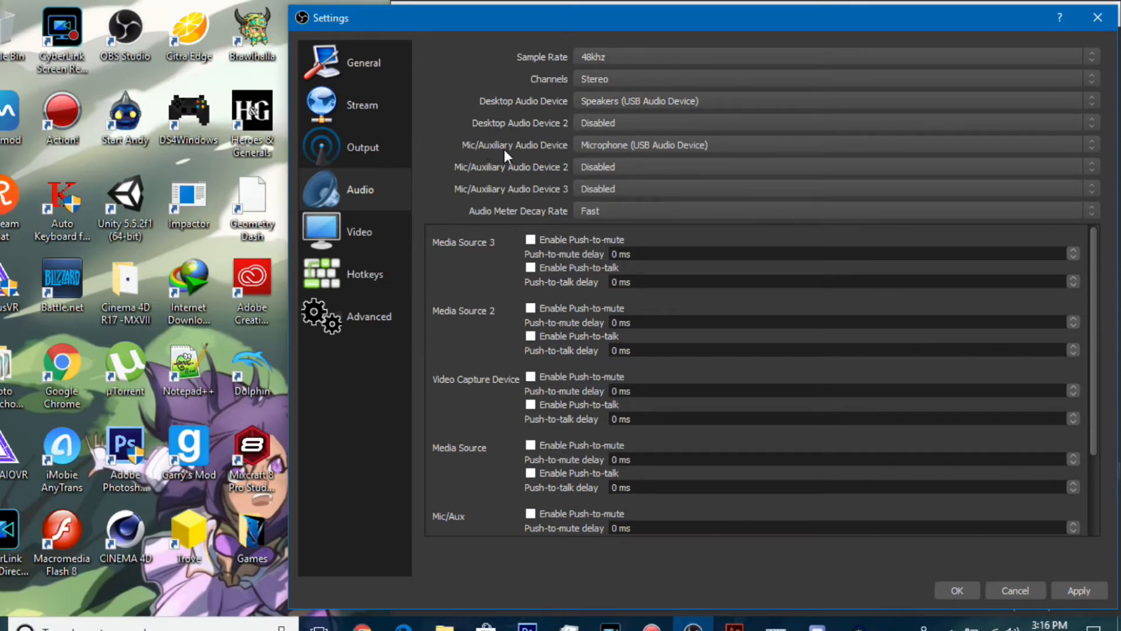
click(629, 145)
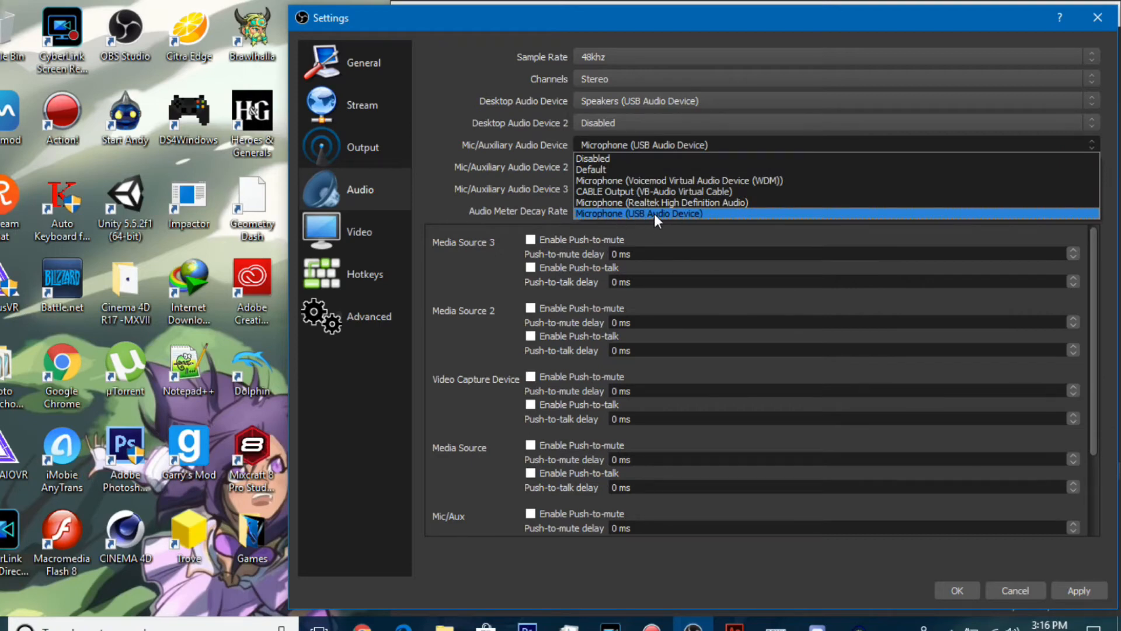
click(654, 212)
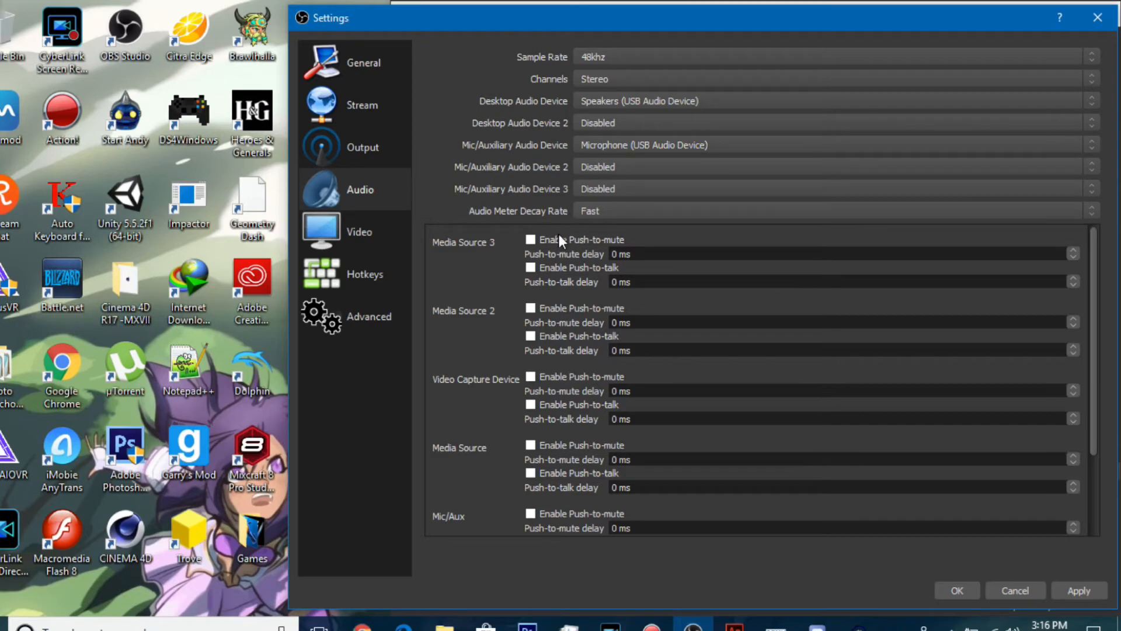
Examine the Audio Meter Decay Rate options and the mixer's audio meters behind the settings window
click(596, 213)
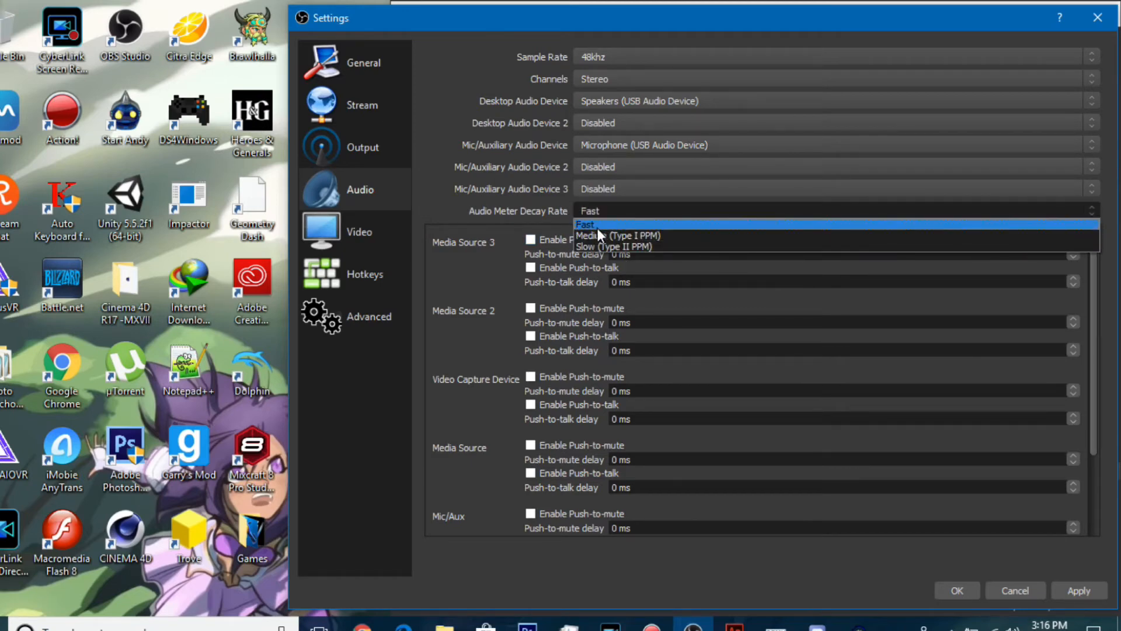
click(497, 211)
drag(798, 27, 187, 63)
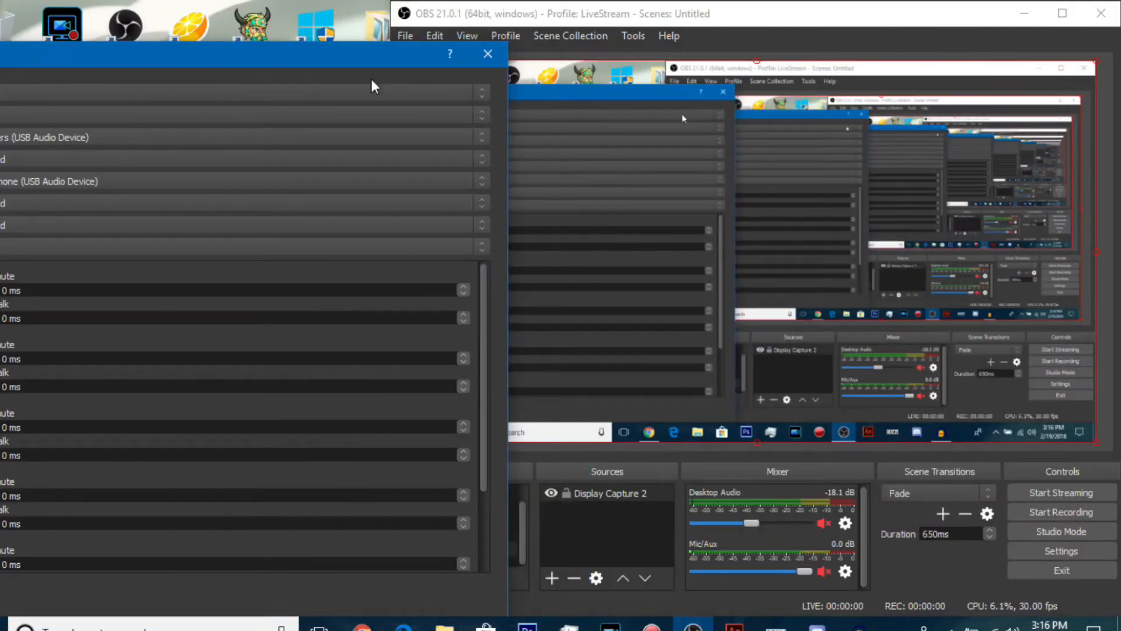
drag(299, 70, 901, 32)
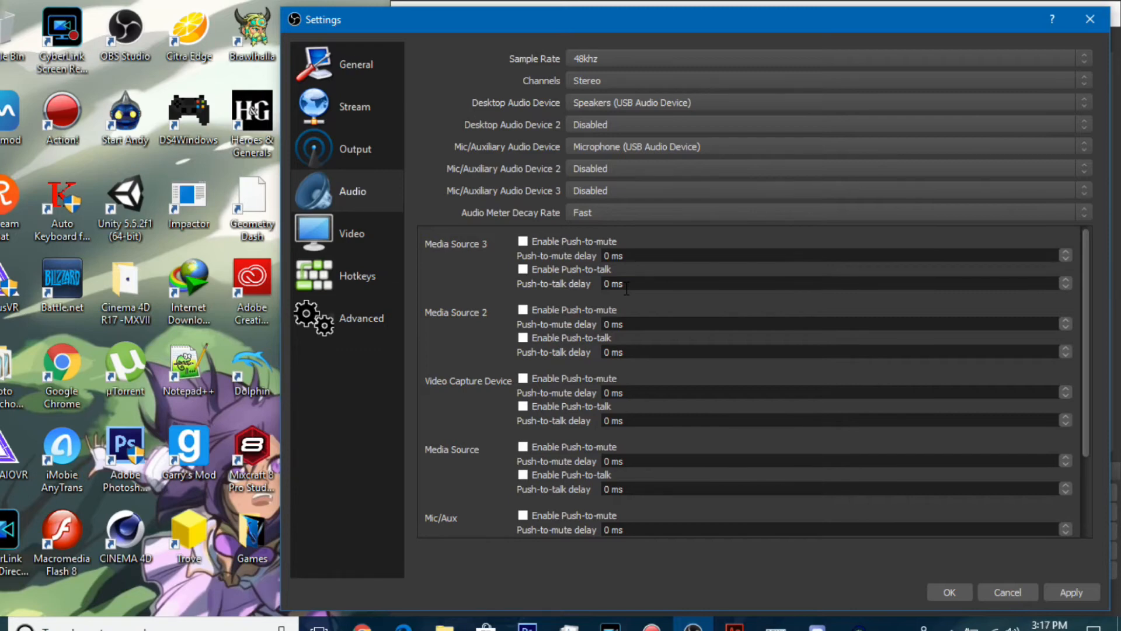
Try a height of 620 in the streaming output's rescale resolution, and re-enter it as 1280x720
click(368, 223)
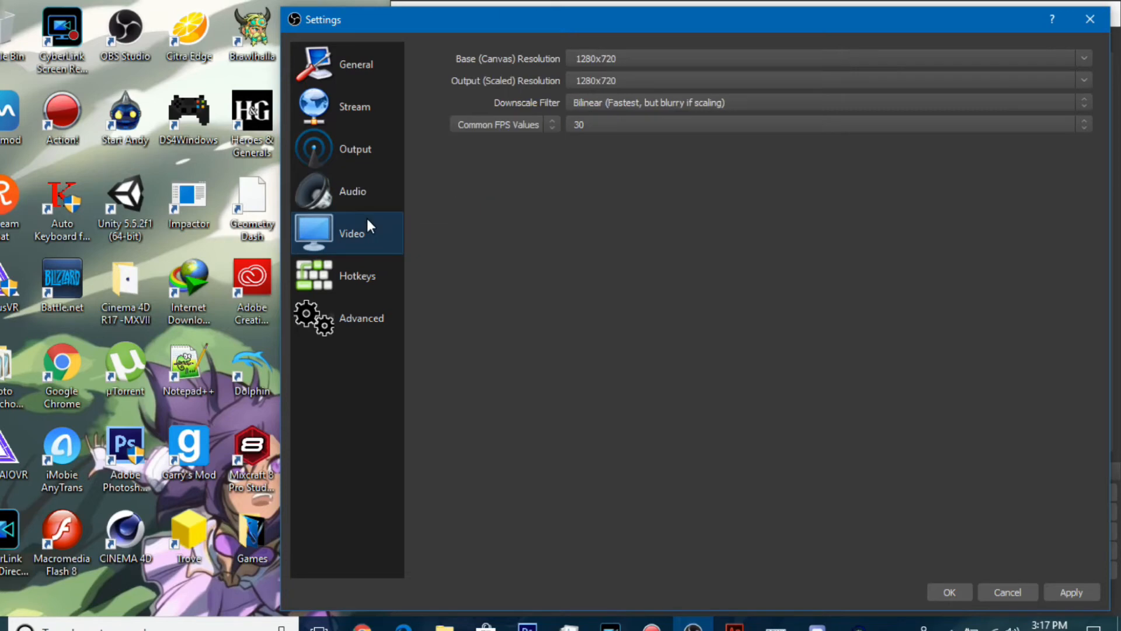
click(374, 158)
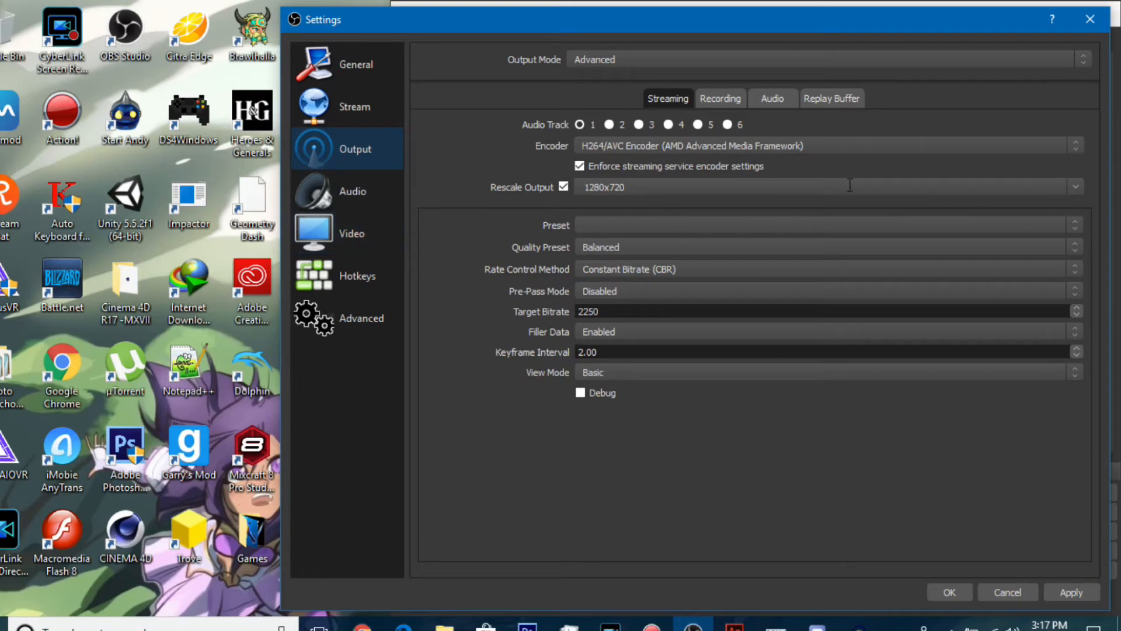
click(652, 188)
key(BackSpace)
key(BackSpace)
key(BackSpace)
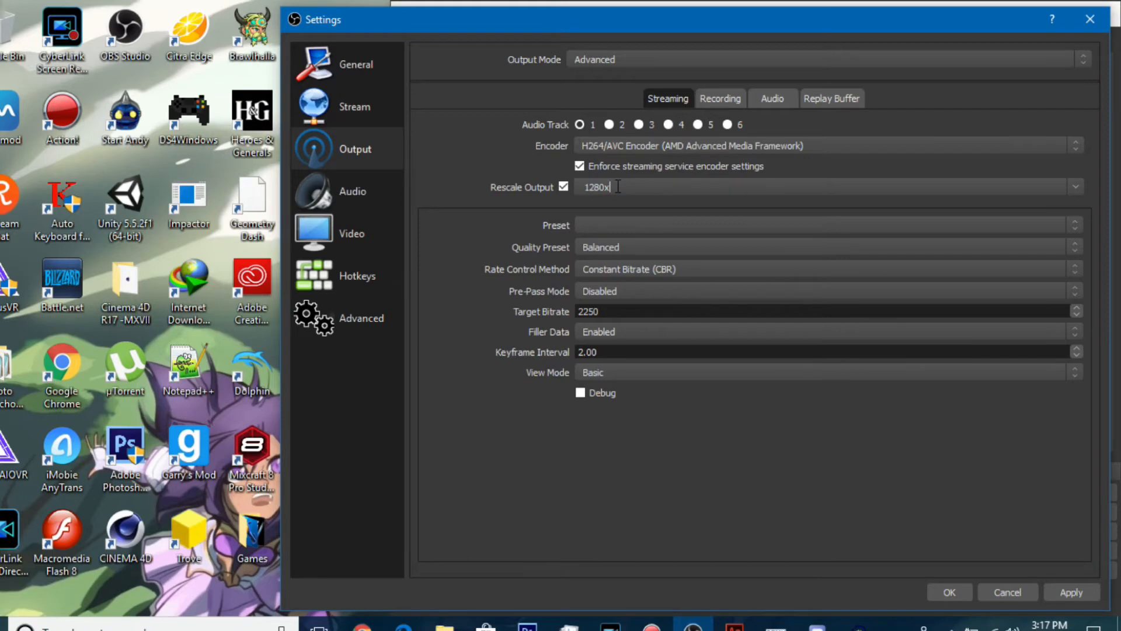
text(620)
key(BackSpace)
key(BackSpace)
key(BackSpace)
text(720)
Compare the video settings with the preview canvas and examine the Base (Canvas) Resolution options
click(376, 238)
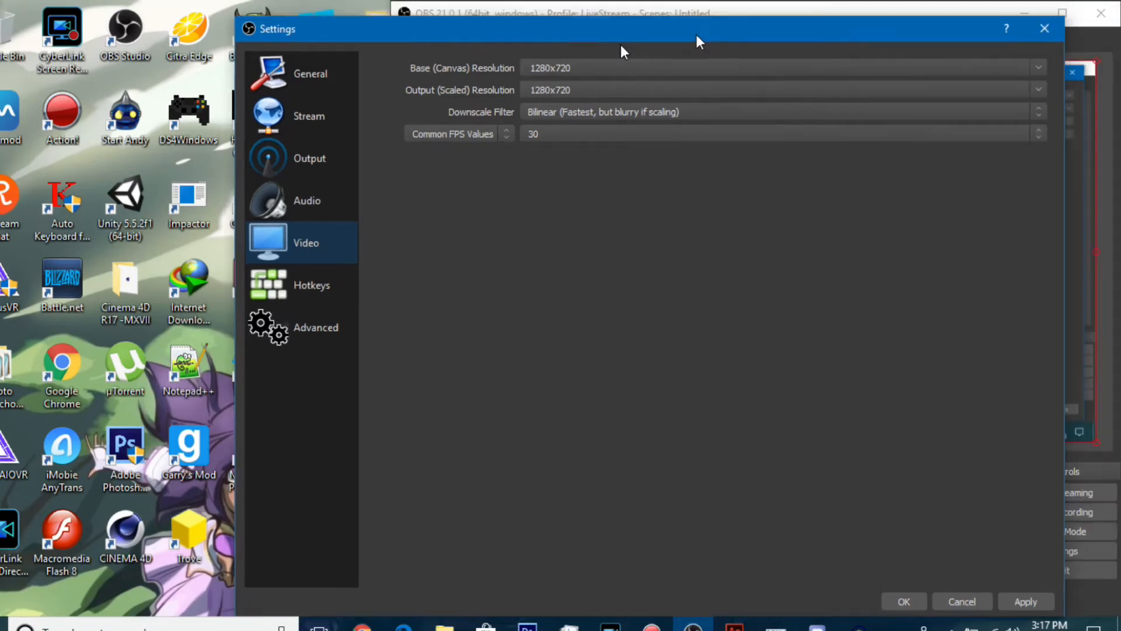
drag(697, 23, 0, 193)
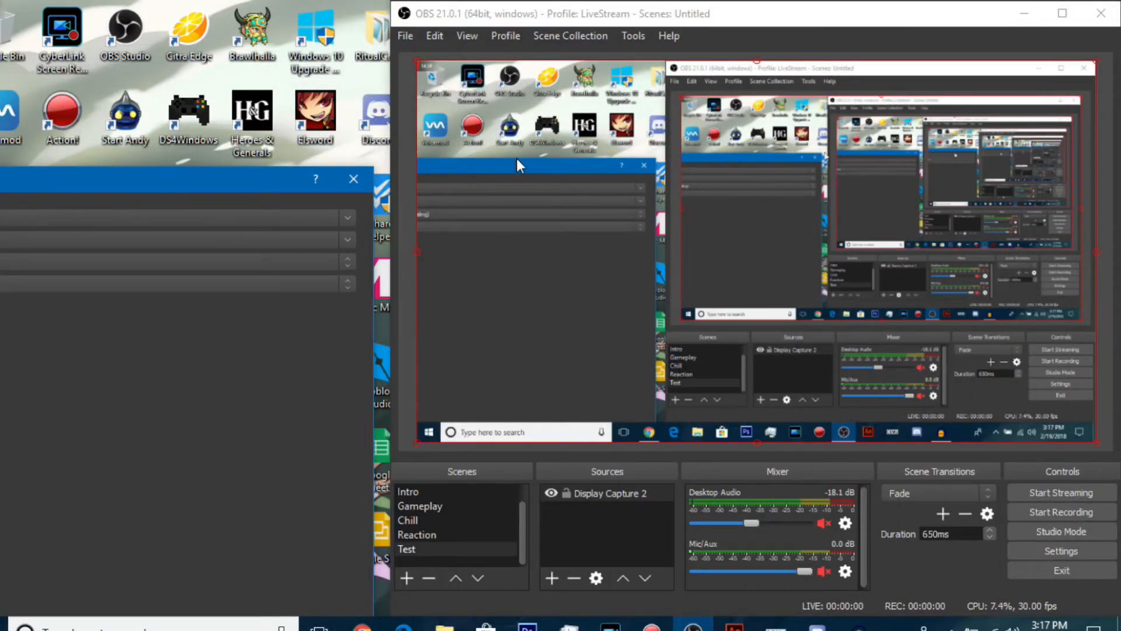
drag(226, 179, 952, 28)
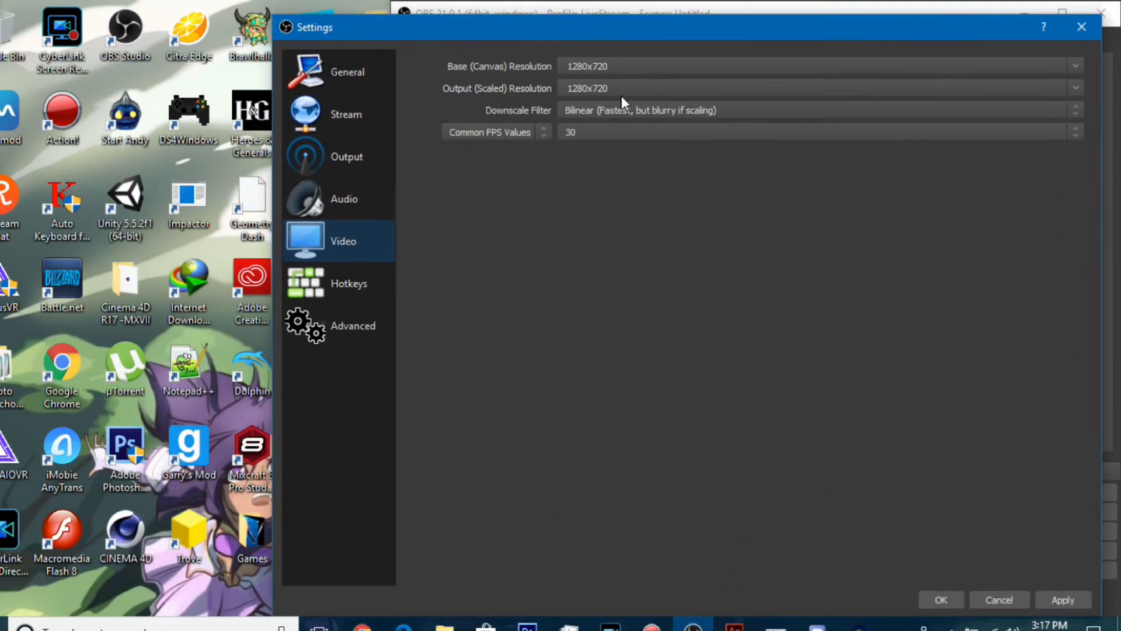
drag(751, 29, 285, 70)
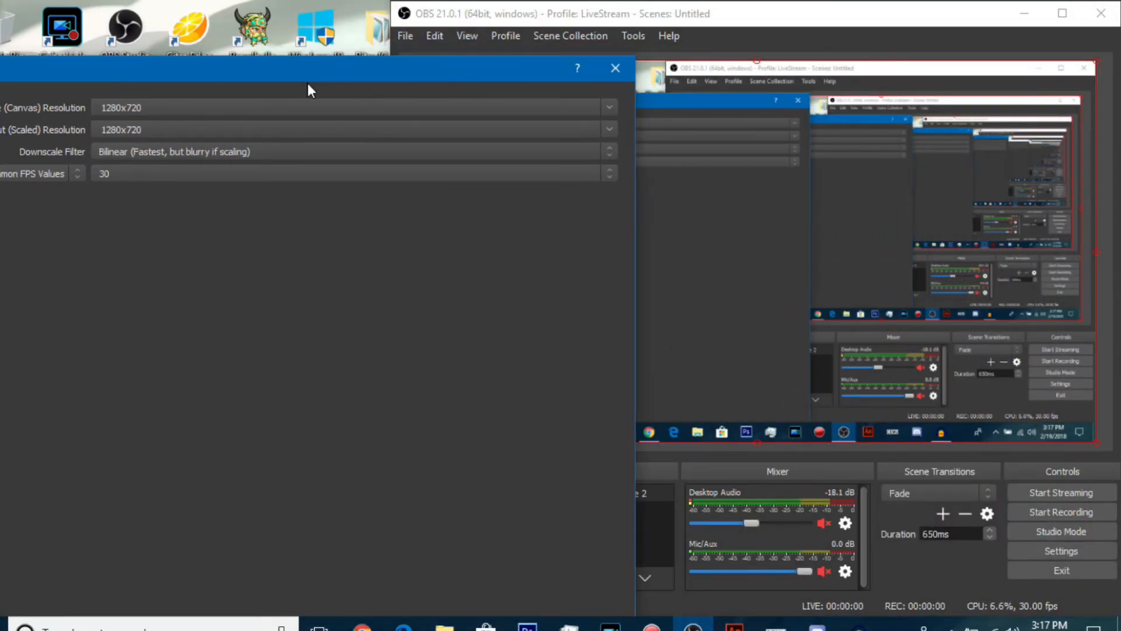
drag(314, 81, 789, 25)
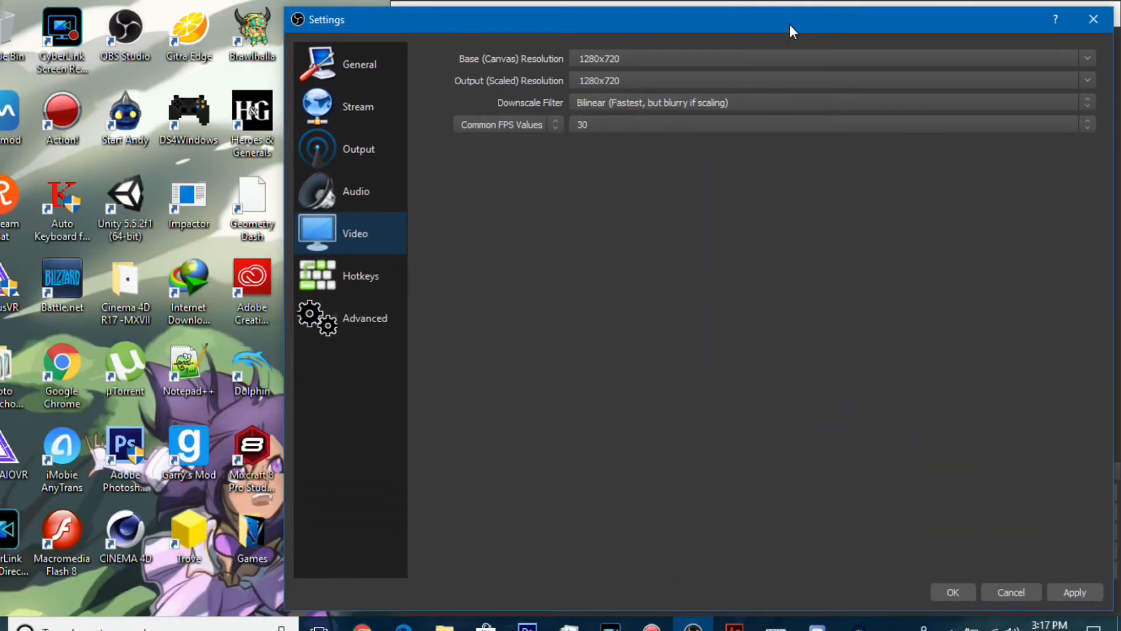
mouse_move(790, 24)
mouse_down()
mouse_move(666, 65)
mouse_move(623, 378)
mouse_move(702, 379)
mouse_move(749, 245)
mouse_move(601, 140)
mouse_move(741, 27)
mouse_move(785, 25)
mouse_up()
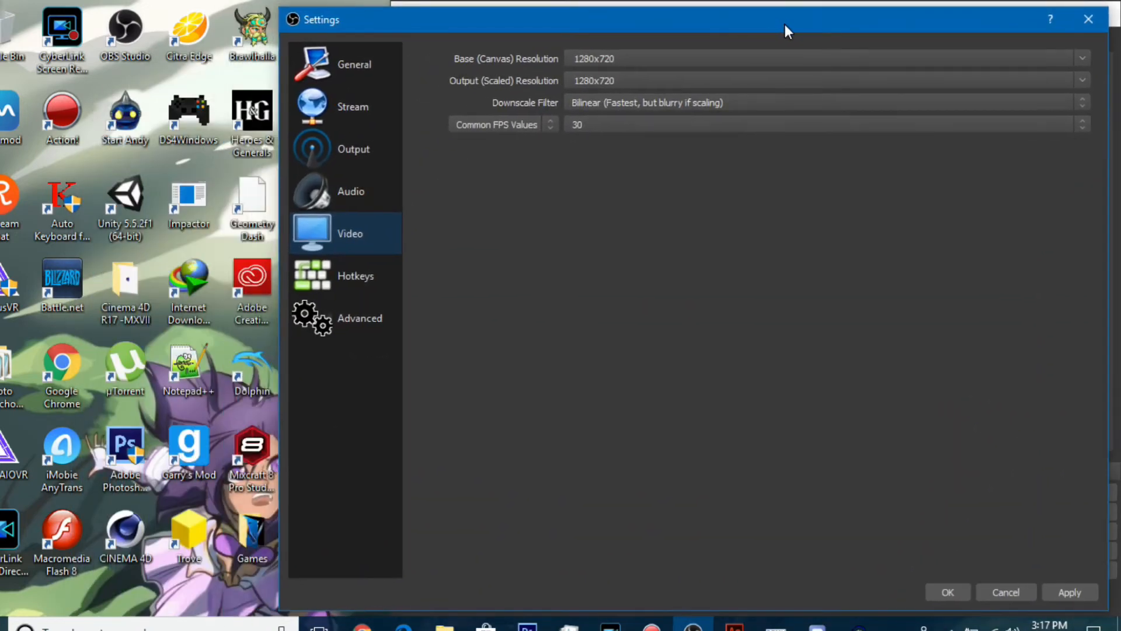
click(1080, 60)
click(581, 207)
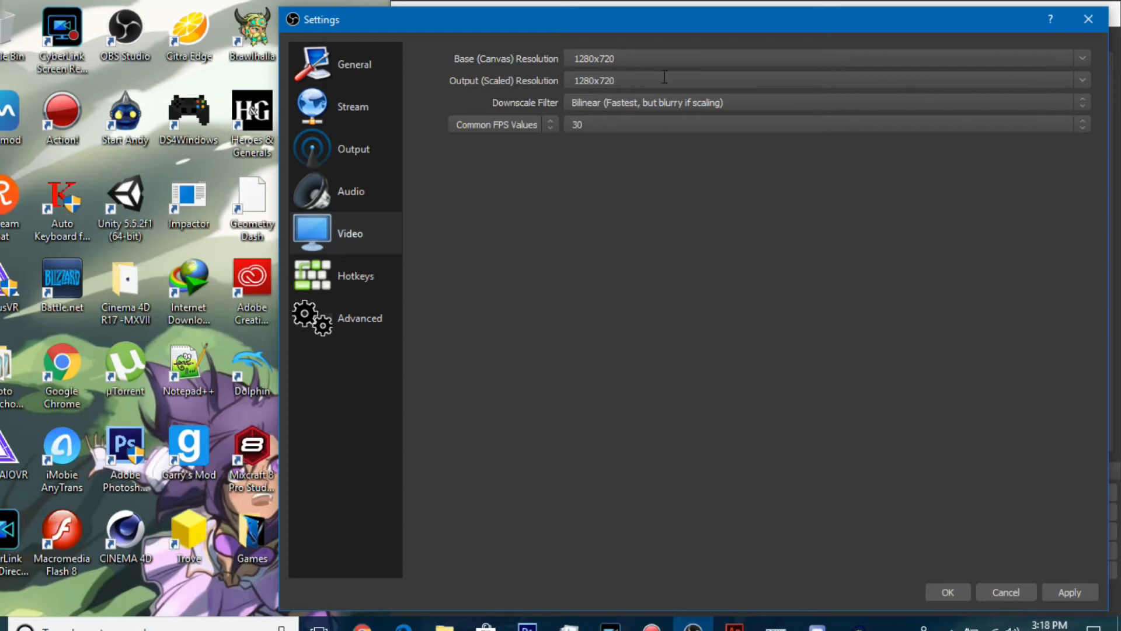
mouse_move(730, 27)
mouse_down()
mouse_move(484, 344)
mouse_move(651, 153)
mouse_move(643, 49)
mouse_move(445, 236)
mouse_move(739, 26)
mouse_up()
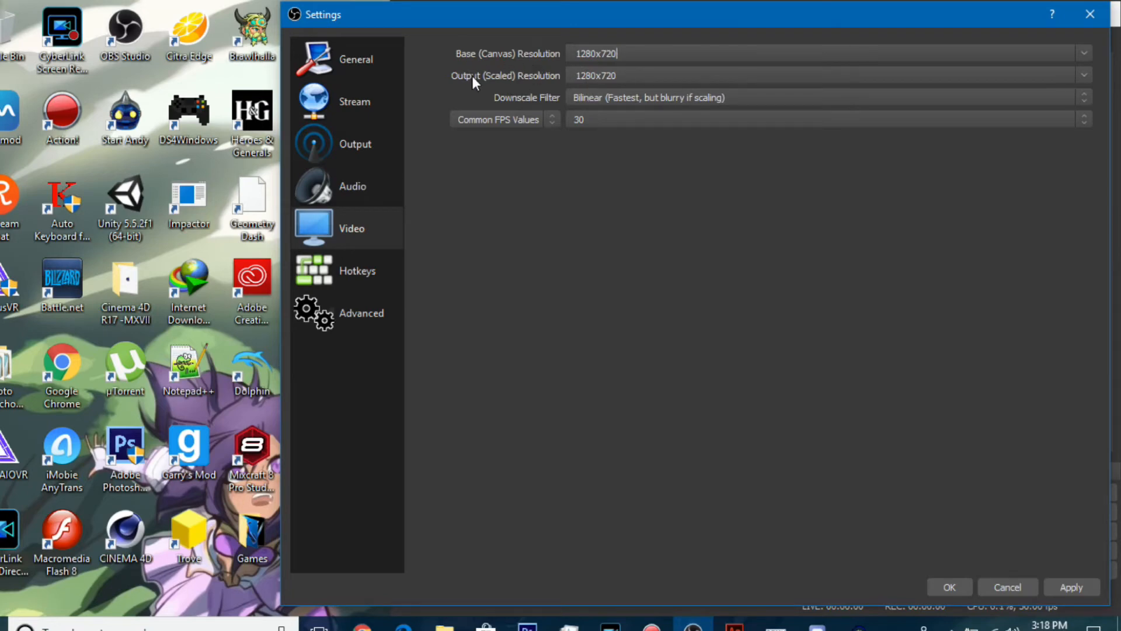
Check the output settings against the video settings and examine the Output (Scaled) Resolution options
click(372, 161)
click(399, 226)
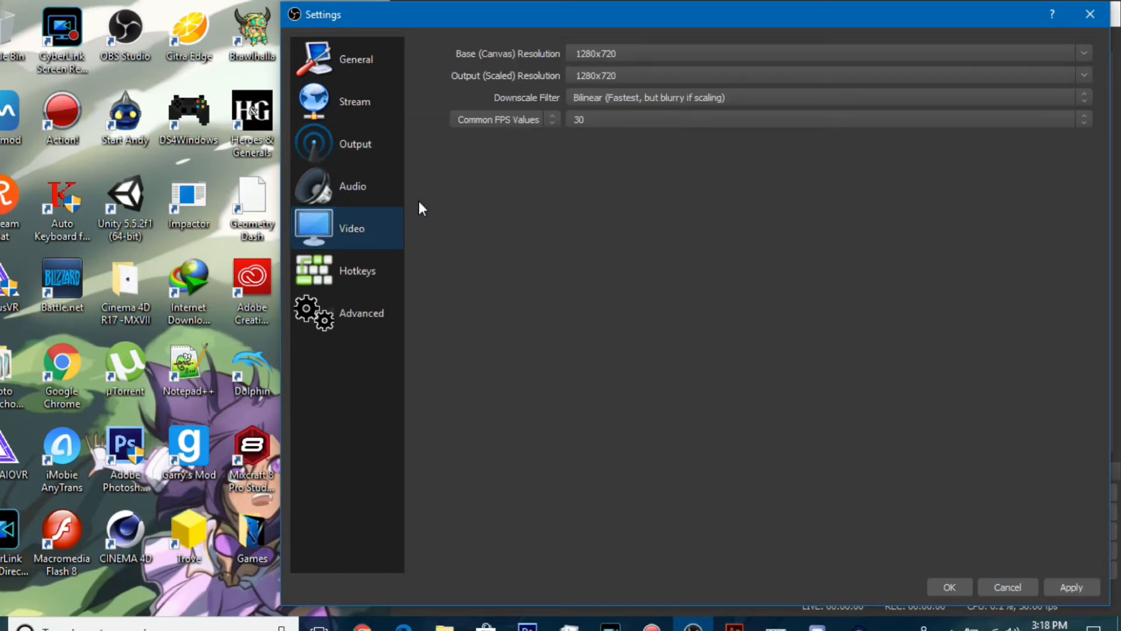
click(1082, 76)
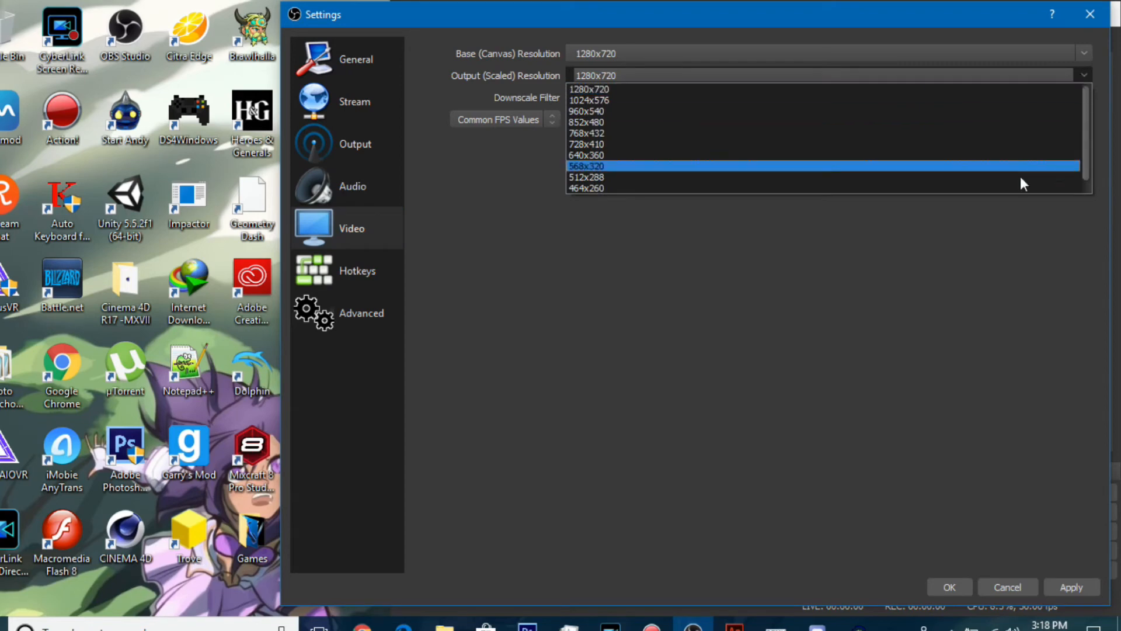
click(837, 313)
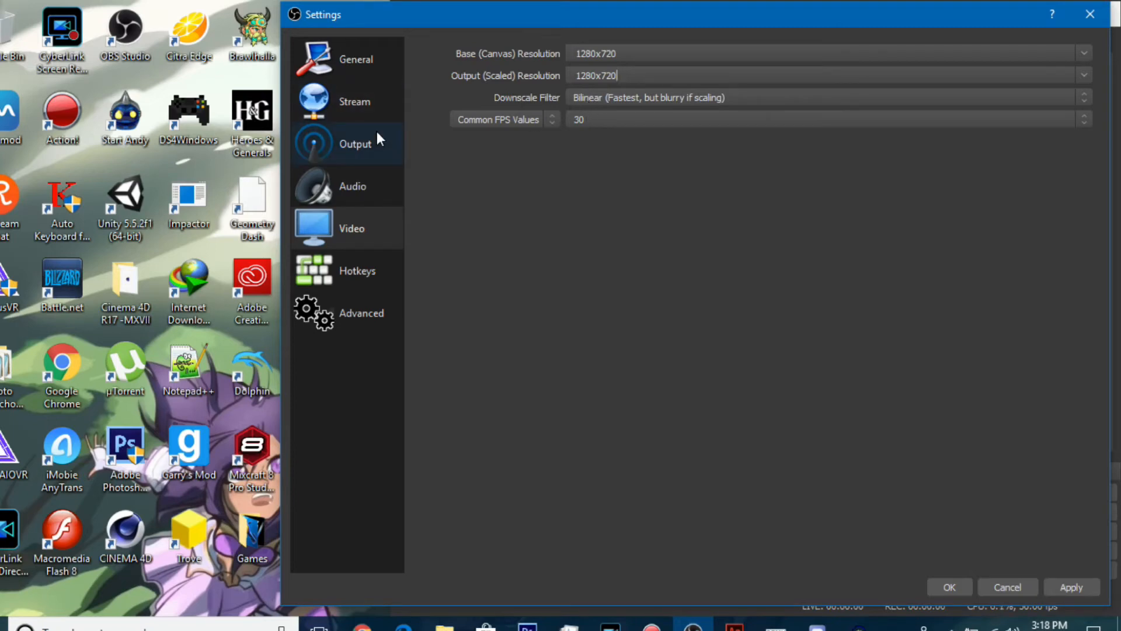
Compare the Downscale Filter options and set the filter to Lanczos (Sharpened scaling, 32 samples)
click(1088, 97)
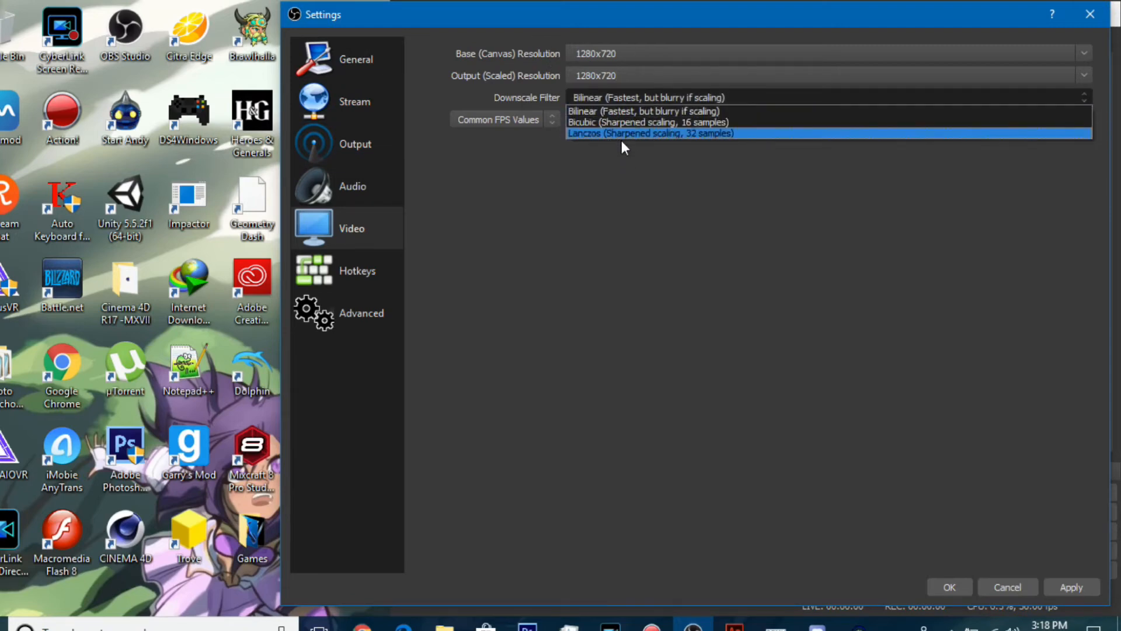
click(631, 108)
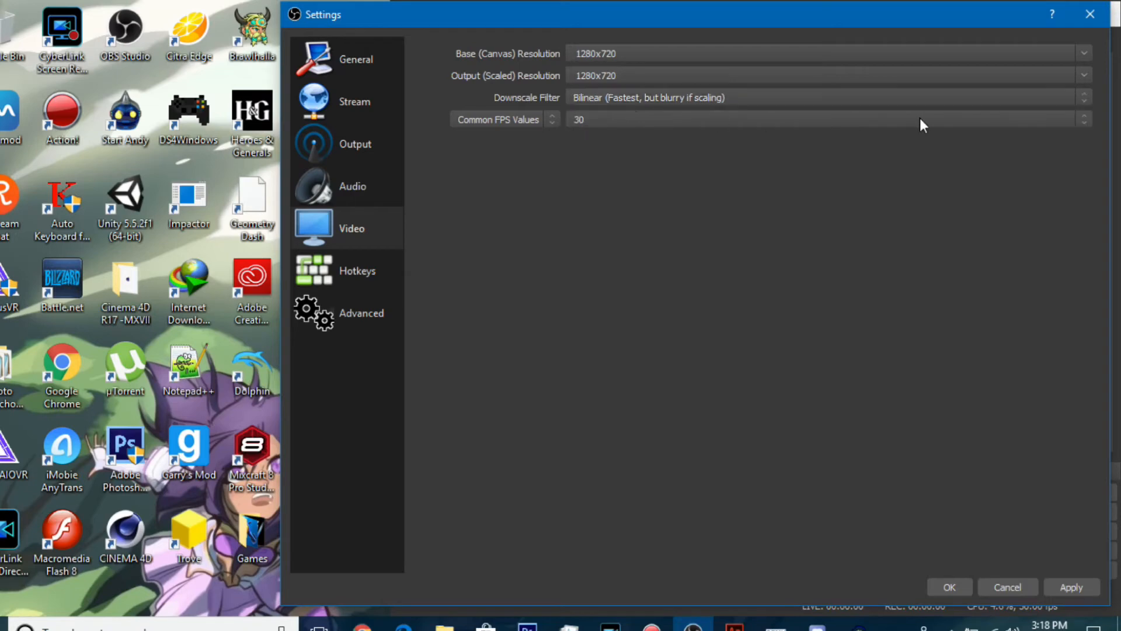
click(1081, 103)
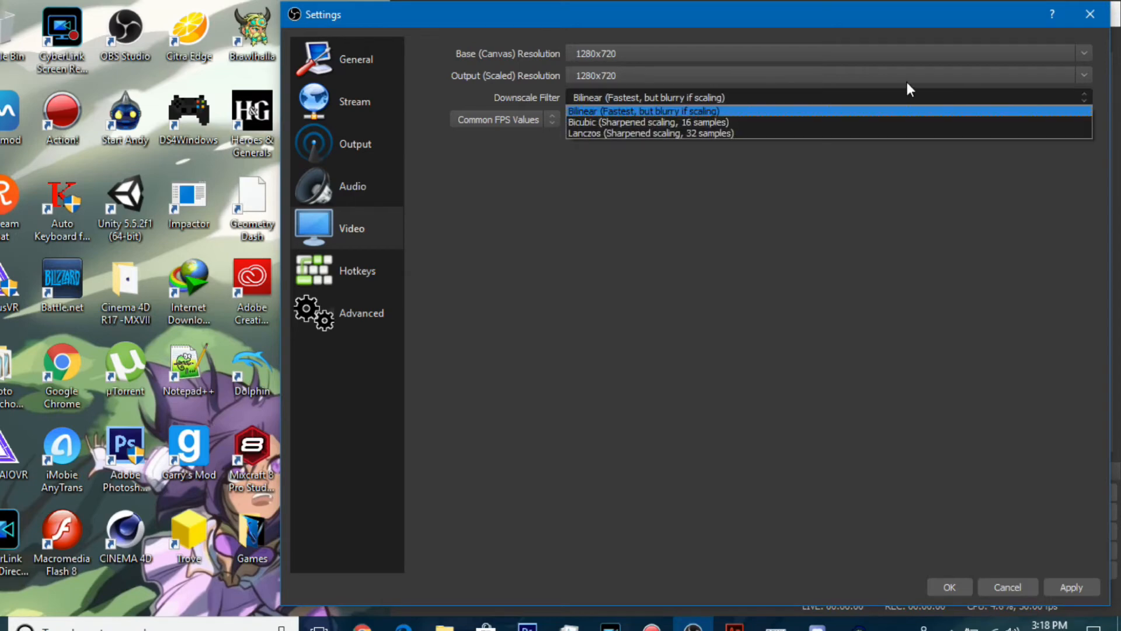
click(600, 136)
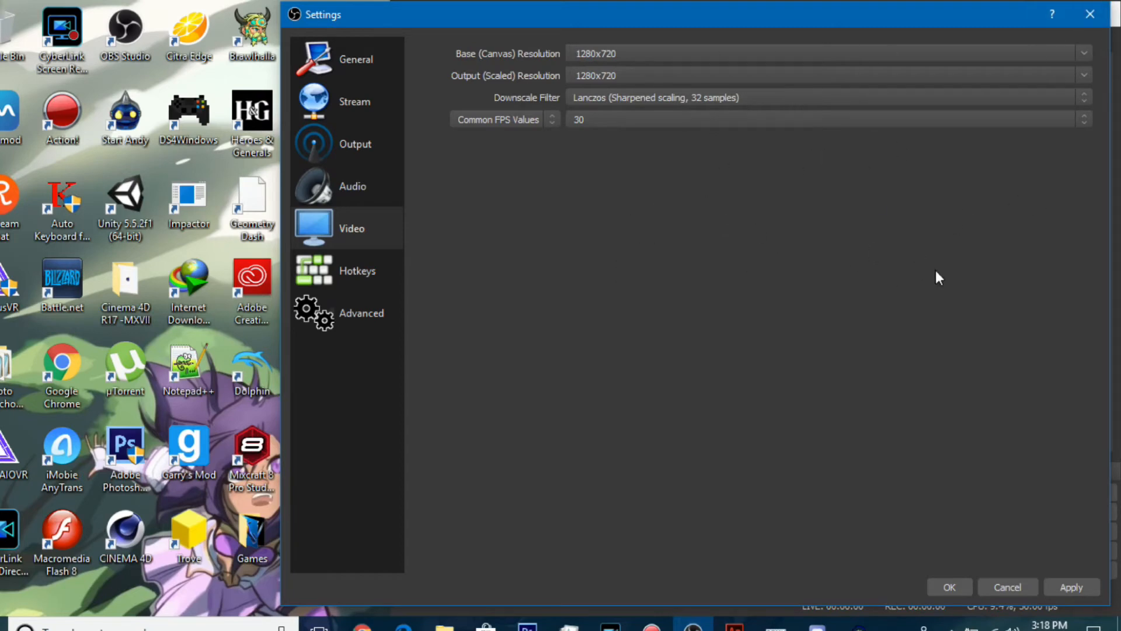
Examine the available common FPS values in the video settings and choose 30
mouse_move(958, 23)
mouse_down()
mouse_move(873, 53)
mouse_move(495, 304)
mouse_move(833, 54)
mouse_move(962, 28)
mouse_up()
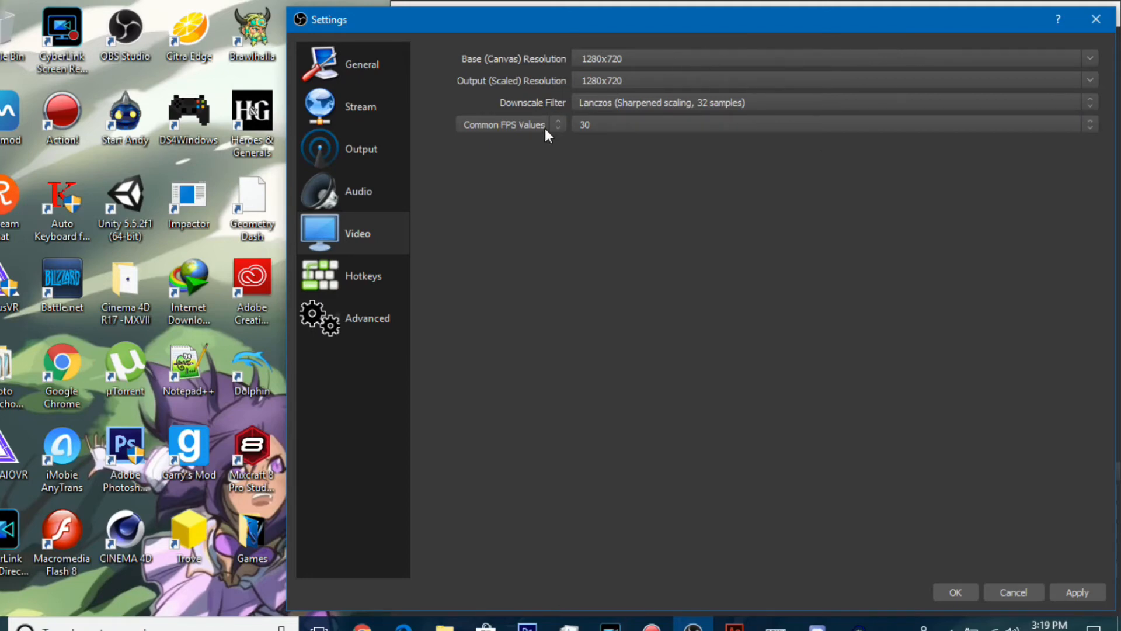
click(1092, 124)
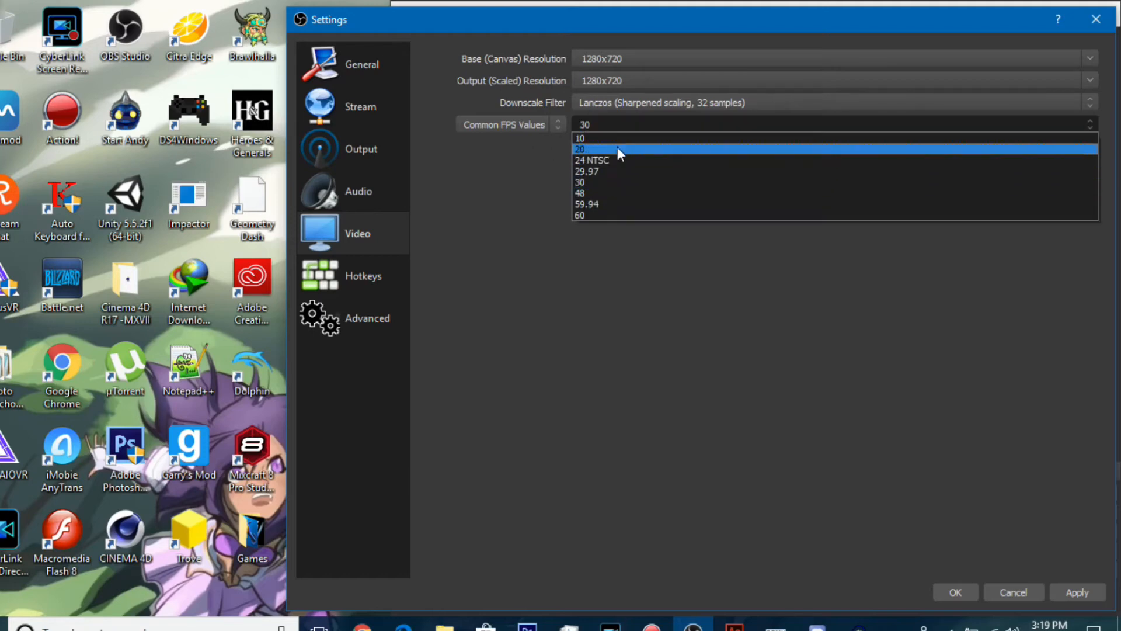
click(604, 182)
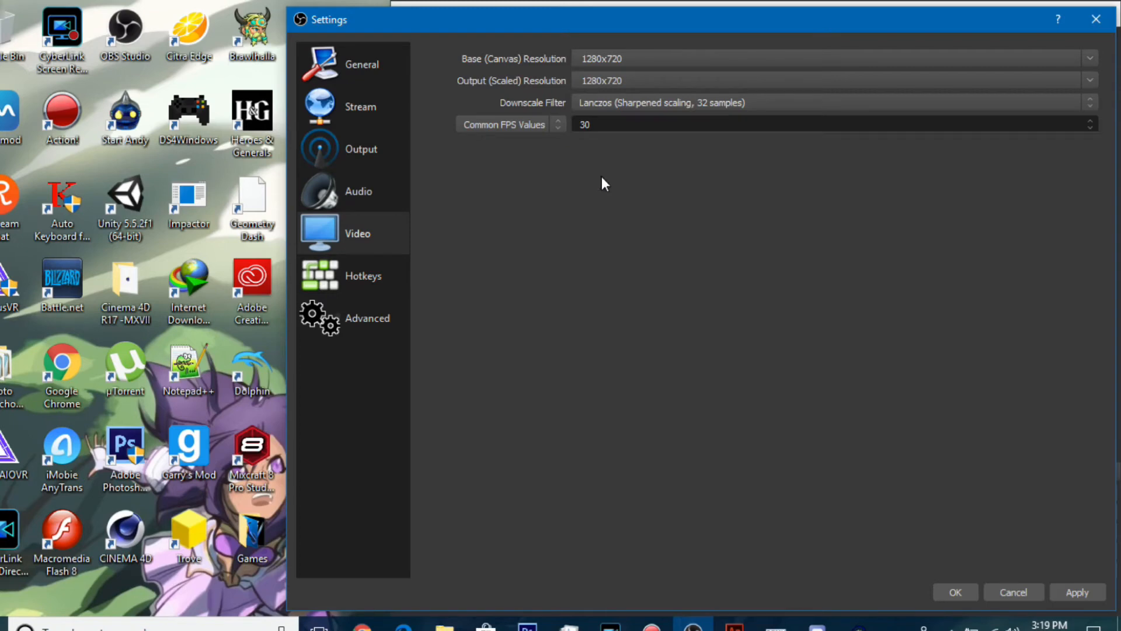
Try the Integer FPS Value and Fractional FPS Value types, and return the frame rate type to Common FPS Values
click(552, 123)
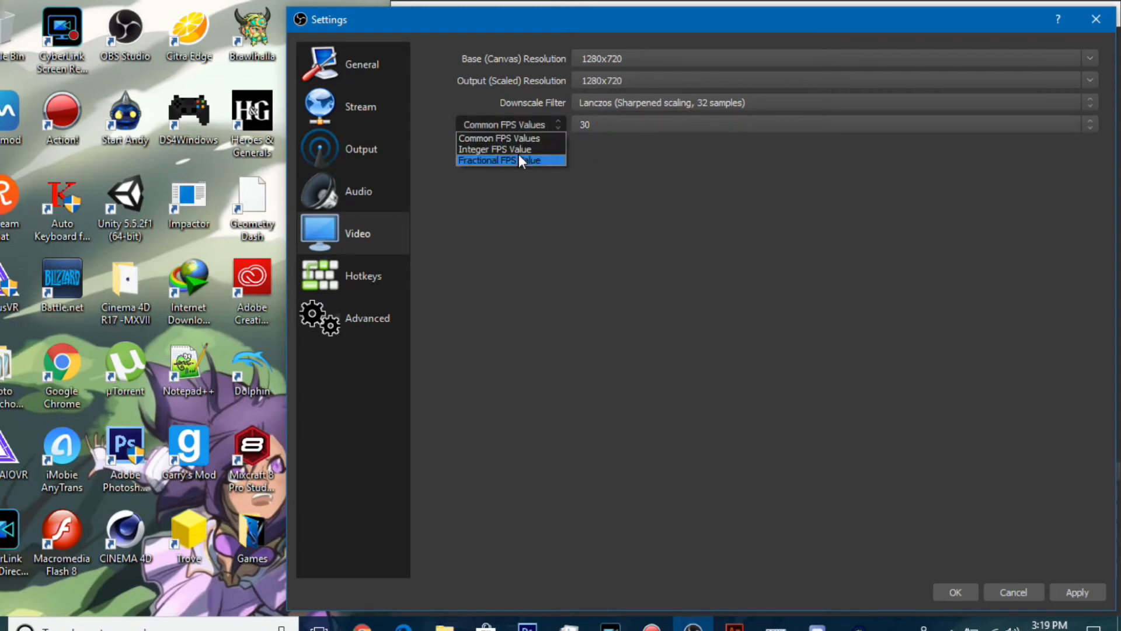
click(514, 151)
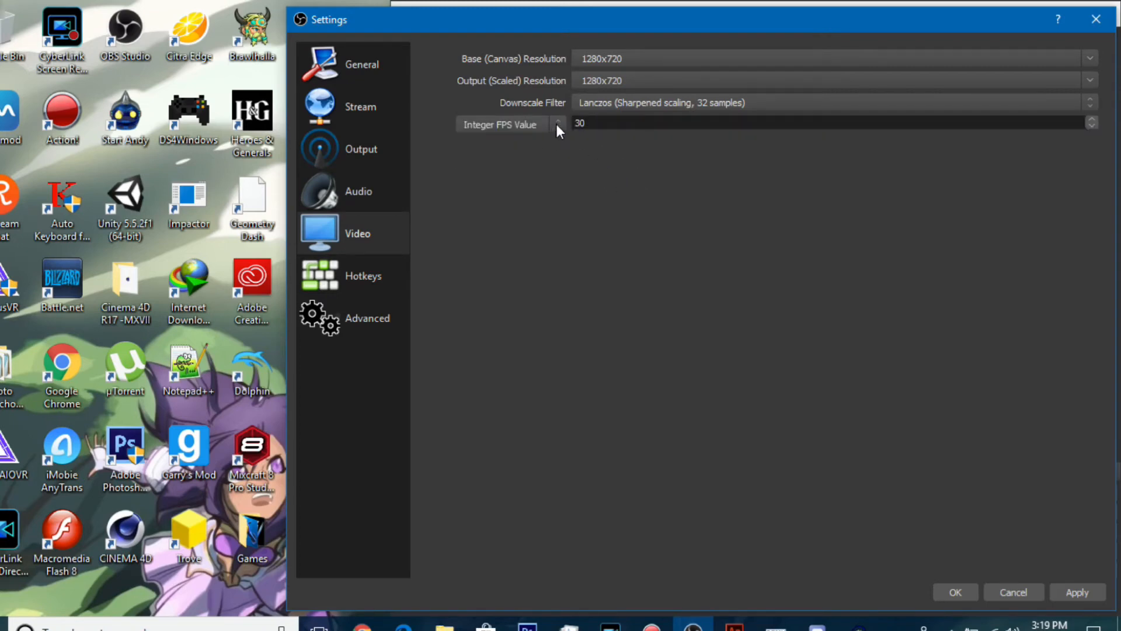
click(556, 124)
click(541, 151)
click(553, 123)
click(543, 150)
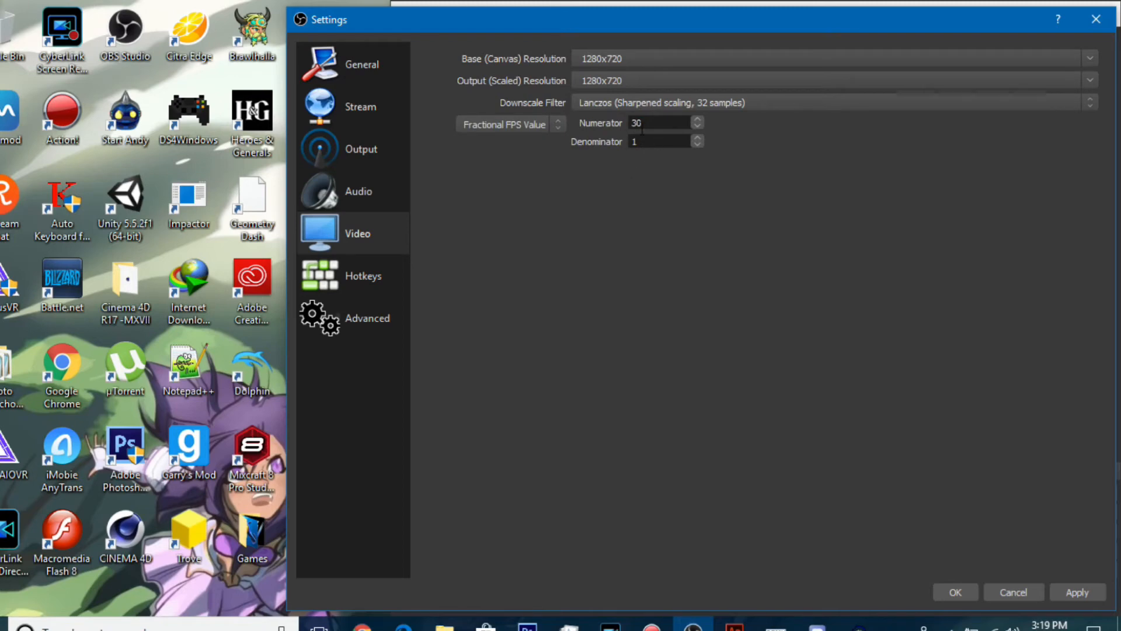
click(556, 125)
click(542, 142)
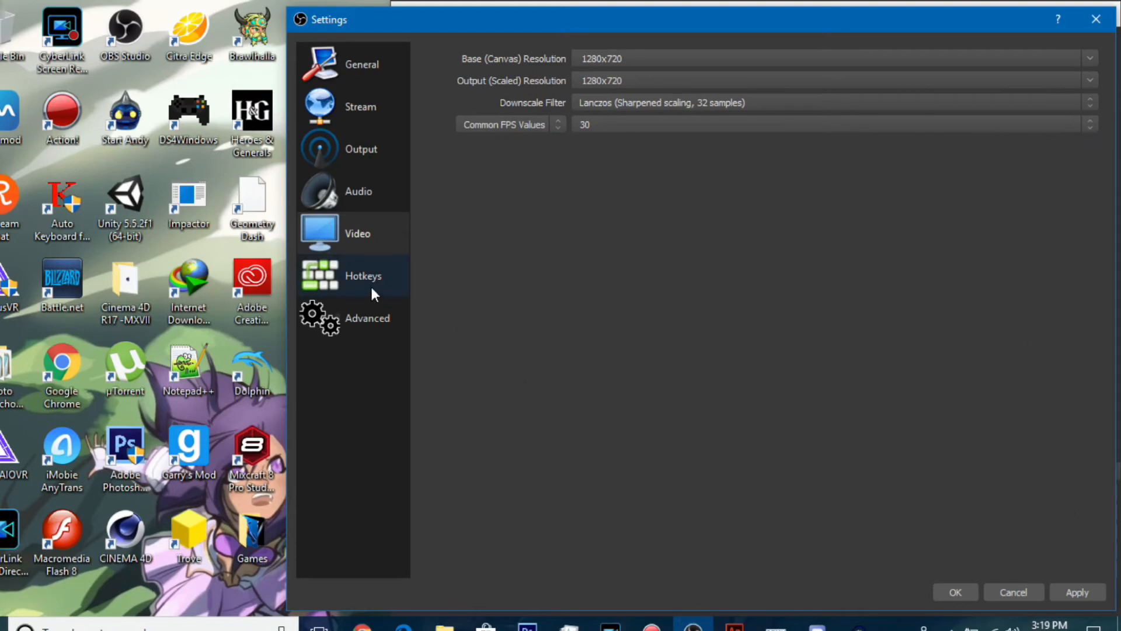
Review the hotkey settings for streaming, recording, scene sources and audio devices
click(369, 319)
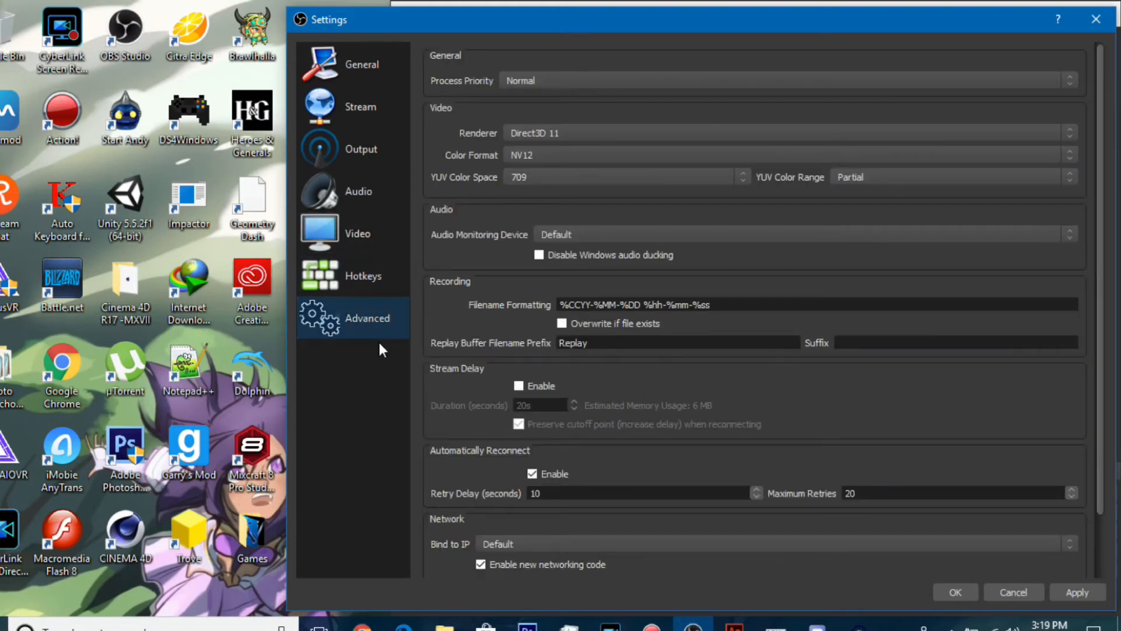
click(370, 280)
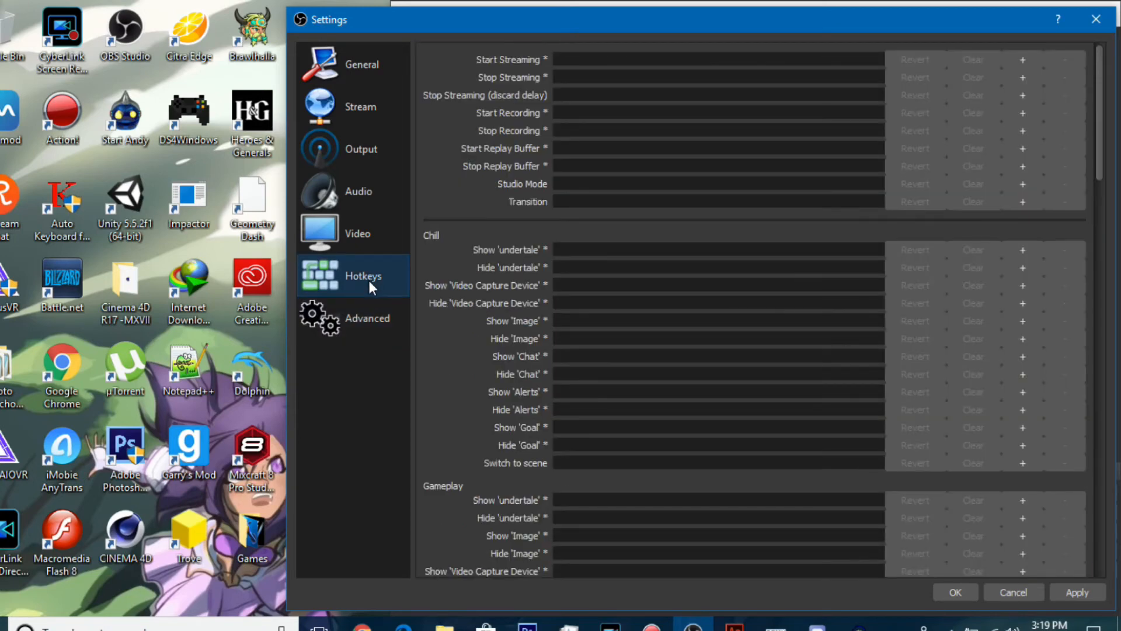
scroll(541, 240, down, 10)
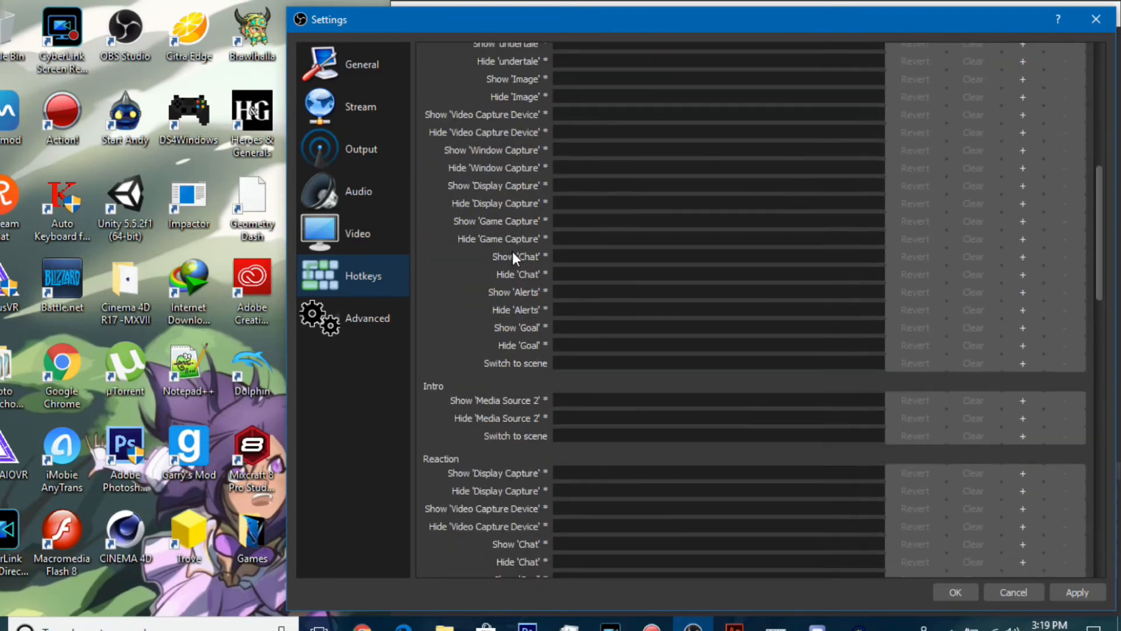
scroll(514, 257, down, 5)
scroll(513, 257, up, 20)
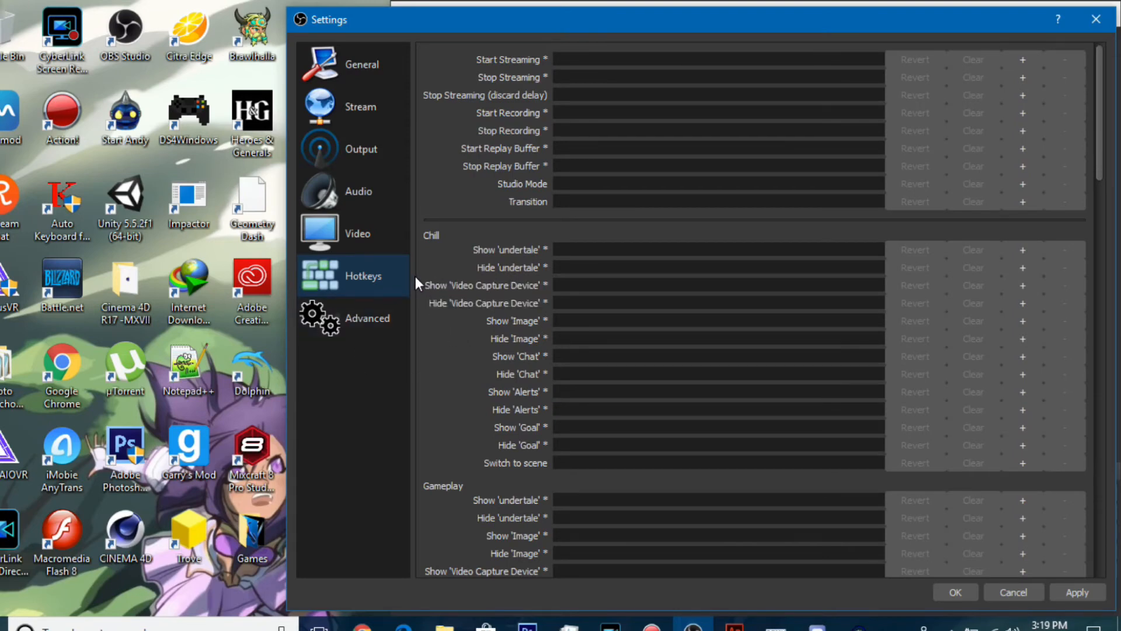
scroll(432, 286, down, 20)
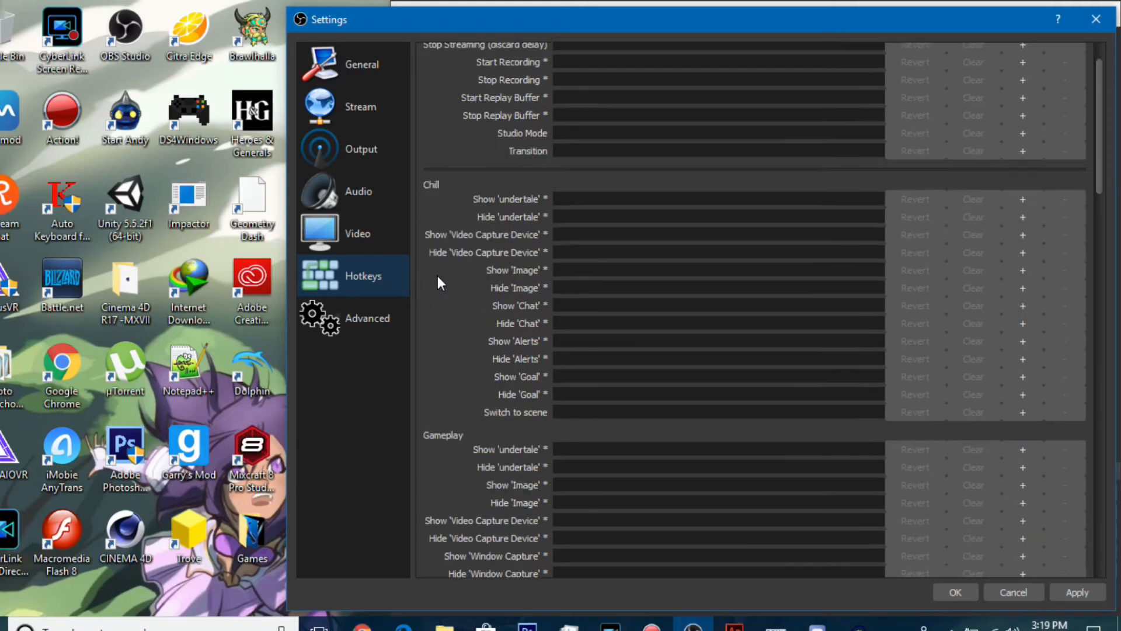
scroll(443, 290, down, 5)
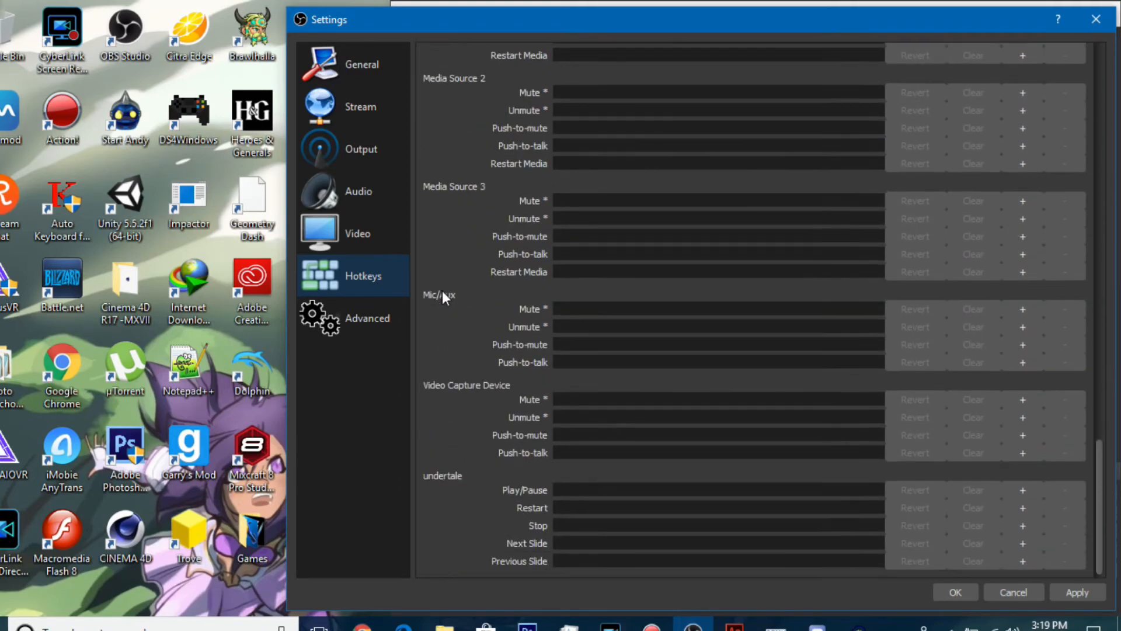
scroll(443, 290, up, 15)
scroll(443, 290, up, 10)
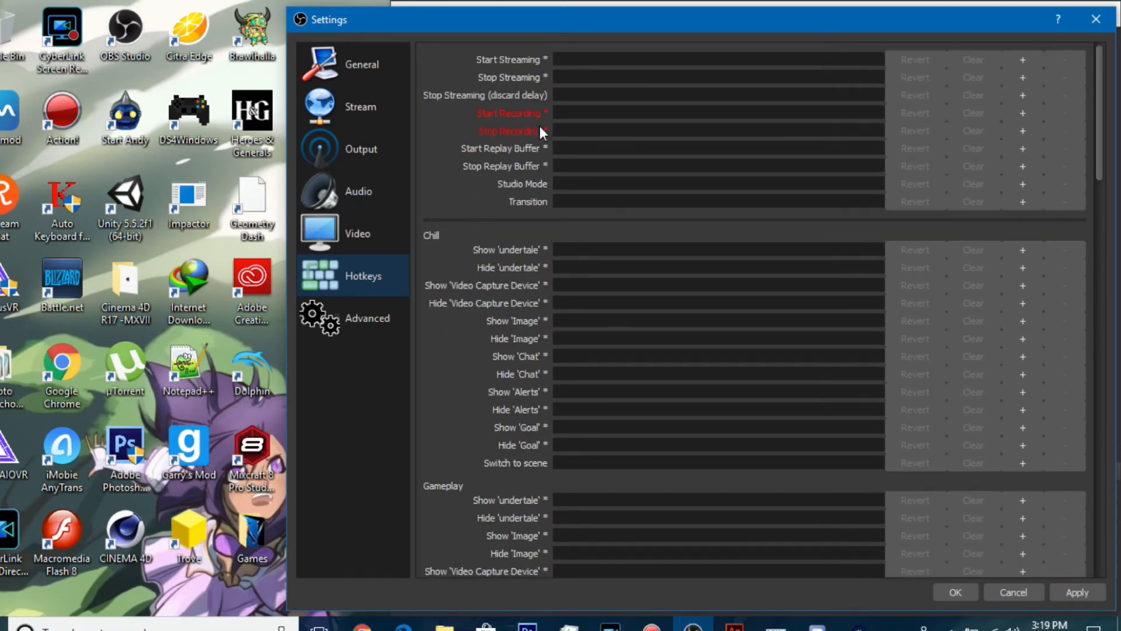
Examine the Process Priority and Renderer options in the advanced settings
click(388, 323)
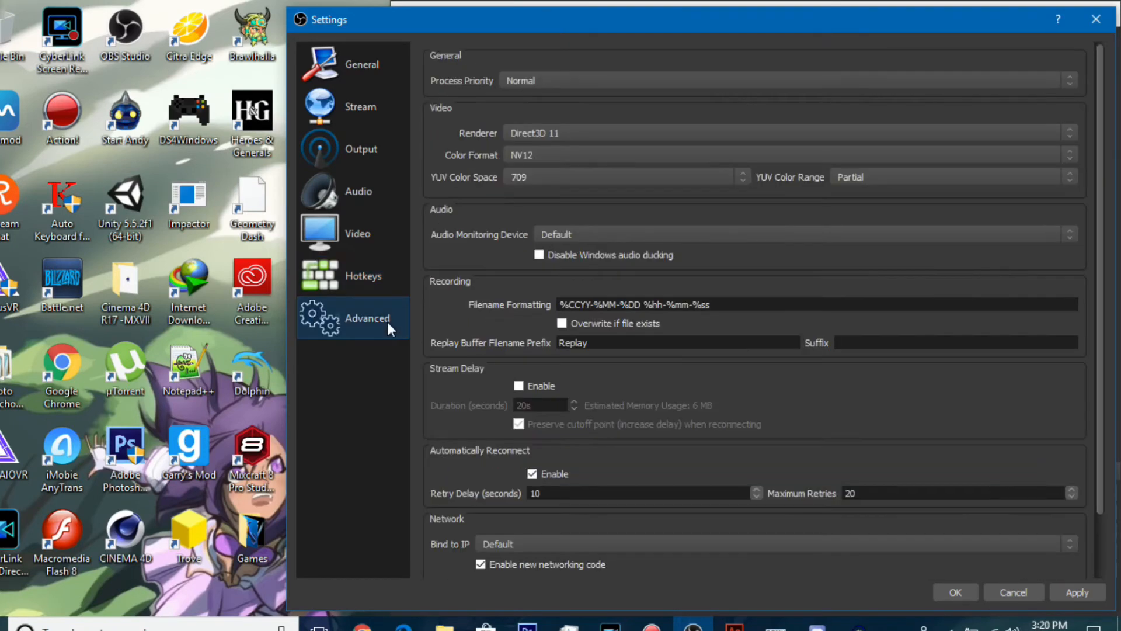
click(548, 71)
click(524, 118)
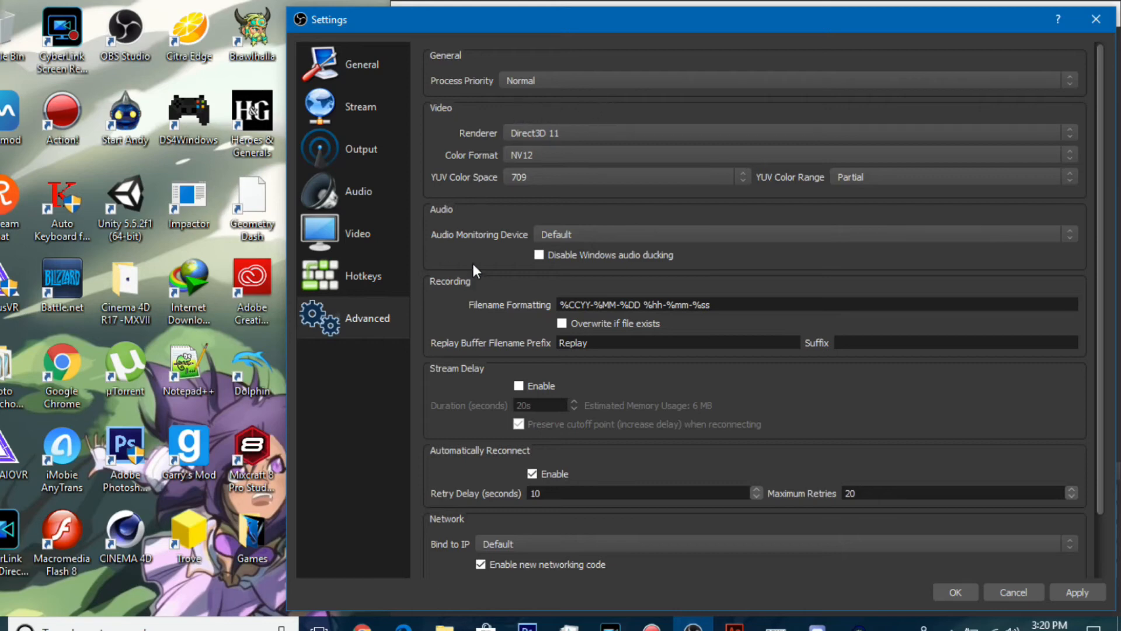
click(550, 132)
click(546, 146)
Compare the advanced Color Format options, choosing NV12
click(562, 149)
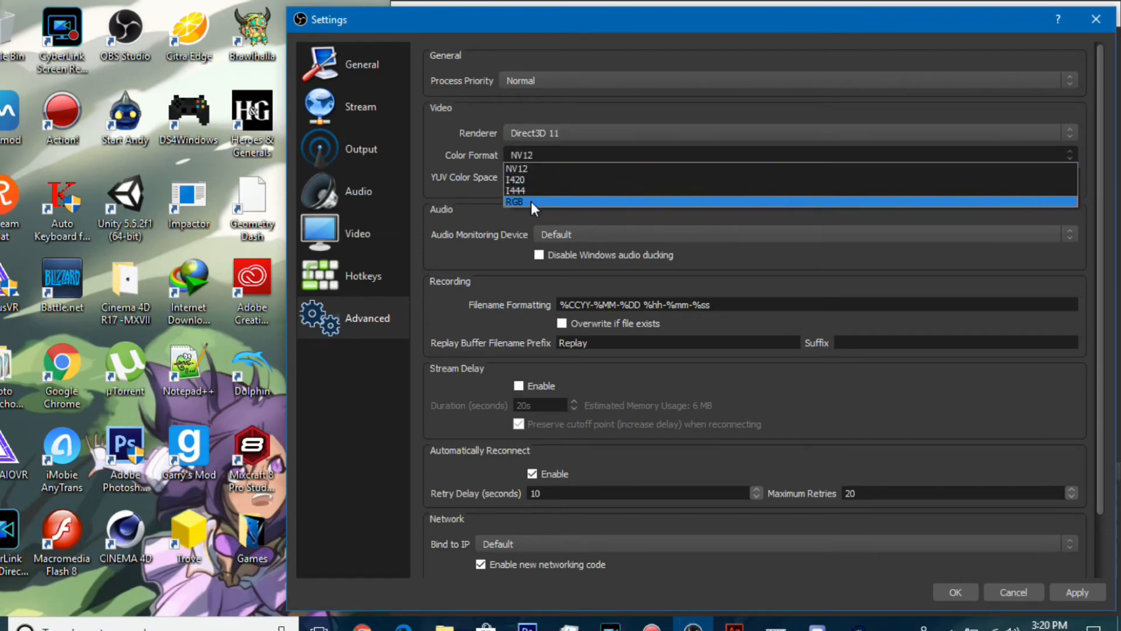
click(535, 166)
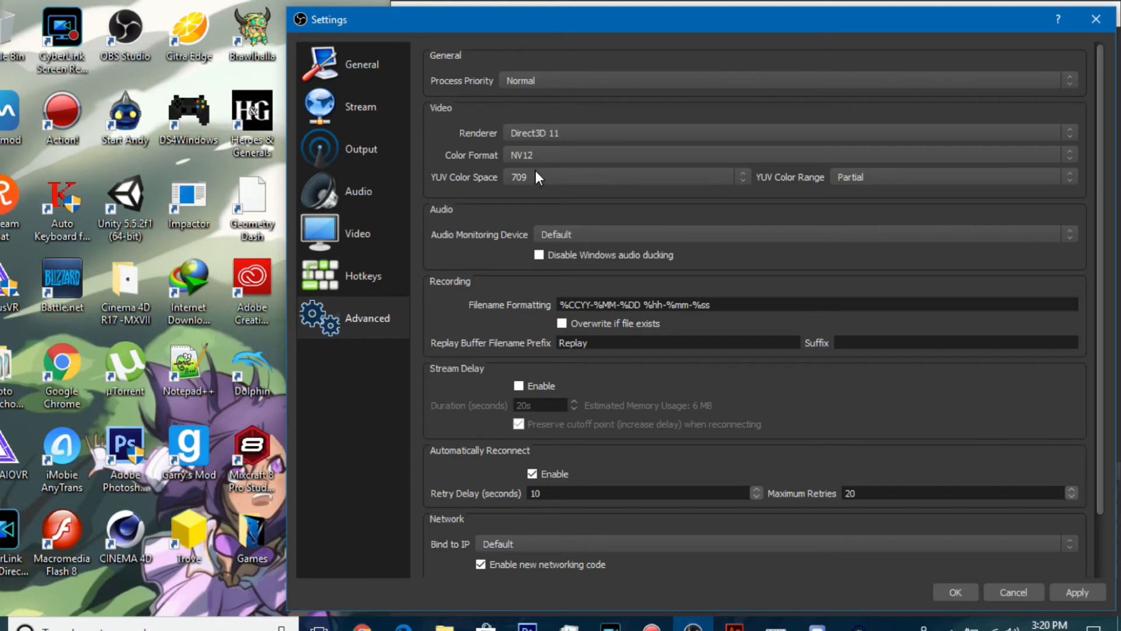
click(536, 157)
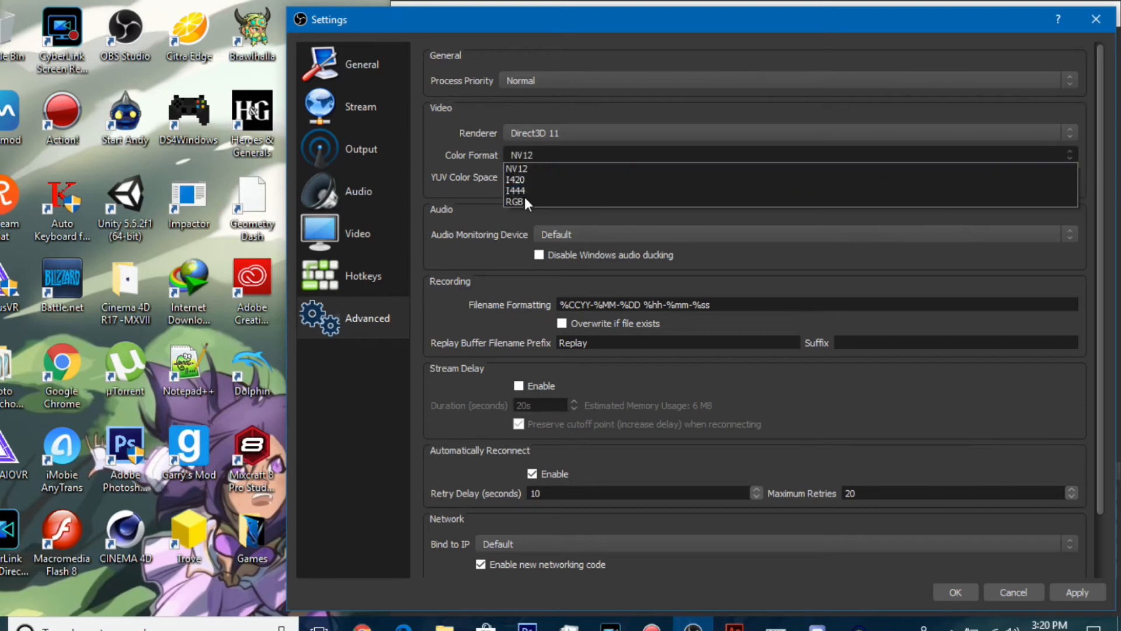
click(448, 138)
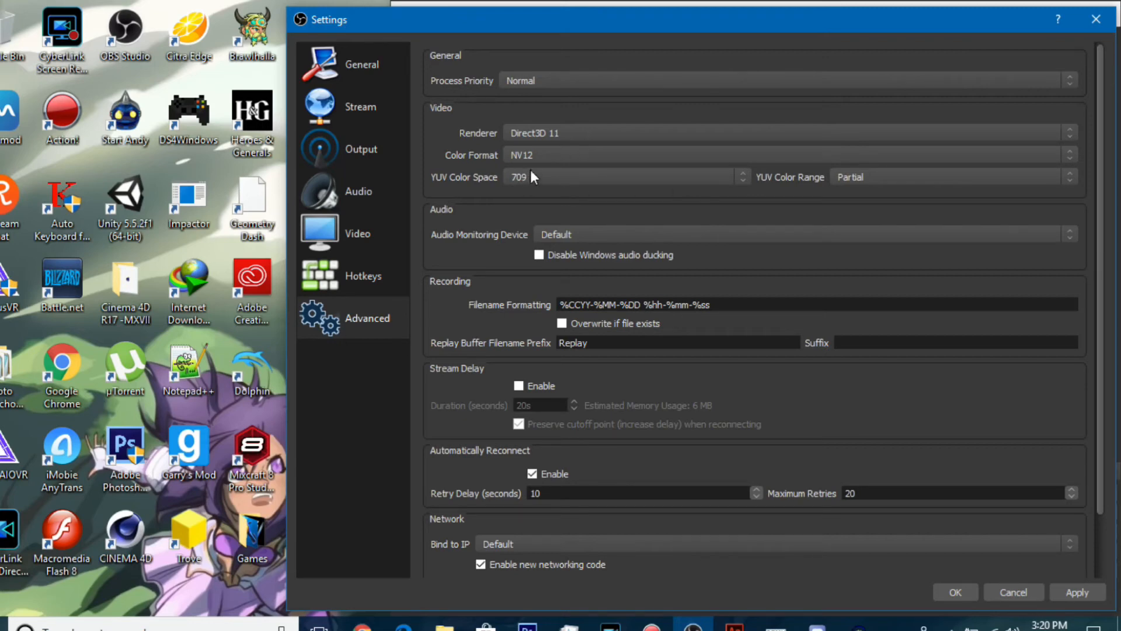
Compare the YUV Color Space options 709 and 601, choosing 709
click(546, 177)
click(538, 190)
click(535, 172)
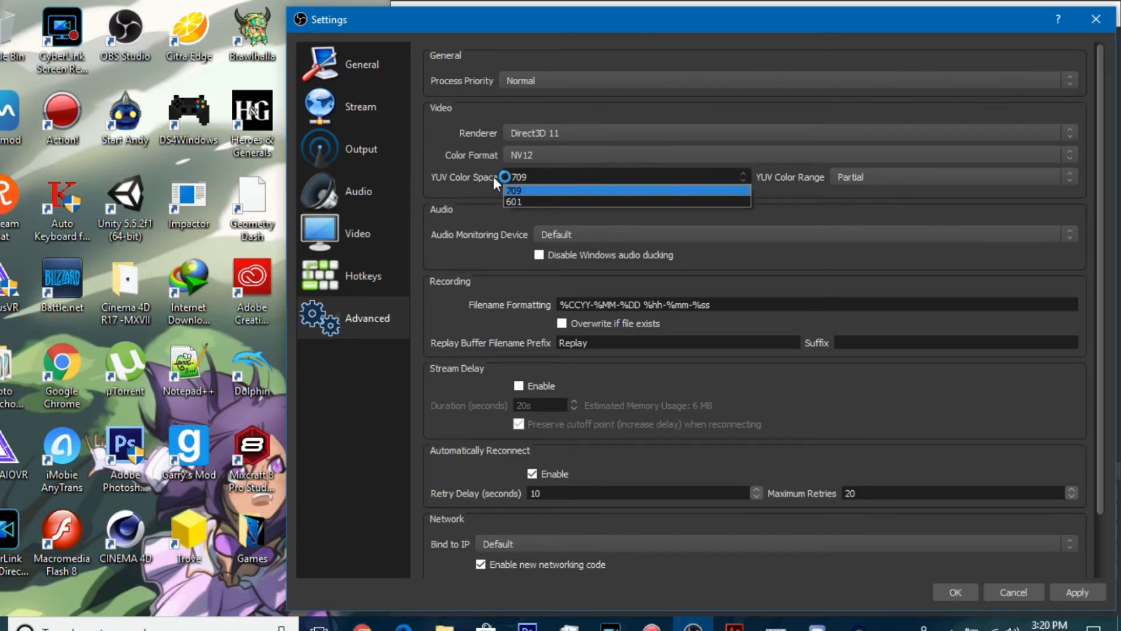
click(450, 159)
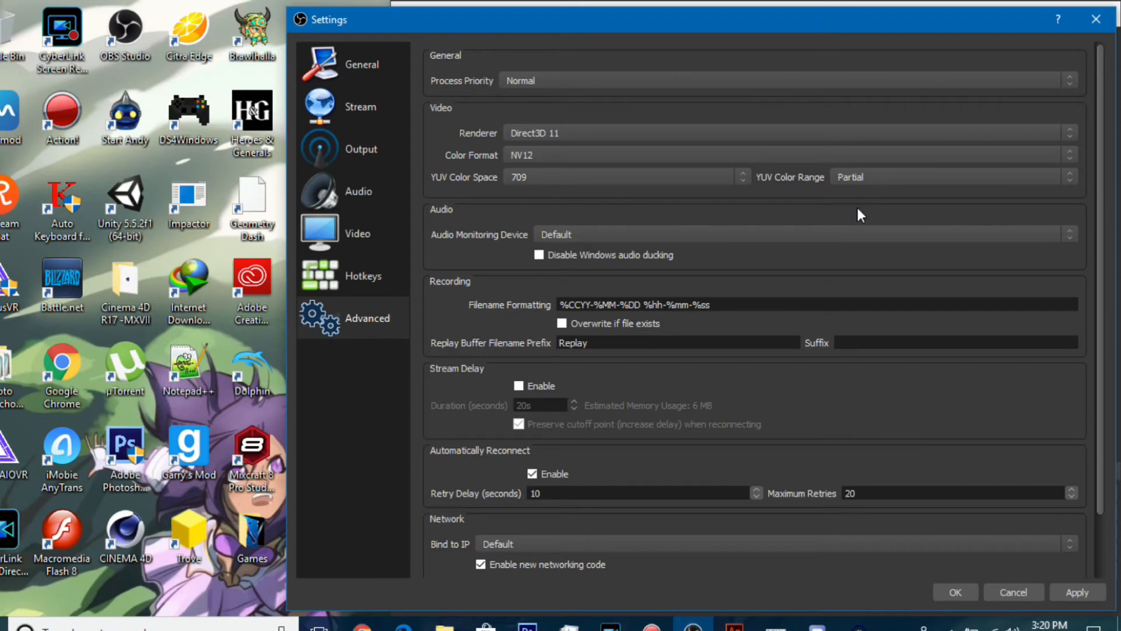
Compare the YUV Color Range options Partial and Full, choosing Partial
click(839, 178)
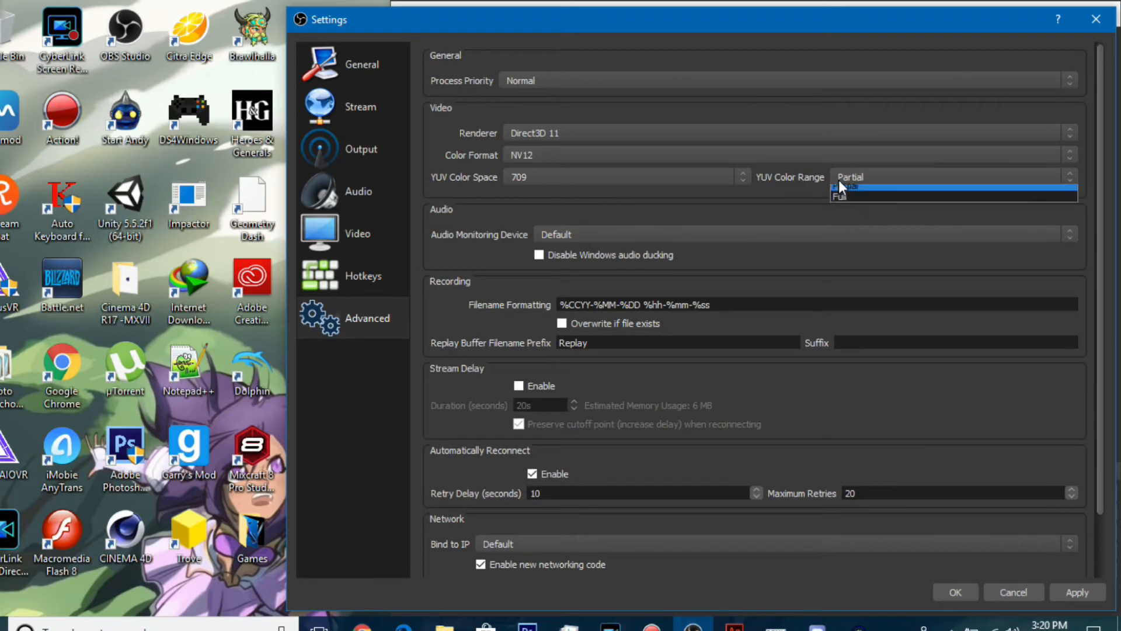
click(847, 192)
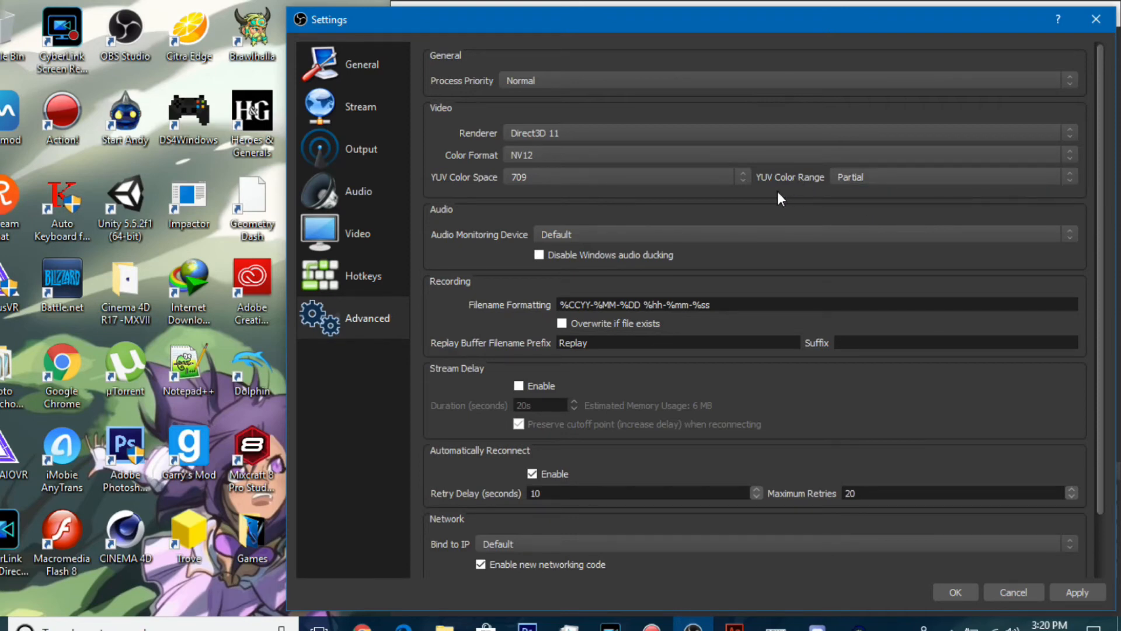
mouse_move(1005, 27)
mouse_down()
mouse_move(300, 206)
mouse_move(655, 434)
mouse_move(513, 393)
mouse_move(515, 367)
mouse_move(974, 94)
mouse_move(997, 27)
mouse_up()
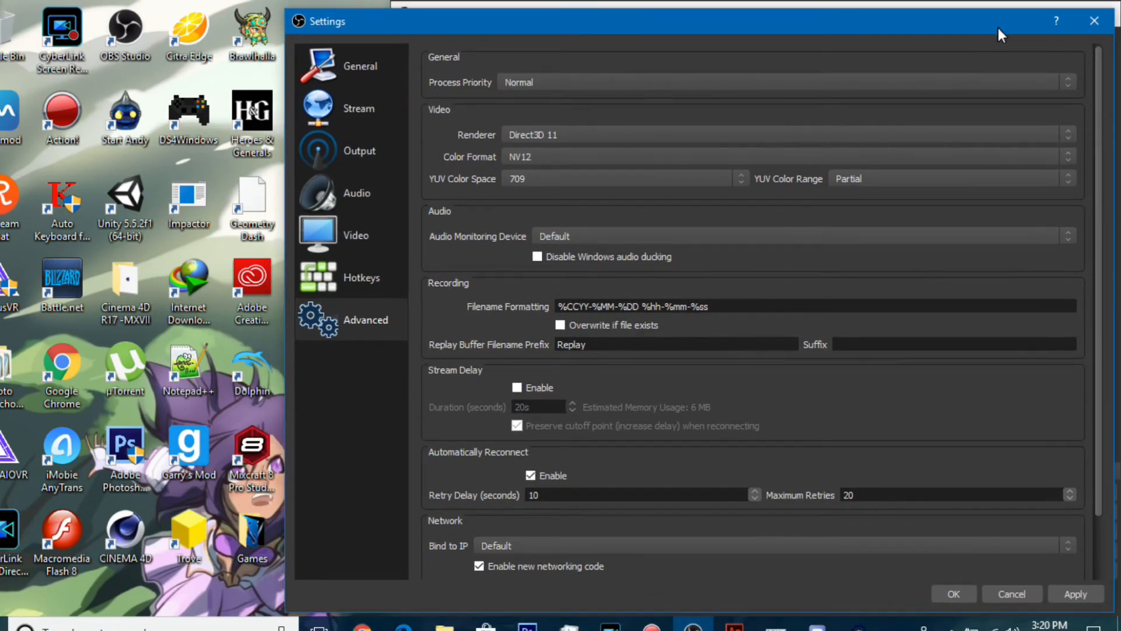
click(881, 181)
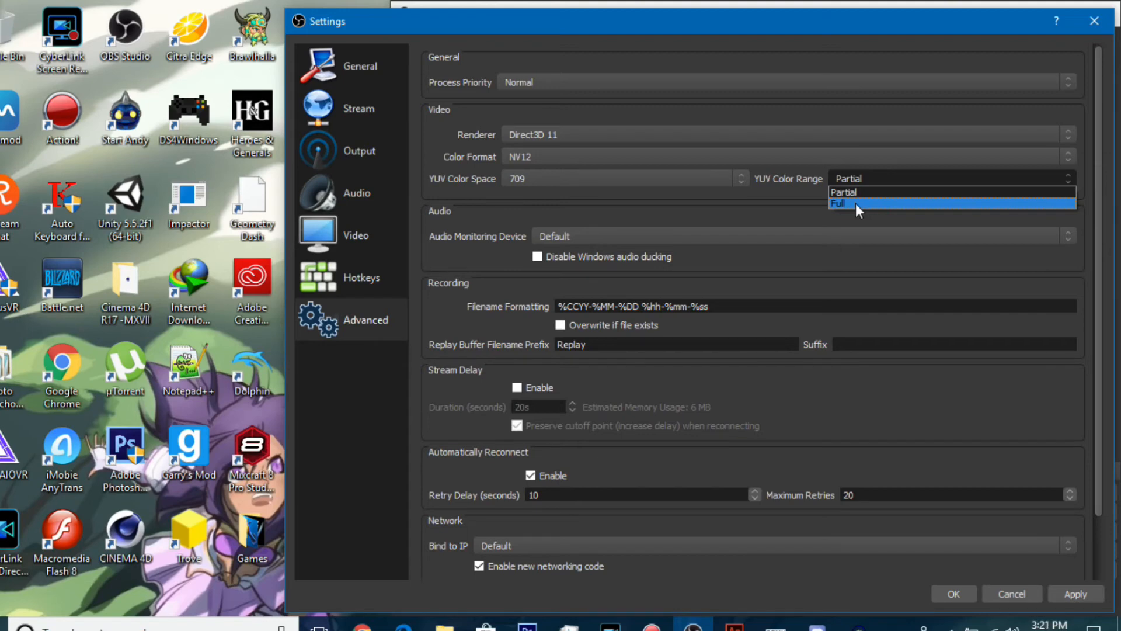
click(756, 209)
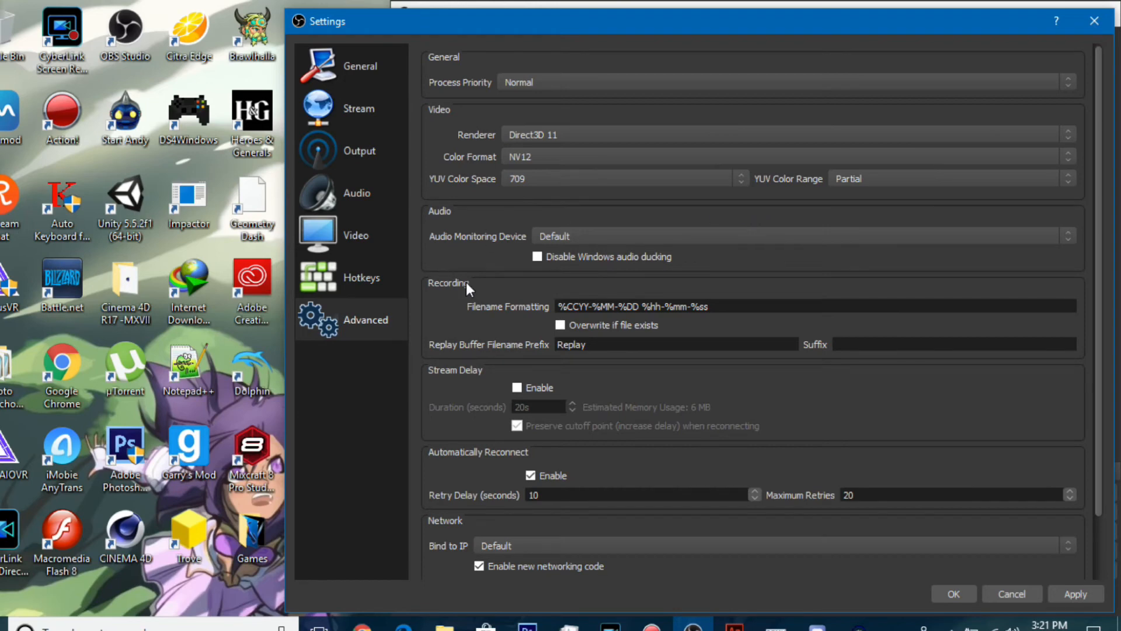
Try enabling the stream delay, turn it off again, and close the settings without saving
scroll(468, 286, down, 2)
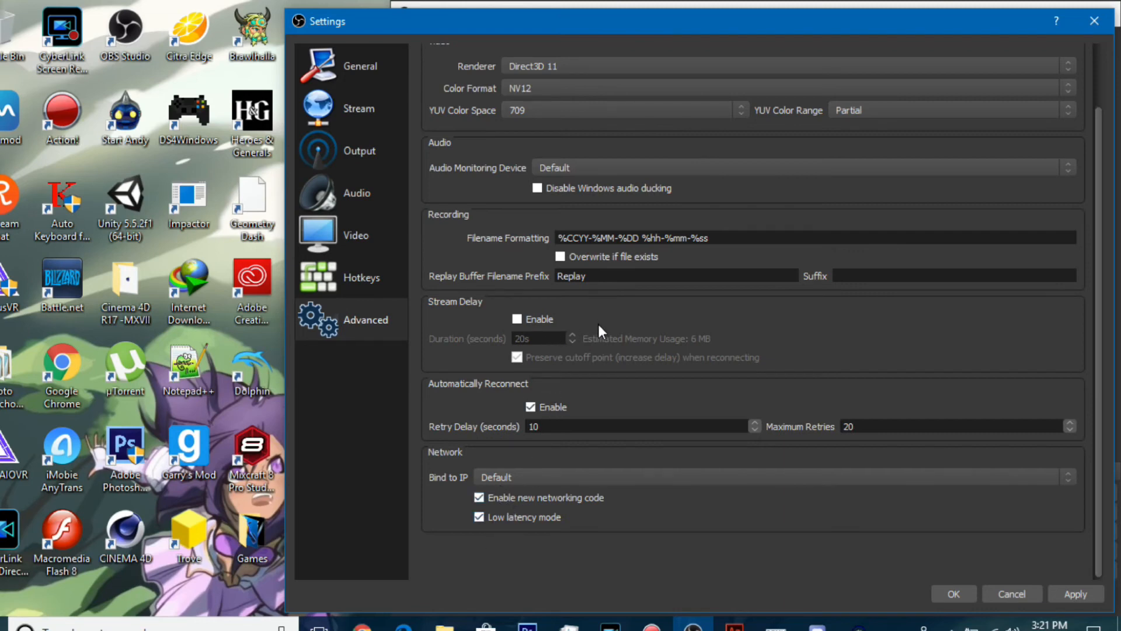
click(517, 319)
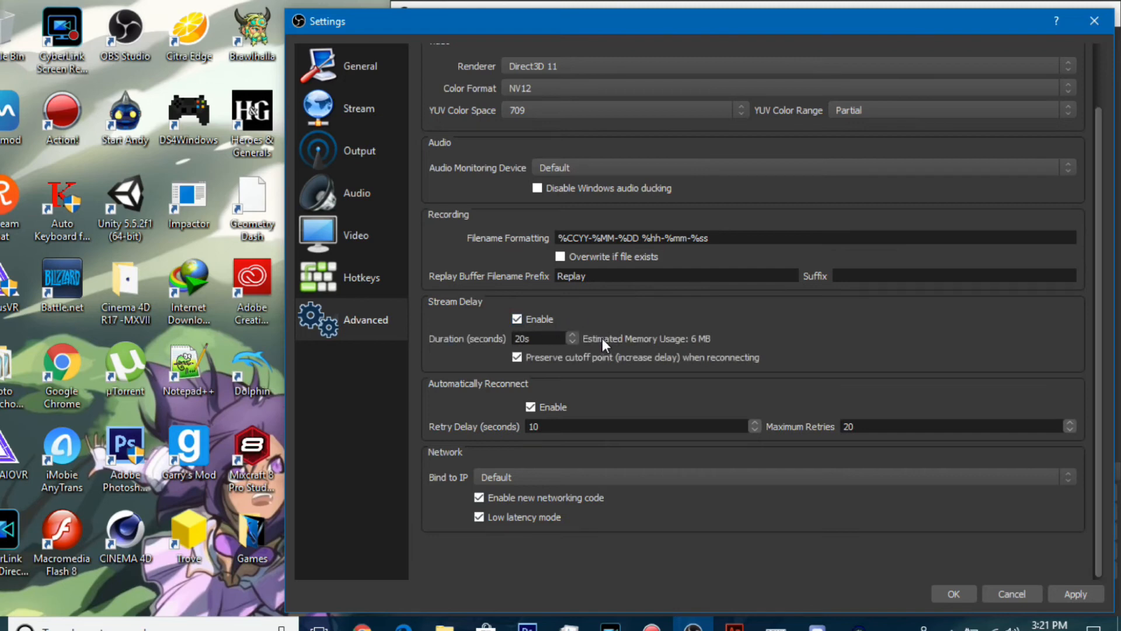
click(517, 319)
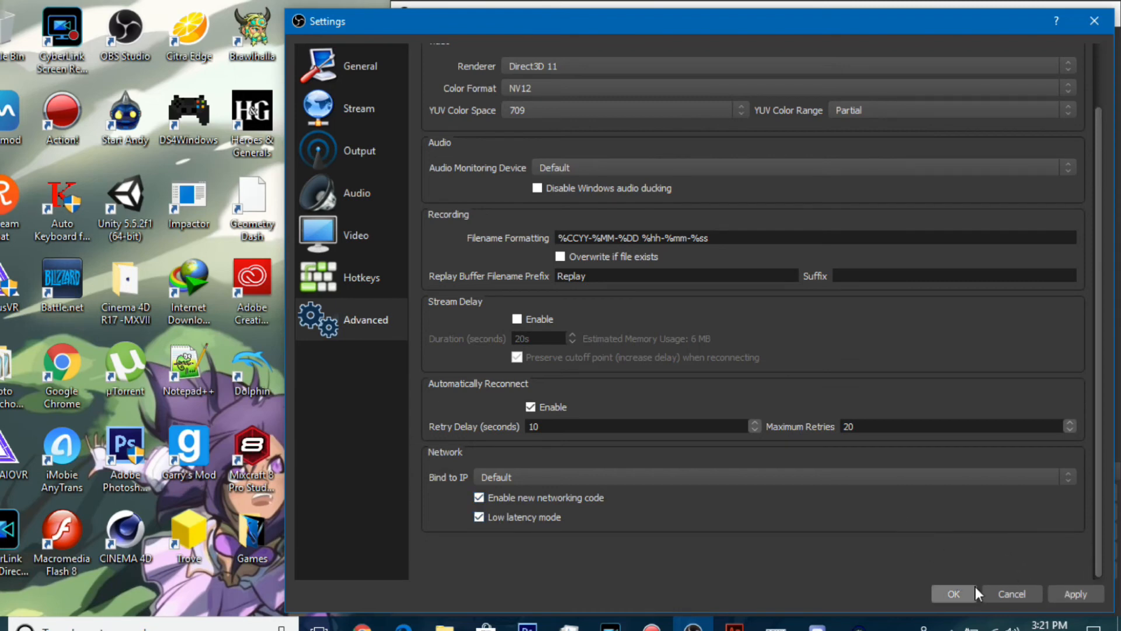
click(1014, 593)
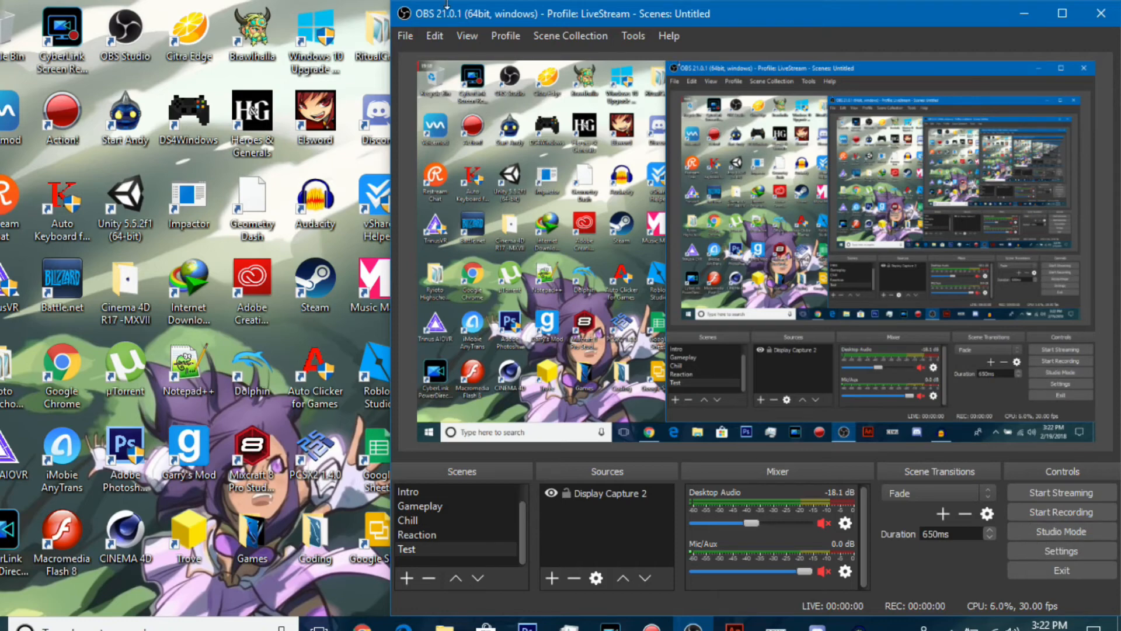
Turn on Studio Mode and remove the Test scene from the scene list
click(1075, 531)
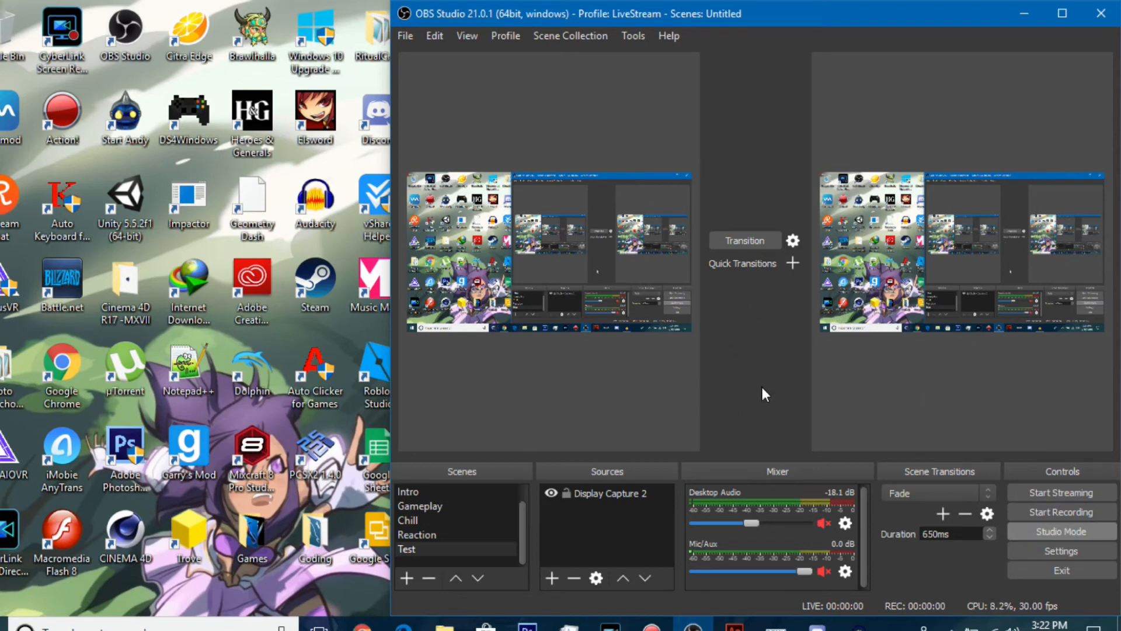
scroll(462, 524, up, 1)
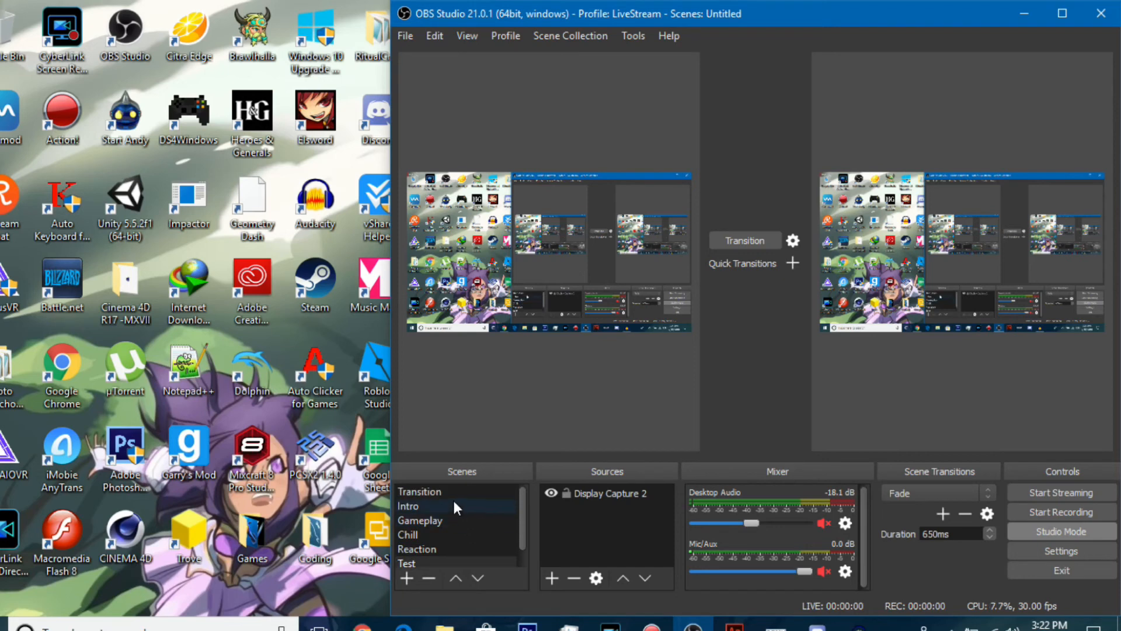
scroll(444, 520, down, 1)
click(429, 549)
click(429, 577)
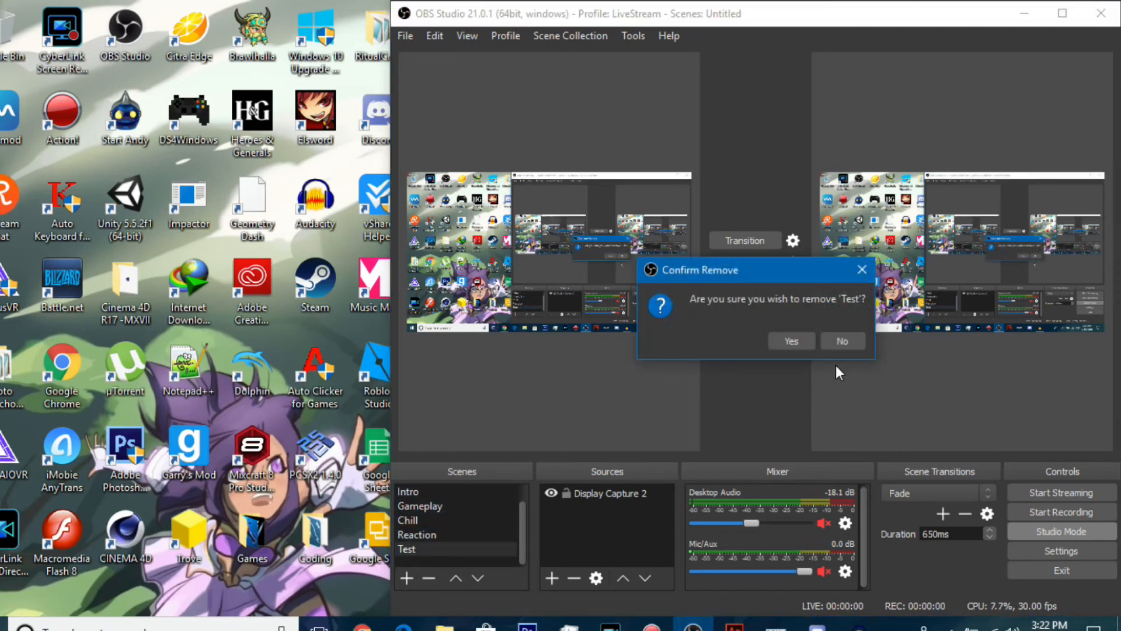
click(787, 339)
Load the Transition scene in the preview and send it to the program output
click(456, 496)
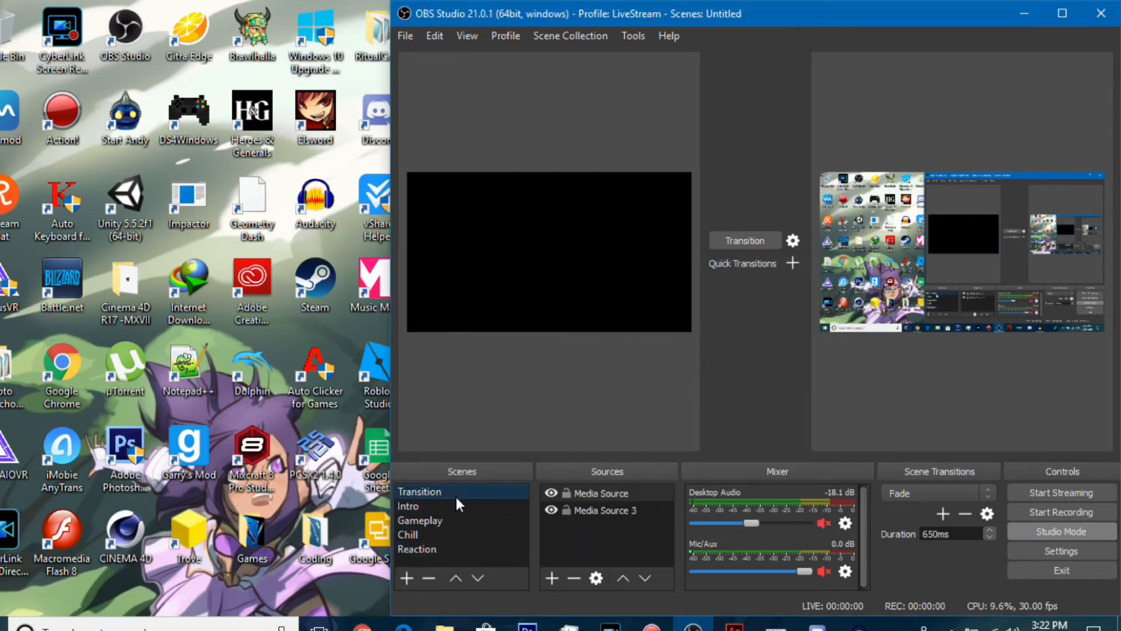
click(731, 240)
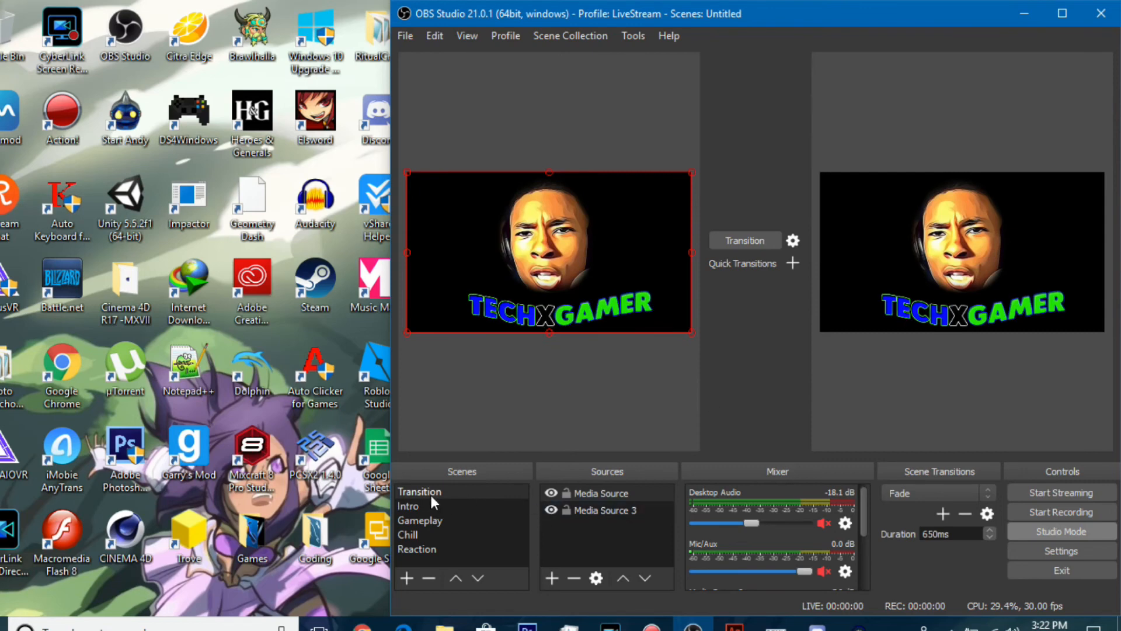
Load the Gameplay scene in the preview and make its Display Capture source visible
click(419, 507)
click(437, 517)
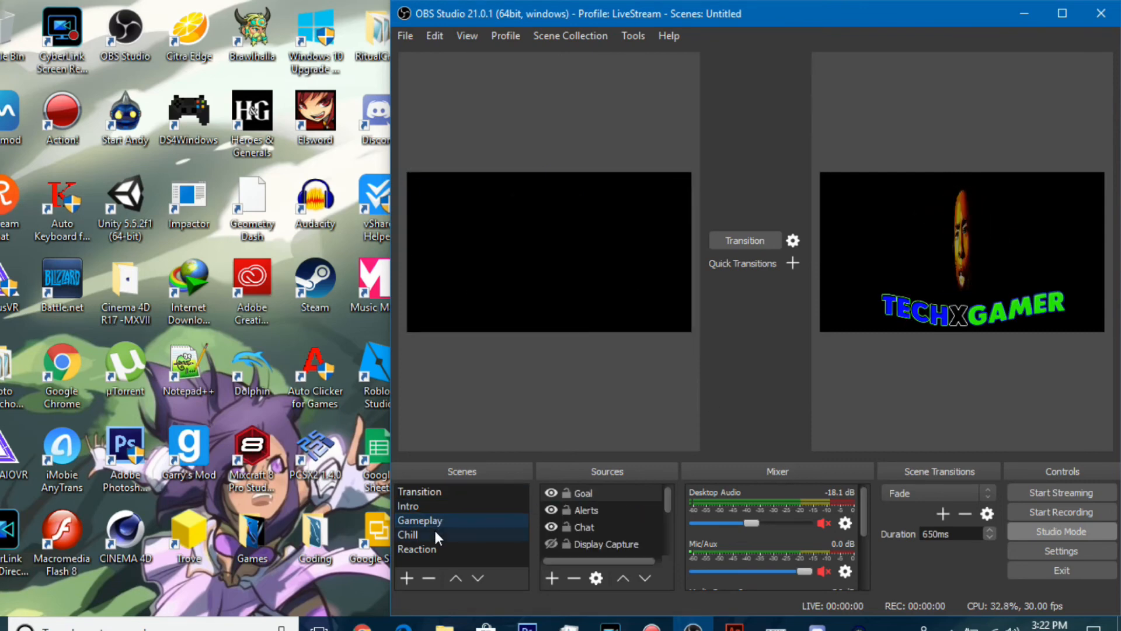
click(549, 545)
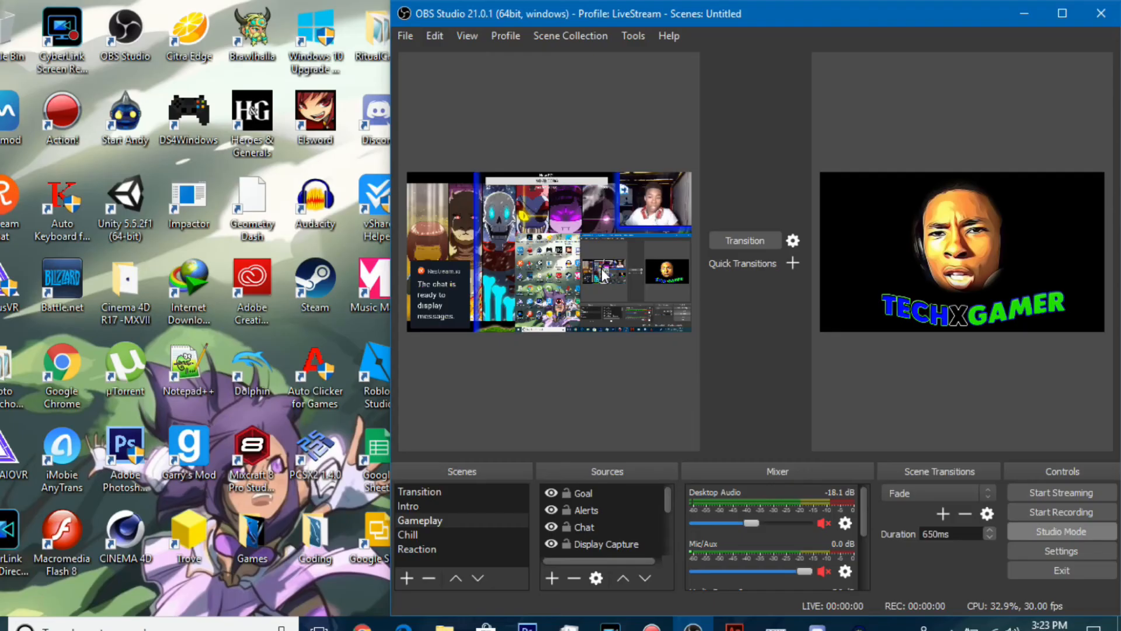
scroll(612, 499, down, 3)
scroll(612, 496, up, 3)
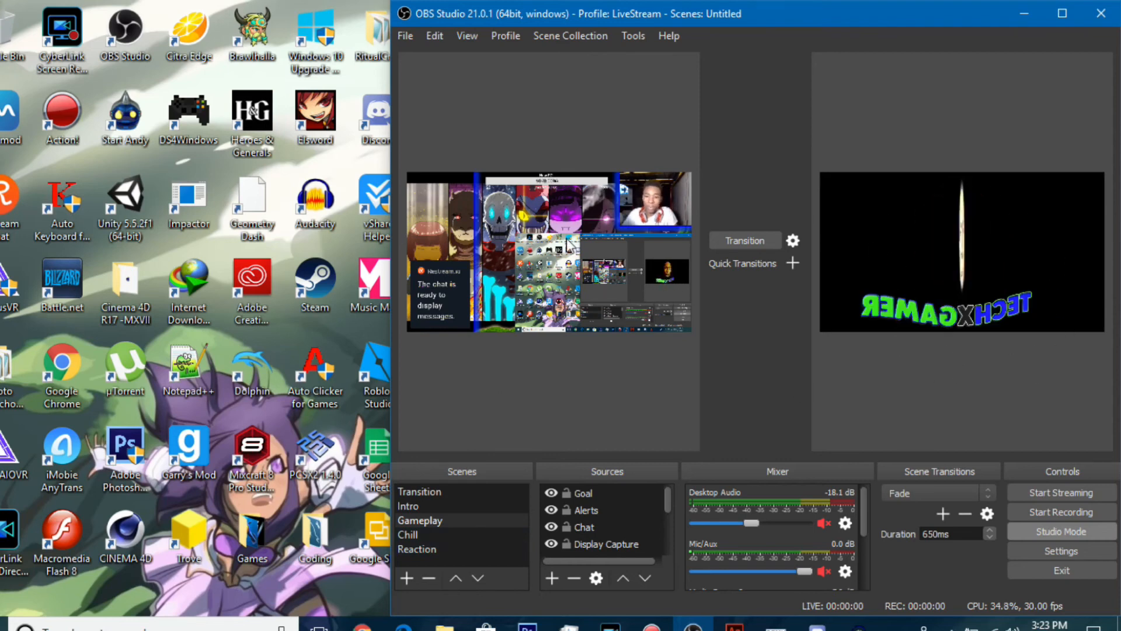
Preview the Chill scene, and transition the Intro scene to the program output
click(447, 538)
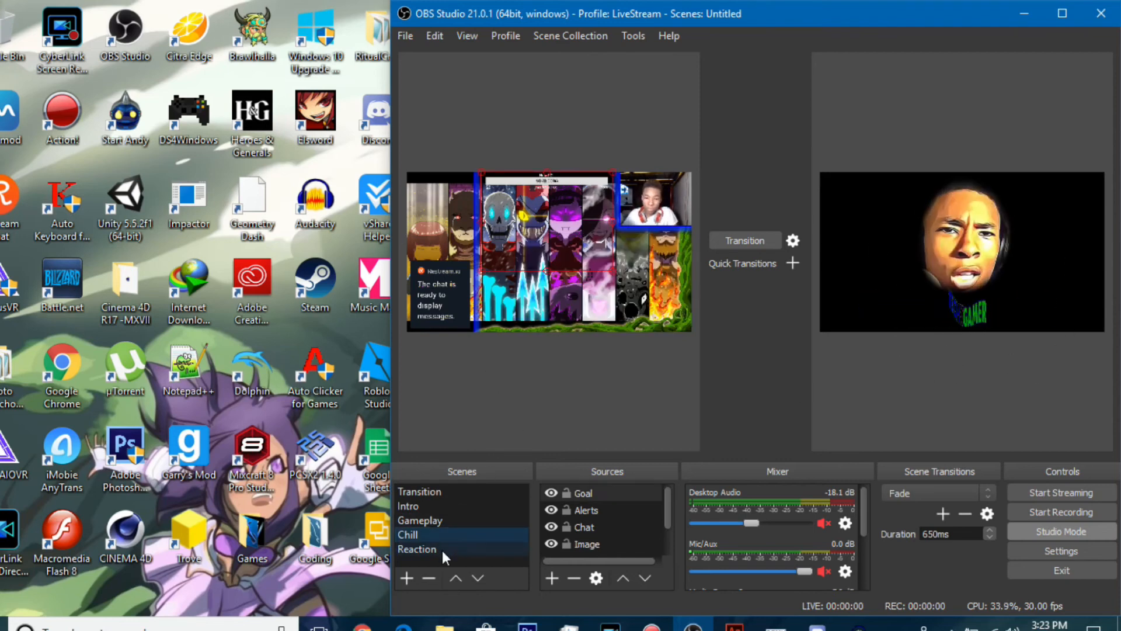
click(444, 517)
click(445, 505)
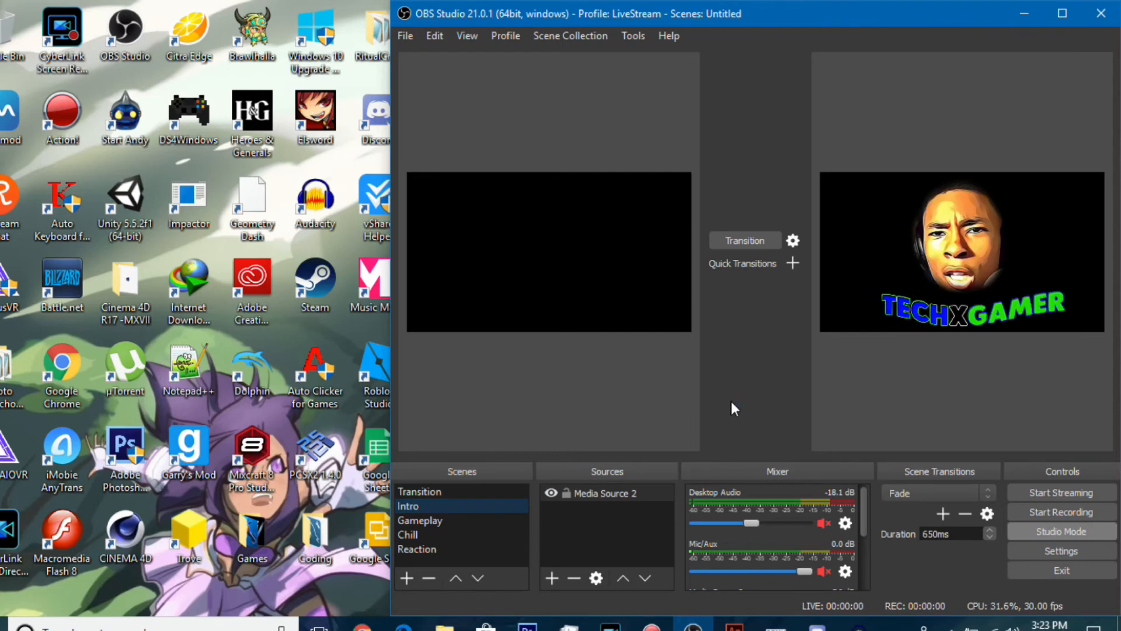
click(743, 237)
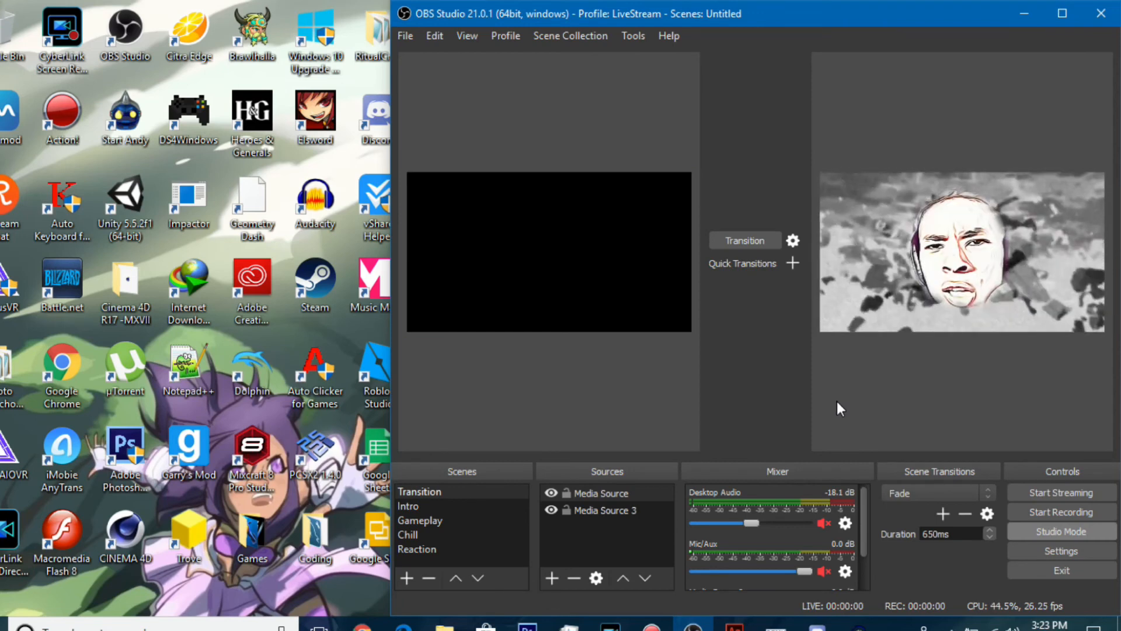
Load the Gameplay scene in the preview and transition it to the program output
click(428, 518)
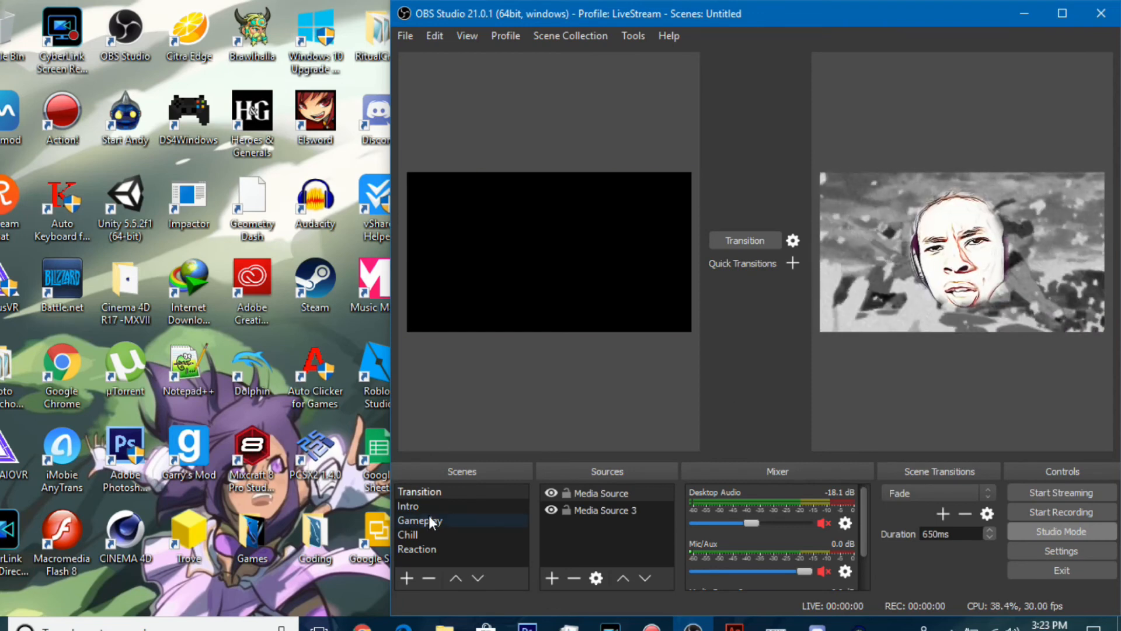
click(591, 393)
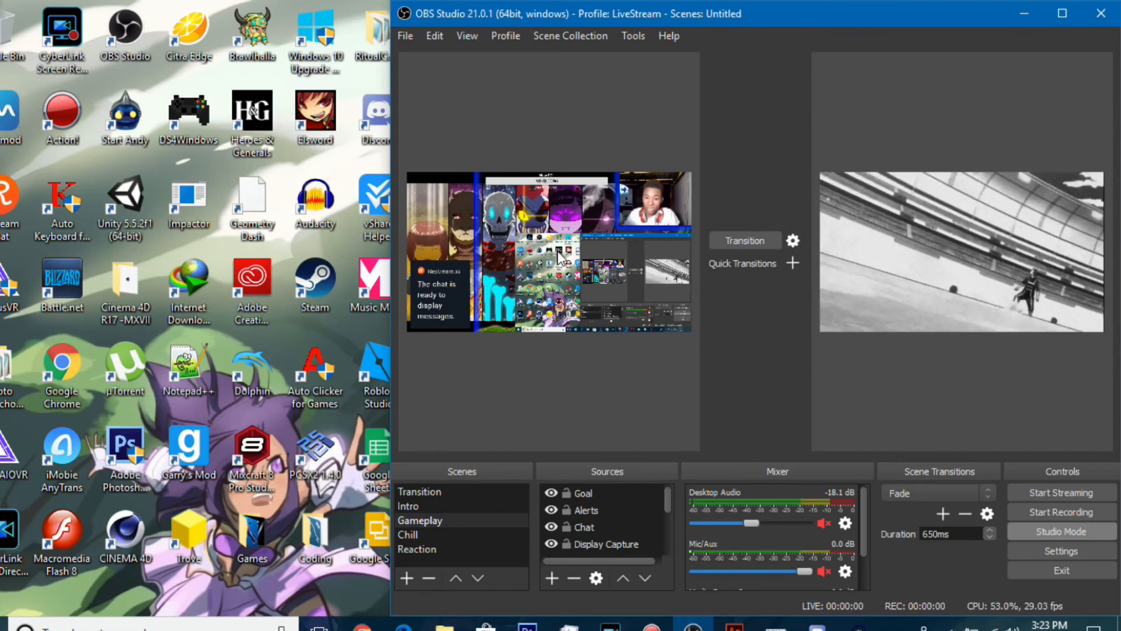
click(754, 238)
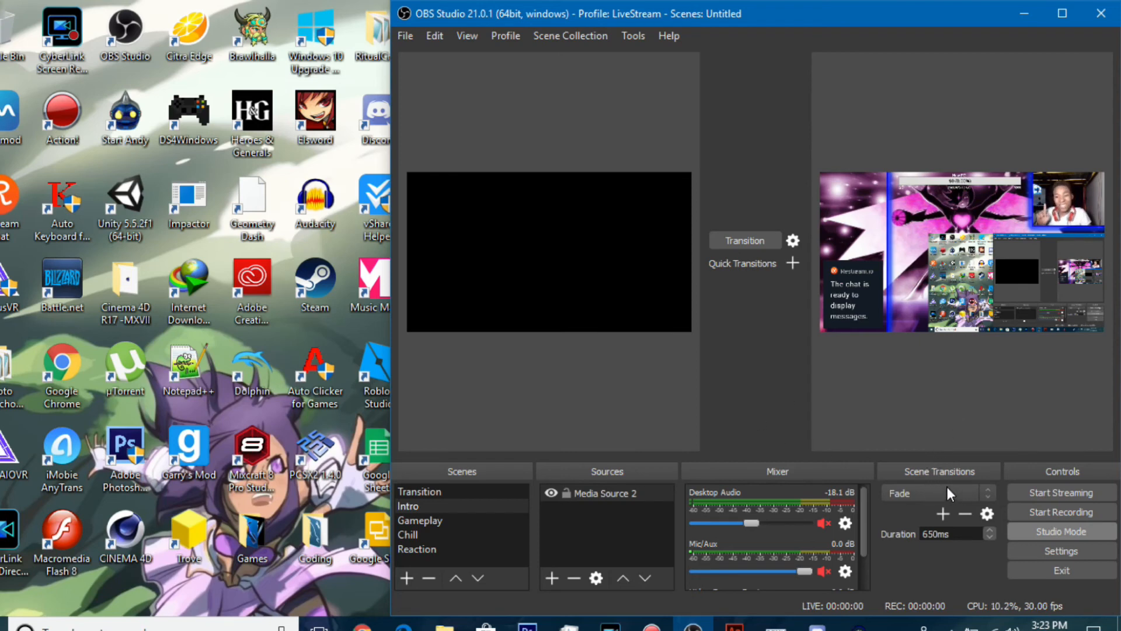
Set the scene transition type to Cut and switch the output to the Transition scene
click(912, 493)
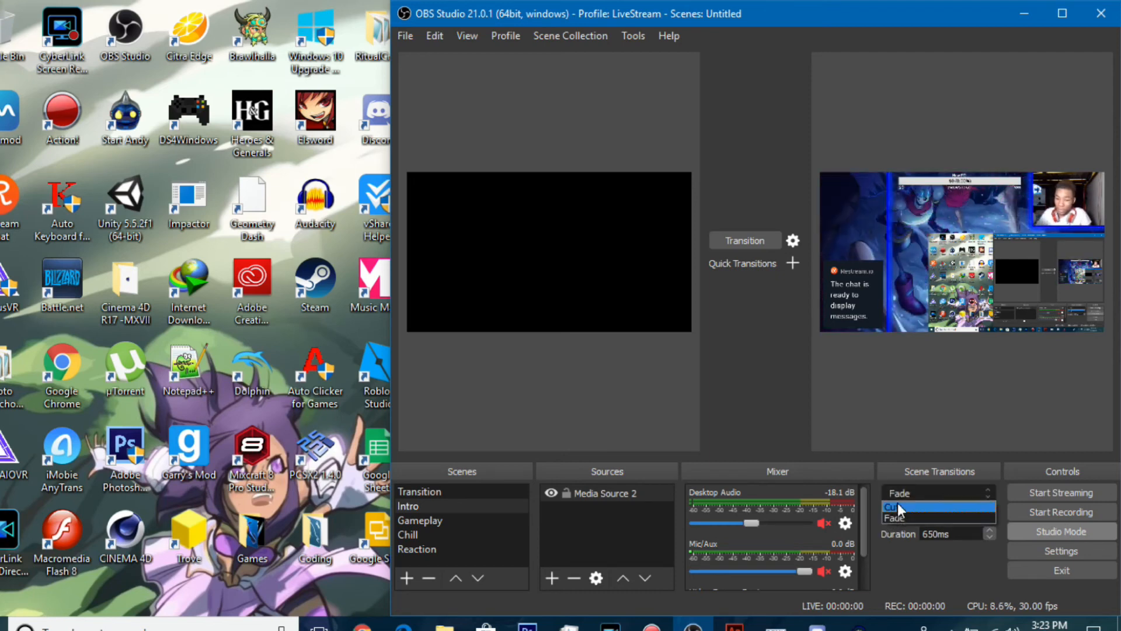
click(899, 506)
click(423, 493)
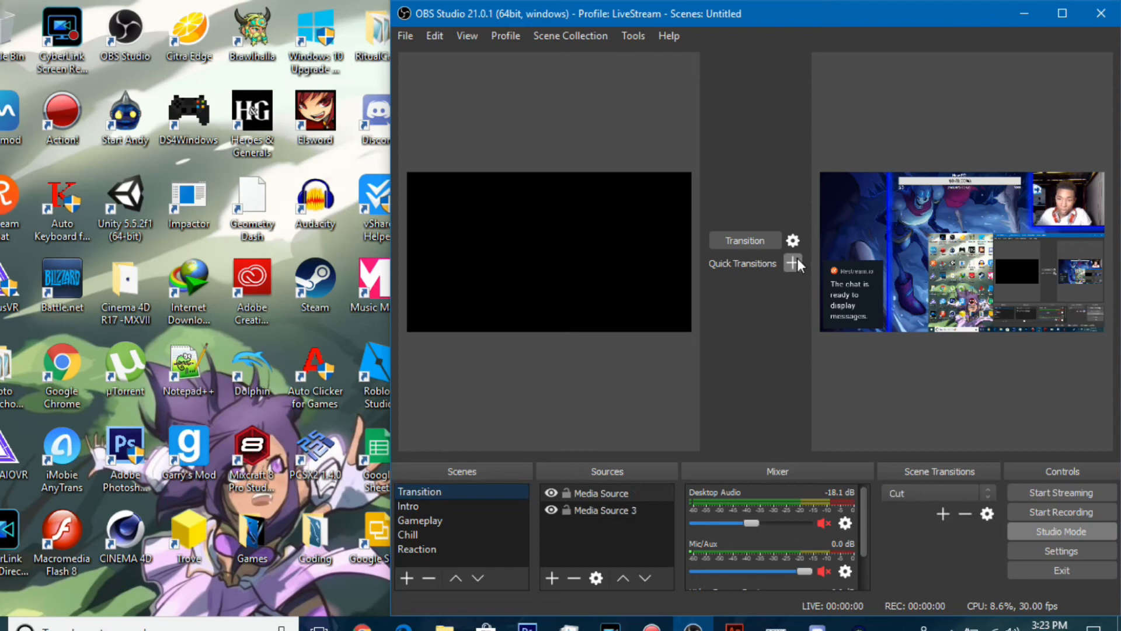
click(760, 241)
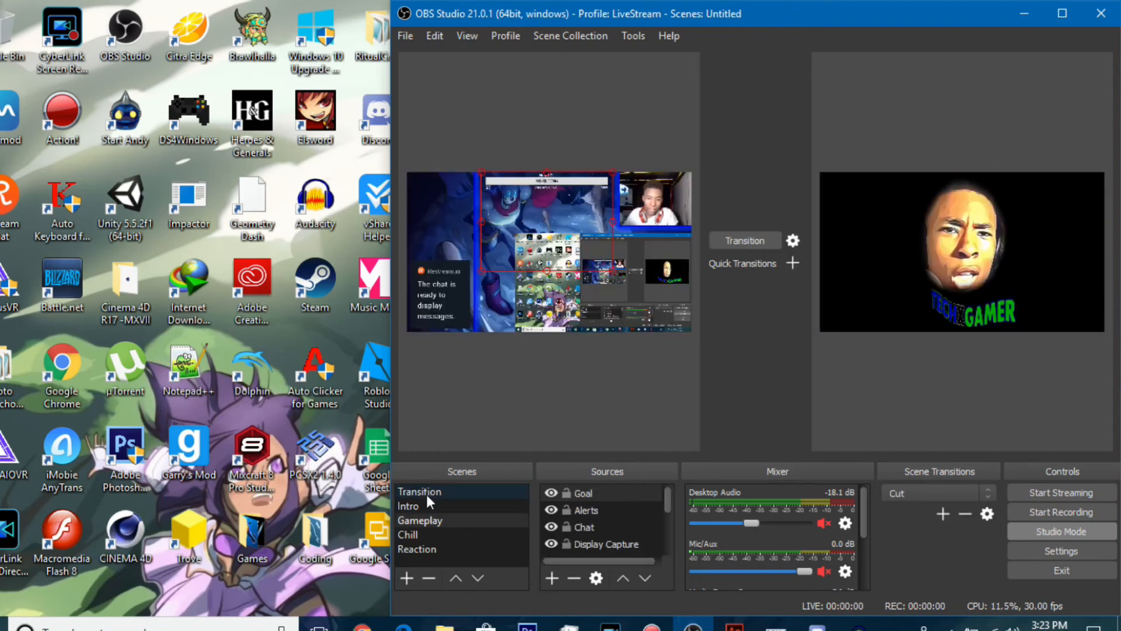
Try the Cut transition by switching the output between the Intro and Transition scenes
click(425, 505)
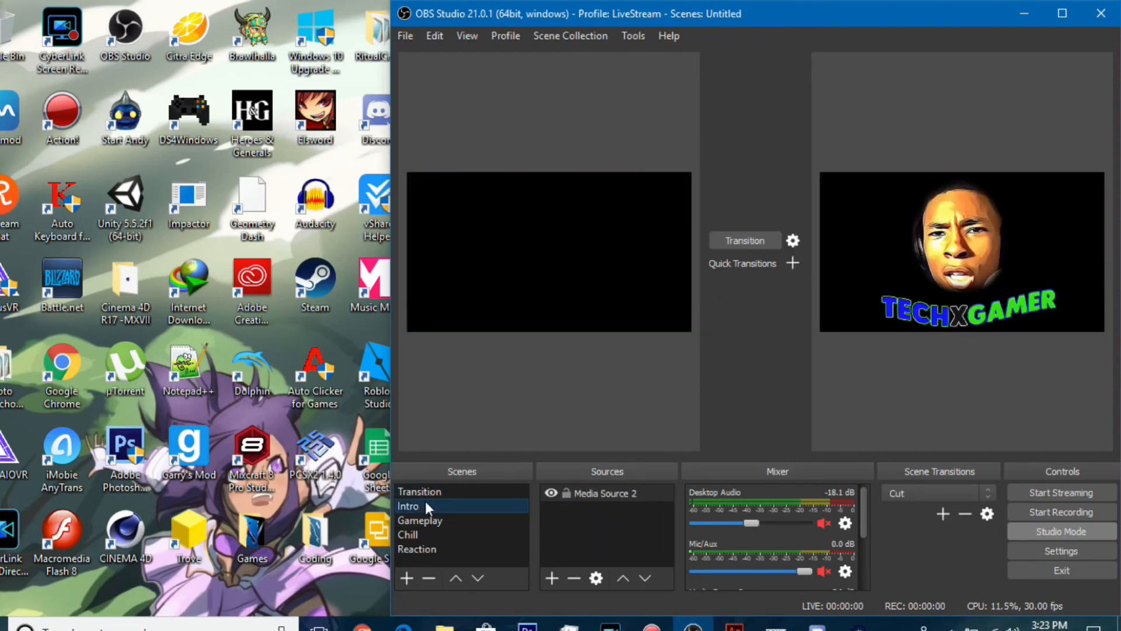
click(714, 242)
click(415, 506)
click(423, 496)
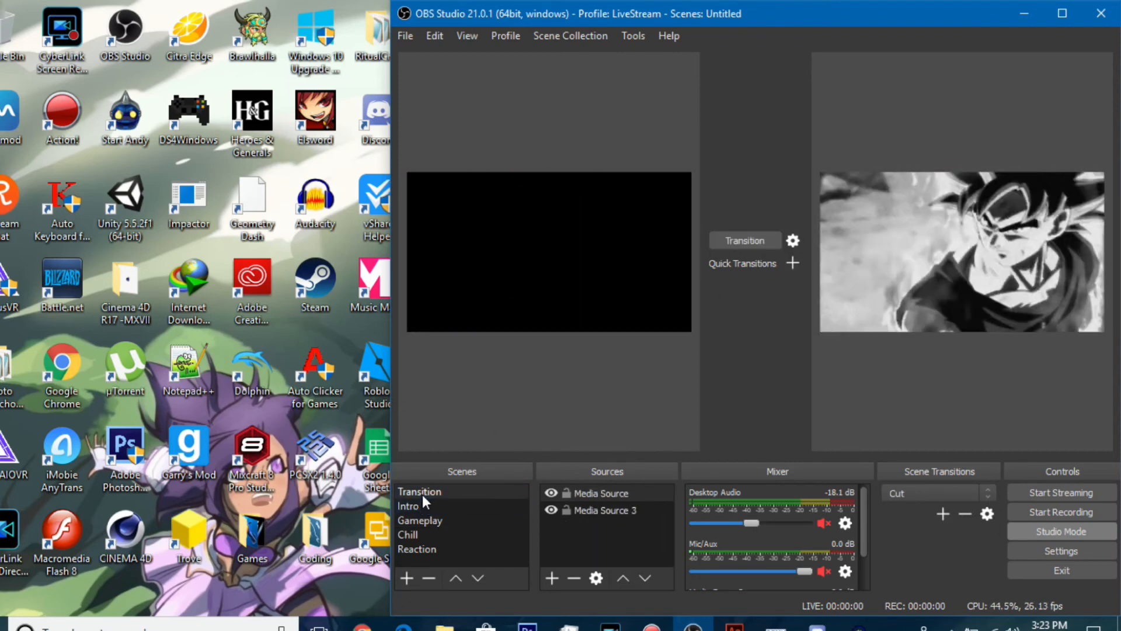
click(747, 241)
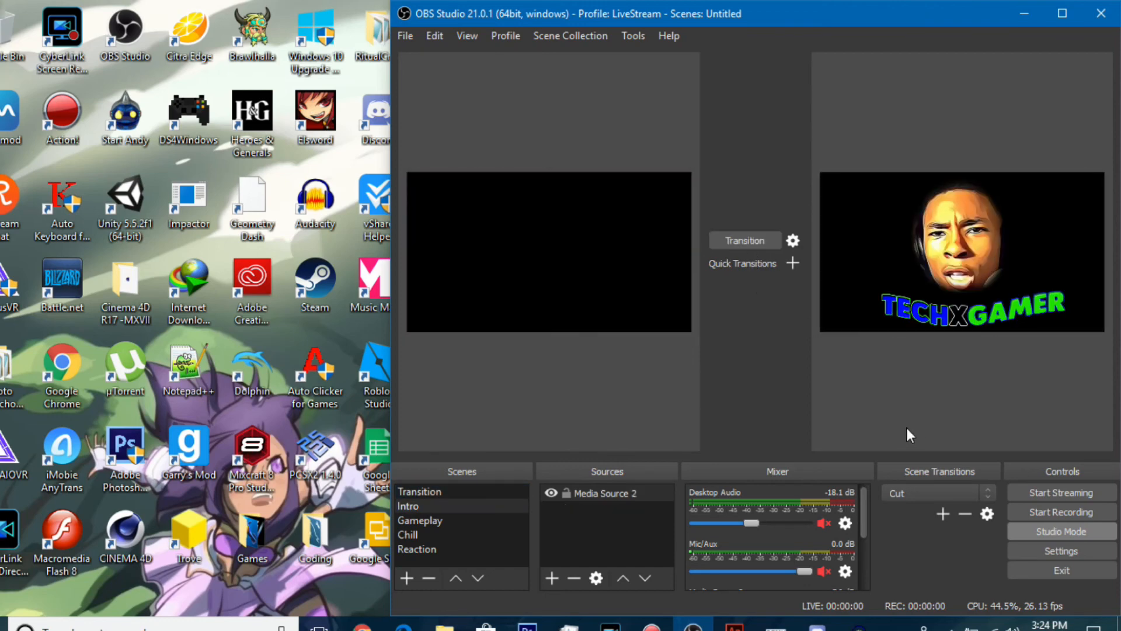
Set the scene transition type to Fade and transition the Gameplay scene to the output
click(918, 491)
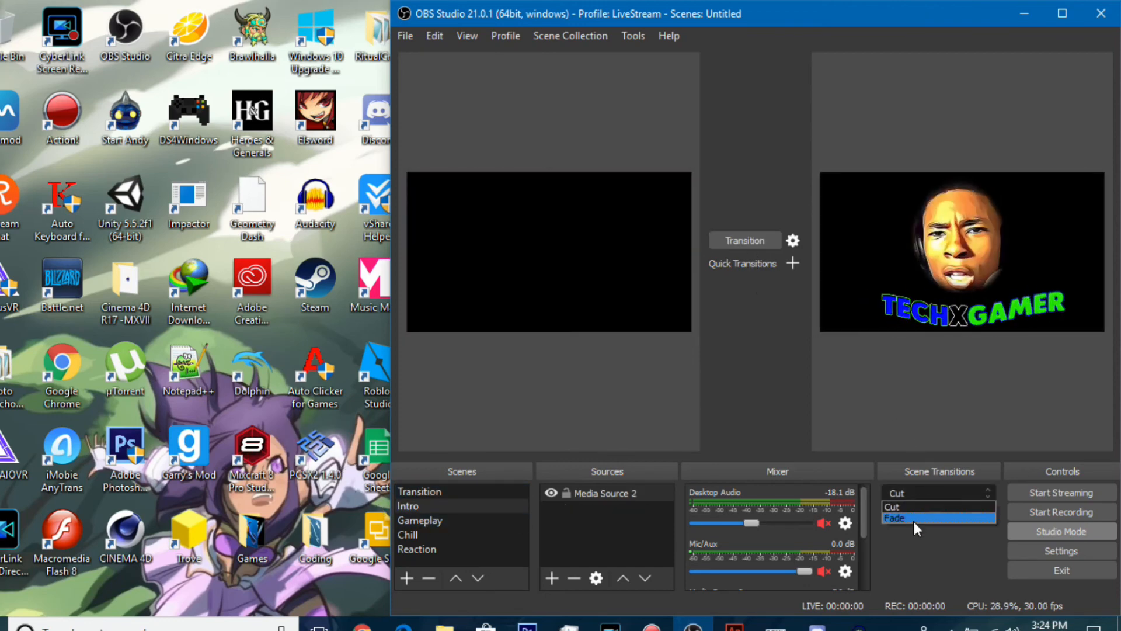
click(914, 519)
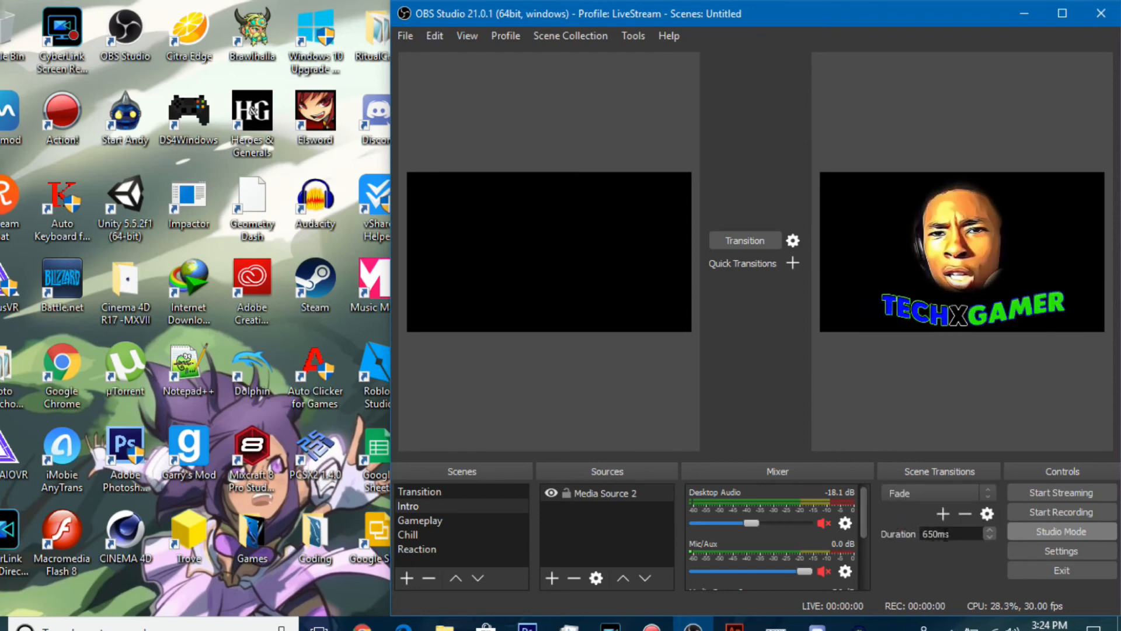
click(955, 535)
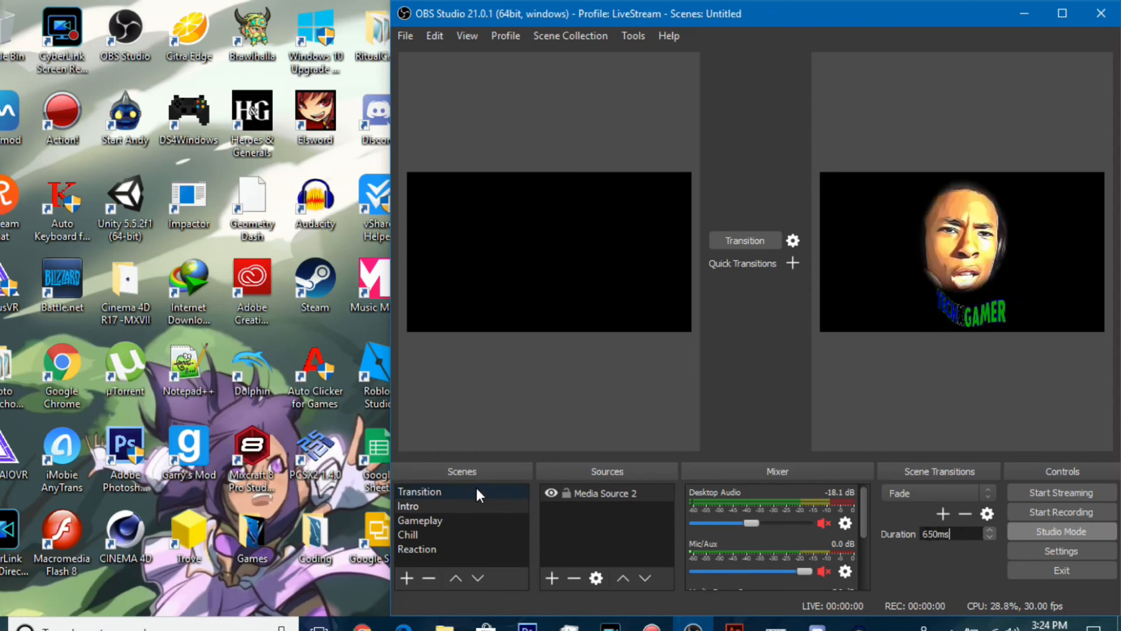
click(468, 520)
click(744, 242)
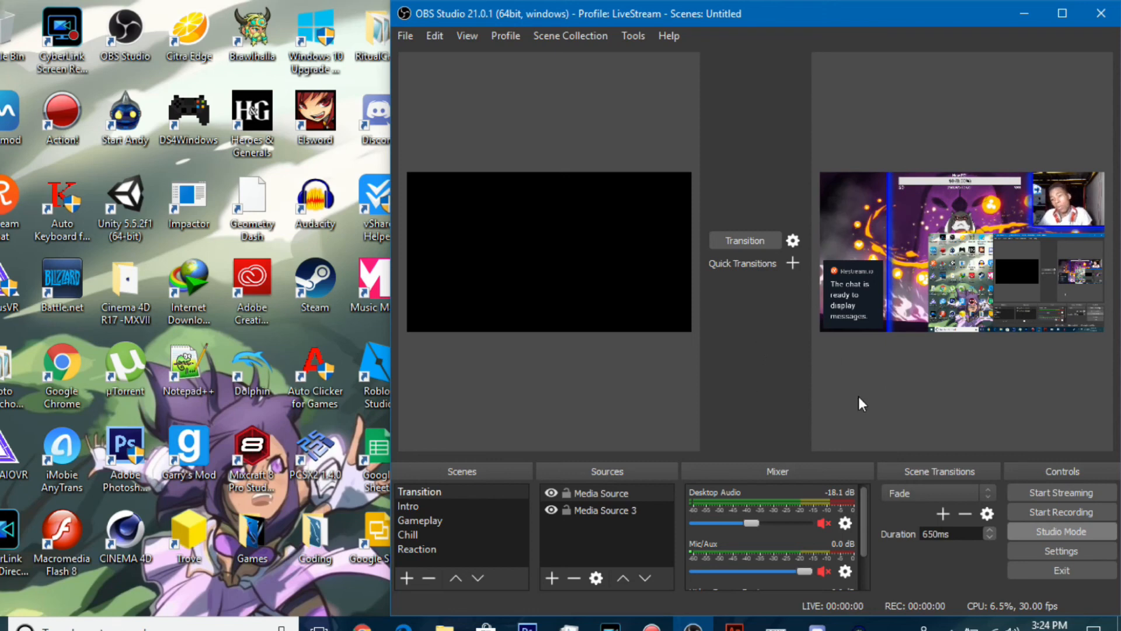
Examine the transition options, including Swap Preview/Output Scenes After Transitioning, and close them without changes
click(794, 236)
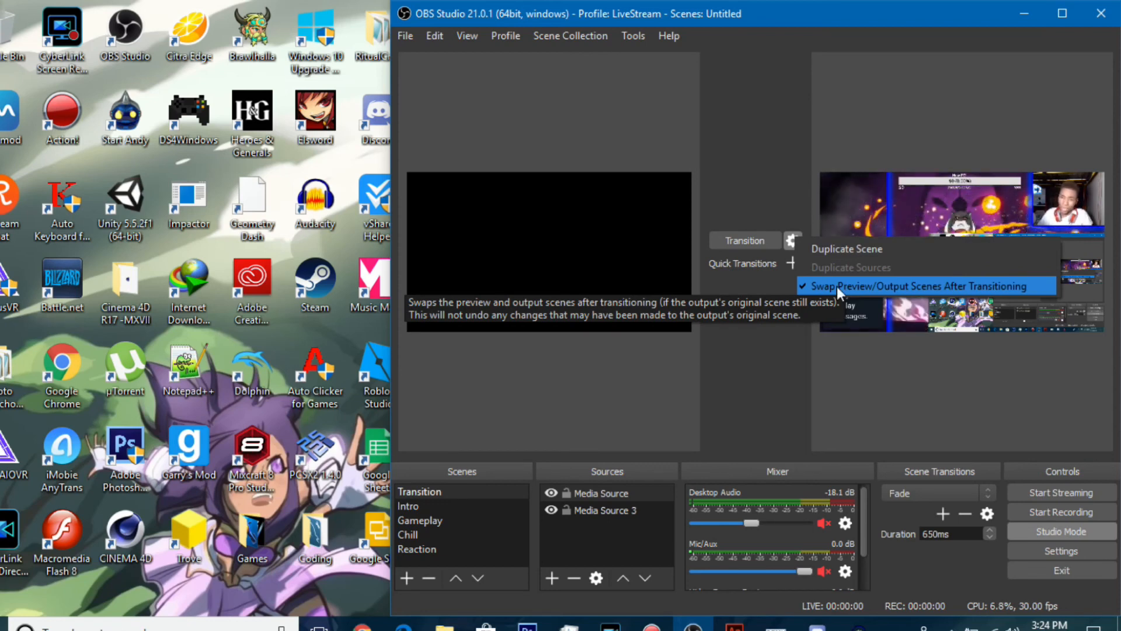
click(888, 386)
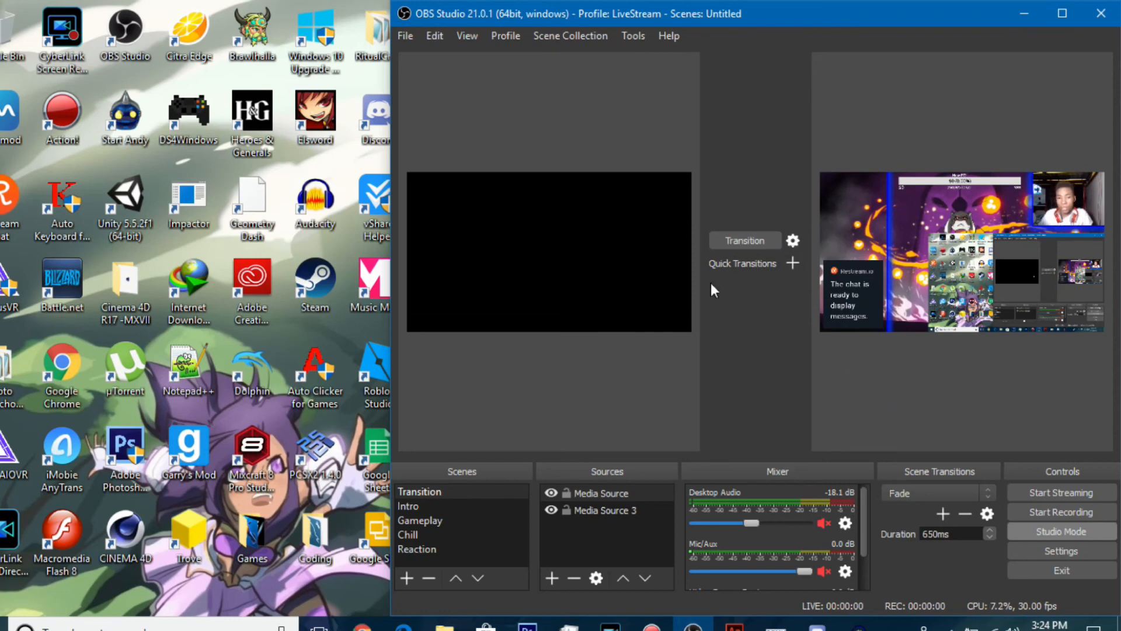
click(786, 245)
click(865, 363)
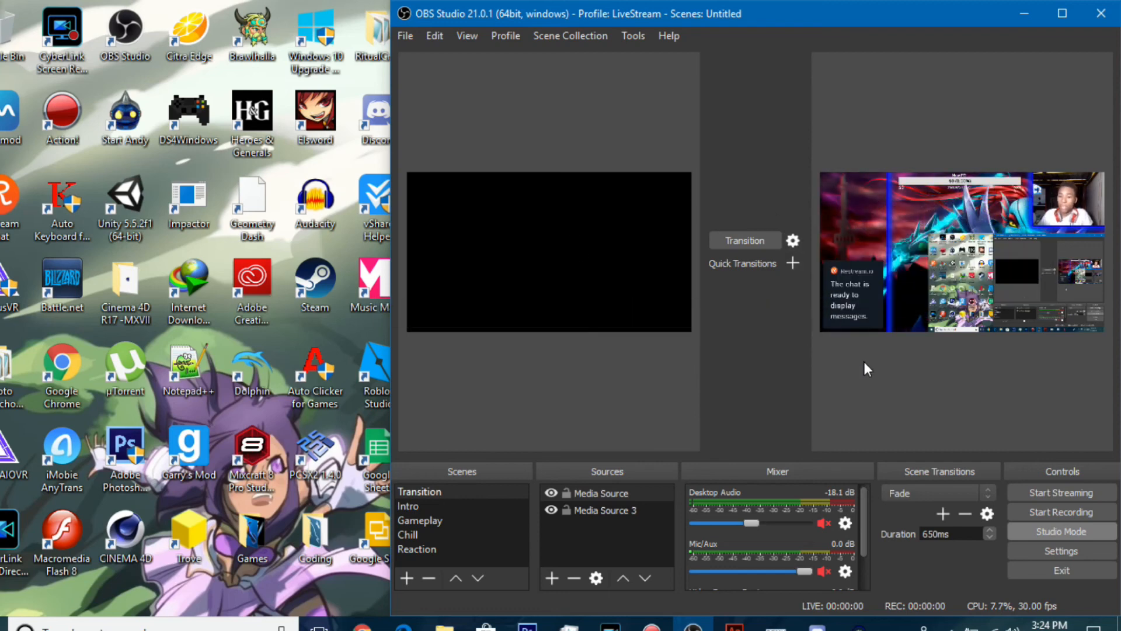
Fade the Intro scene into the program output and load the Gameplay scene in the preview
click(467, 502)
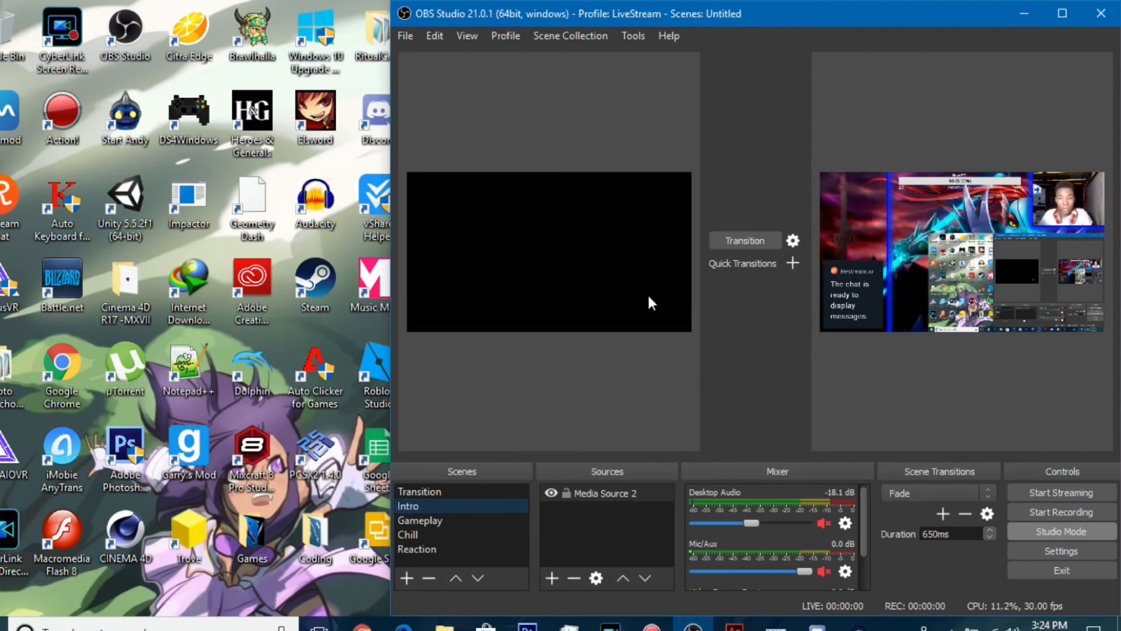
click(723, 240)
click(455, 520)
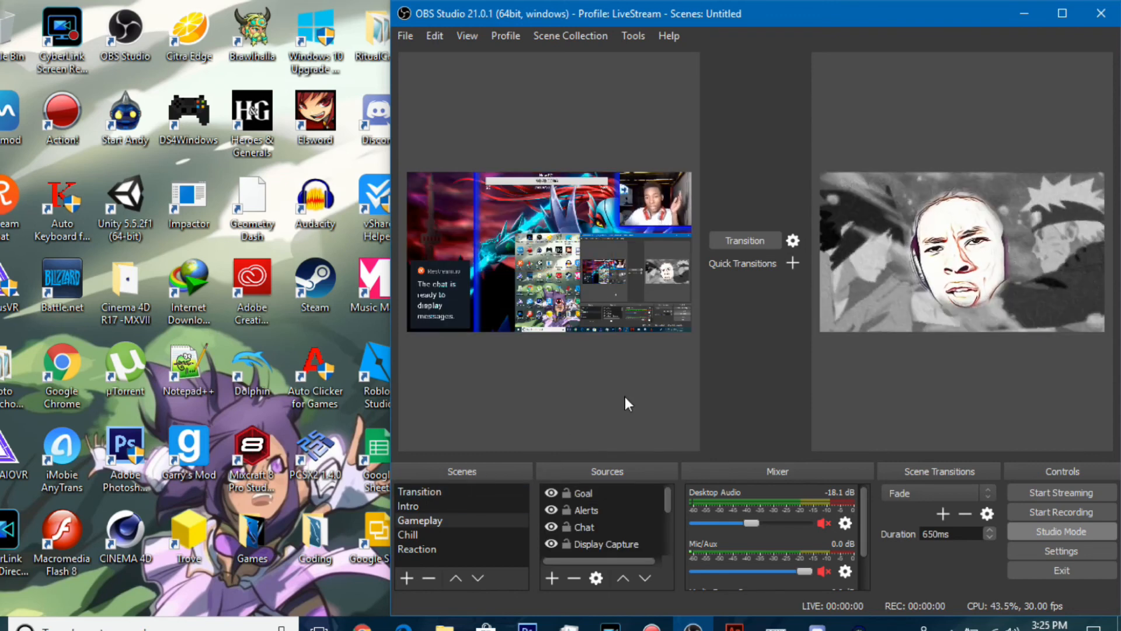
Start the live stream with the Intro scene in the preview and check the audio sources in the mixer
click(1075, 491)
click(441, 505)
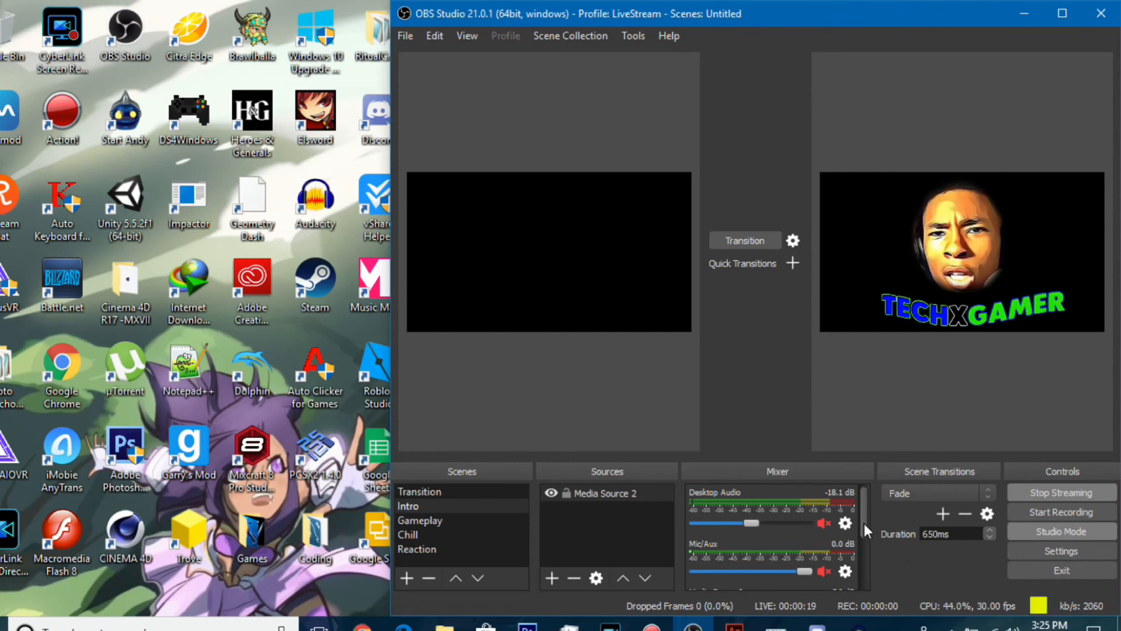
drag(864, 523, 858, 559)
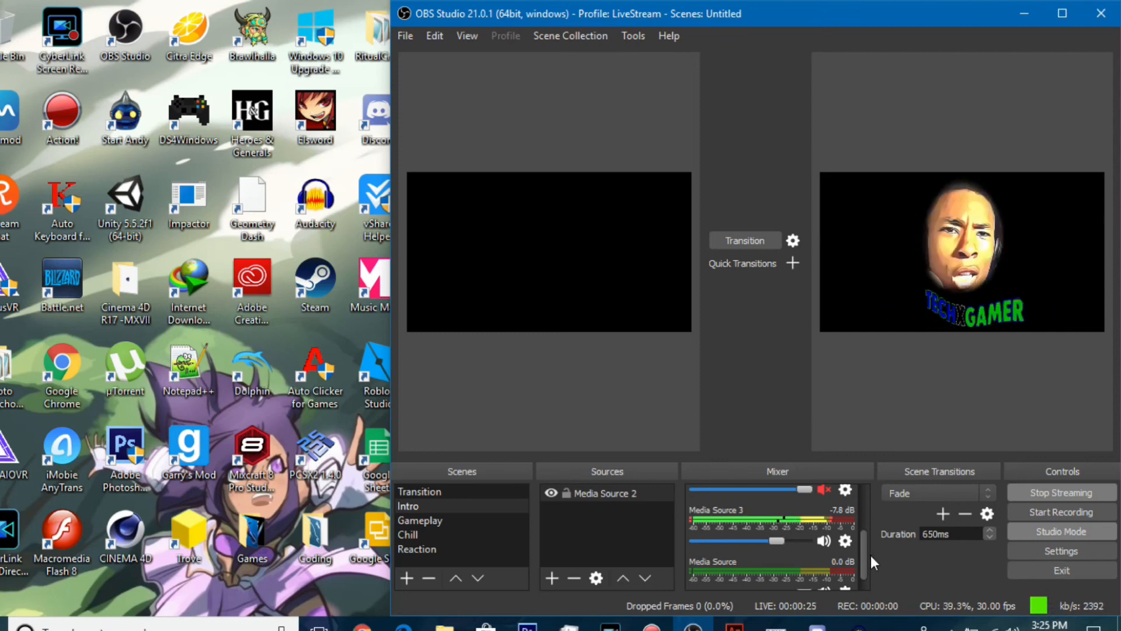
drag(867, 556, 867, 510)
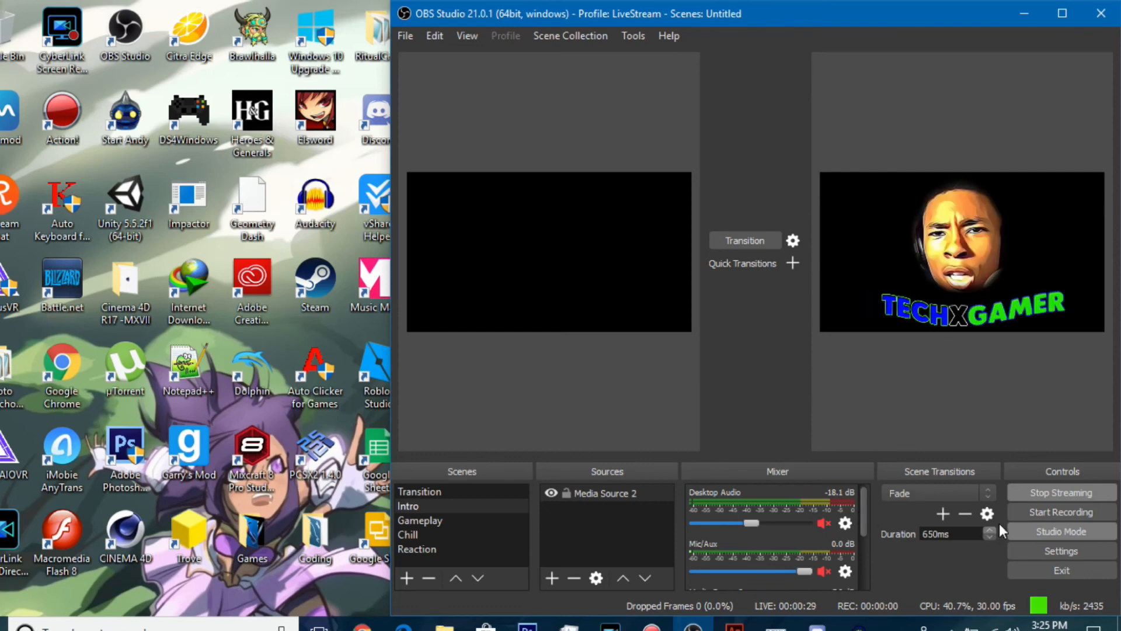
Transition the live output to the Intro scene, followed by the Gameplay scene
click(734, 237)
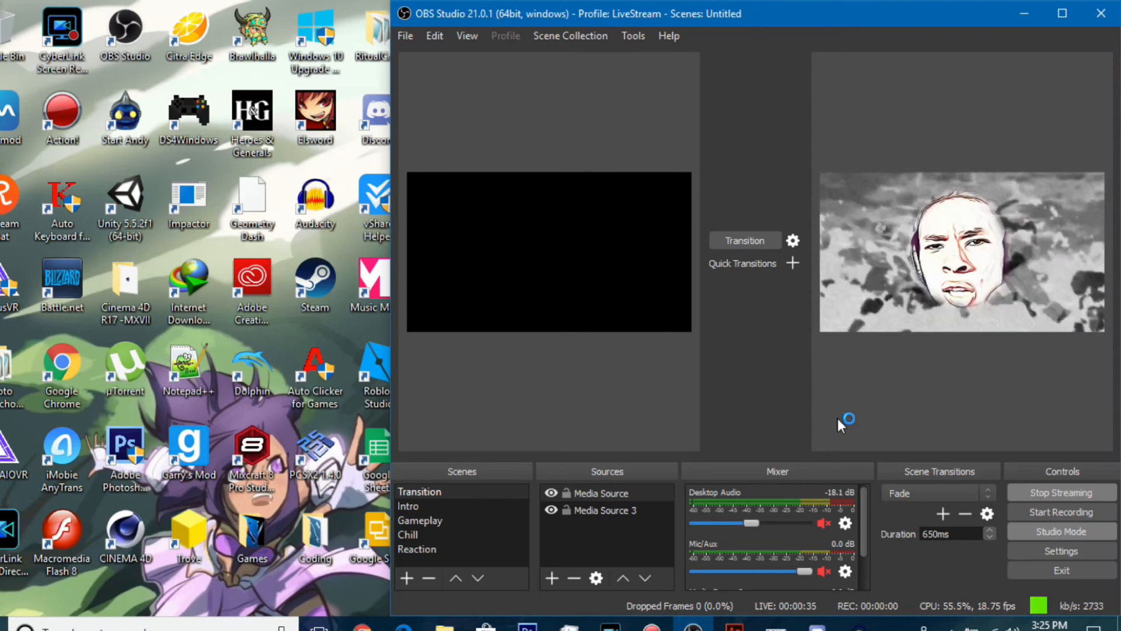
click(434, 519)
click(606, 402)
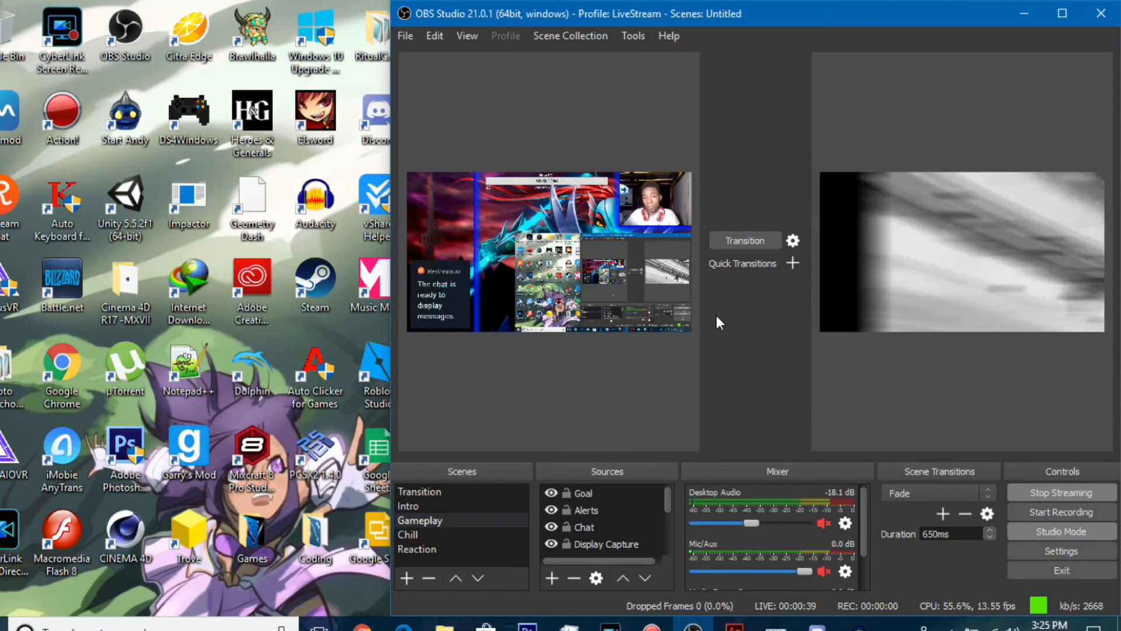
click(745, 244)
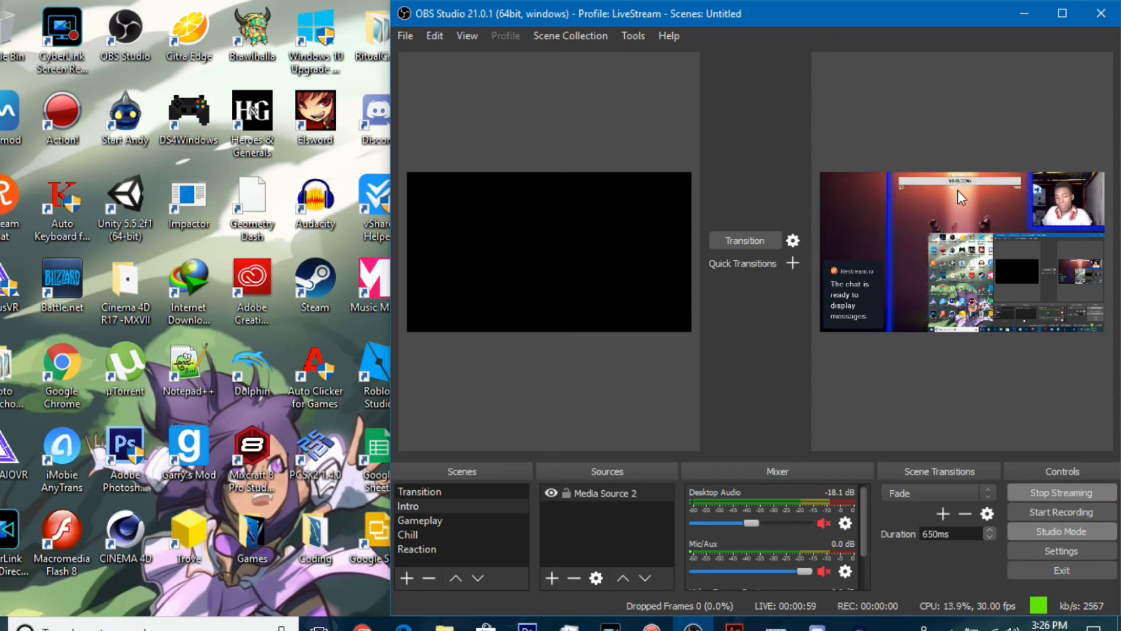
Turn off Studio Mode and select the tall panel source behind the chat box in the Gameplay scene
click(1041, 530)
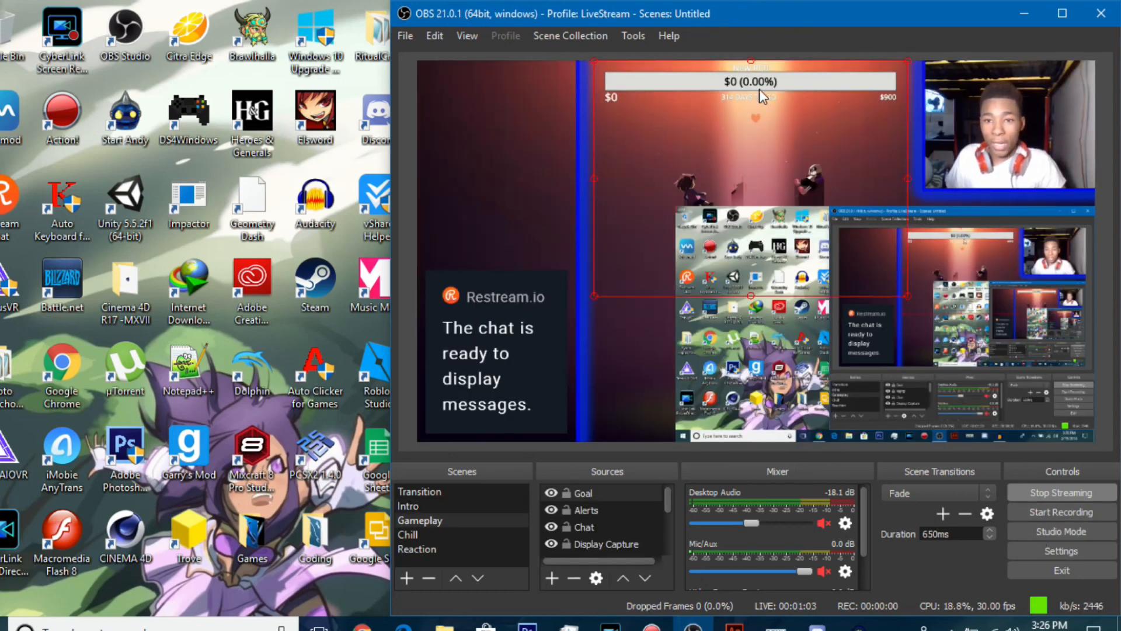
click(478, 313)
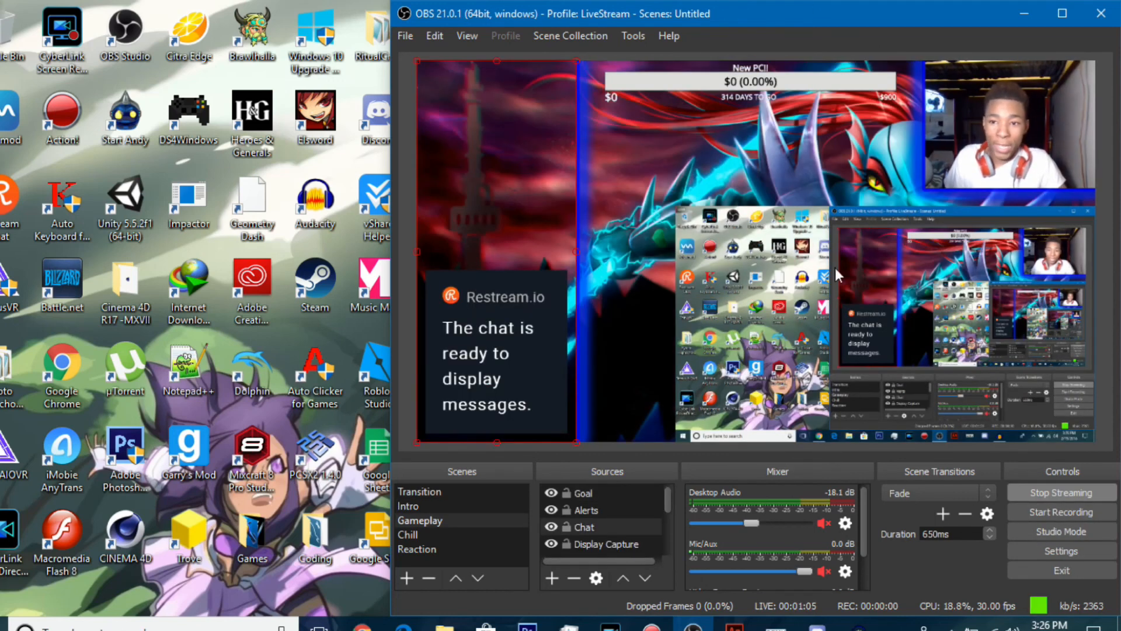